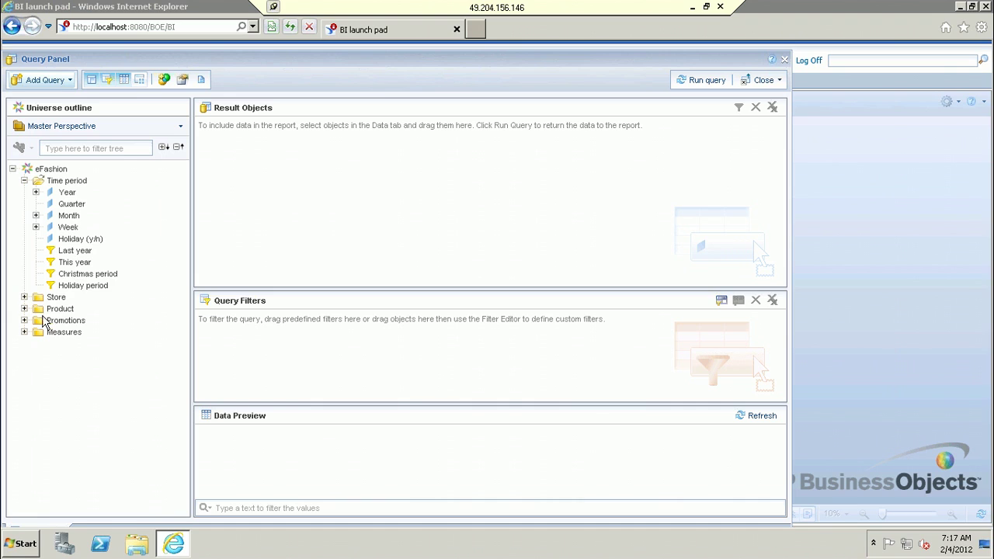
# Build a query from the Store objects State and City plus the Sales revenue measure, and run it
pyautogui.click(24, 297)
pyautogui.doubleClick(66, 309)
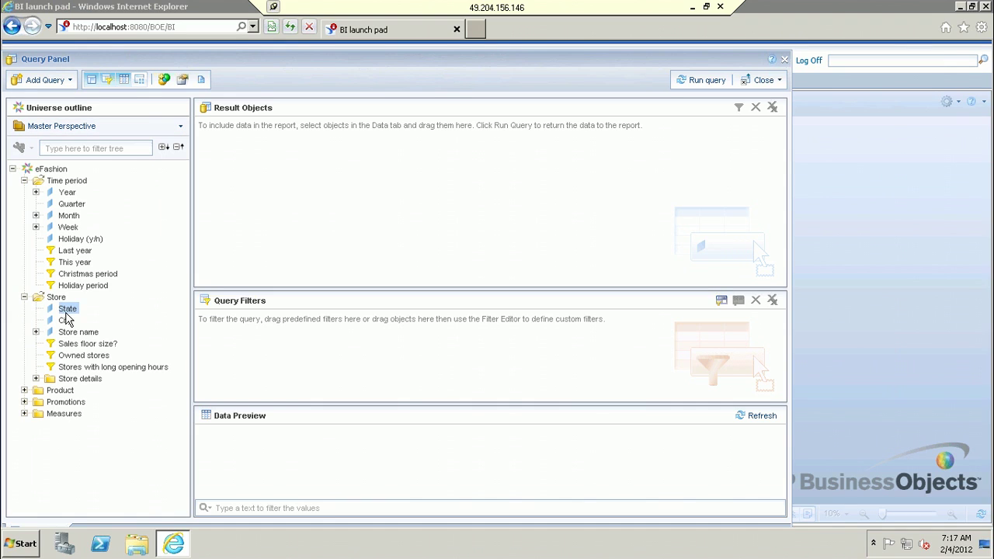
pyautogui.doubleClick(65, 321)
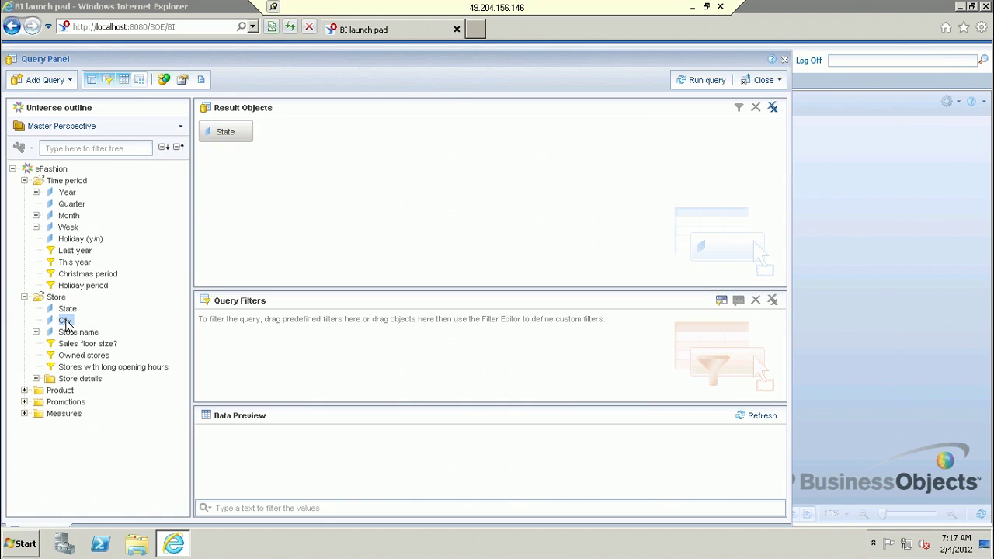
pyautogui.click(24, 413)
pyautogui.click(110, 427)
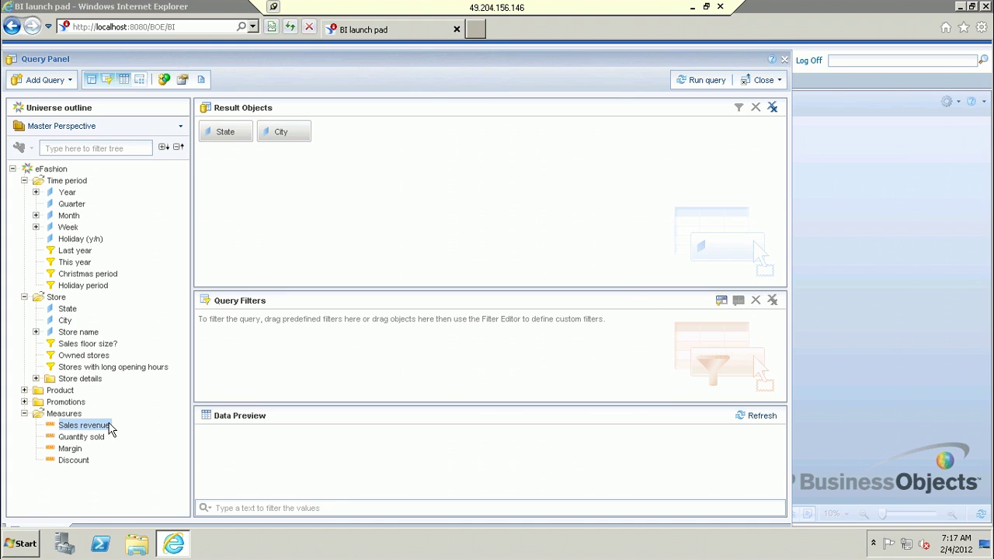
pyautogui.doubleClick(111, 425)
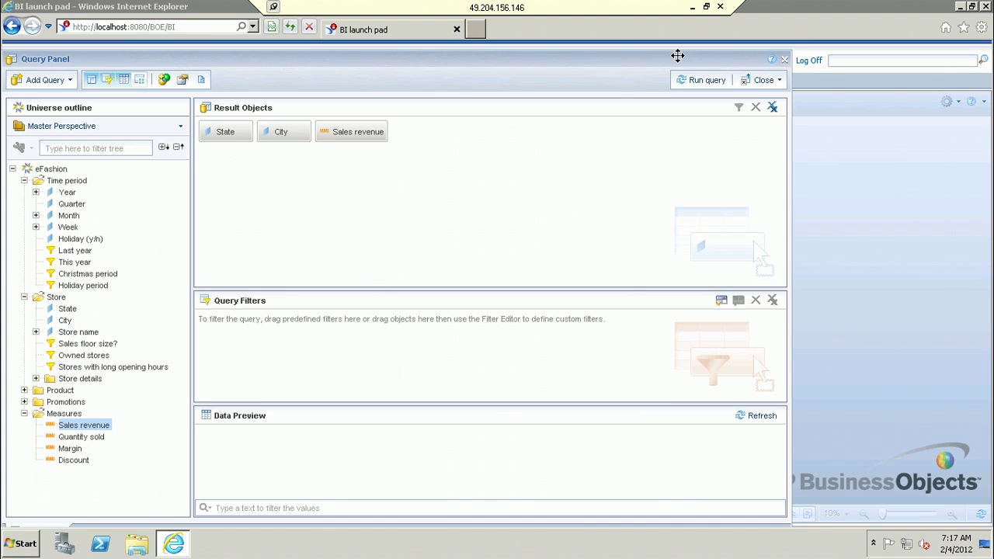
pyautogui.click(705, 83)
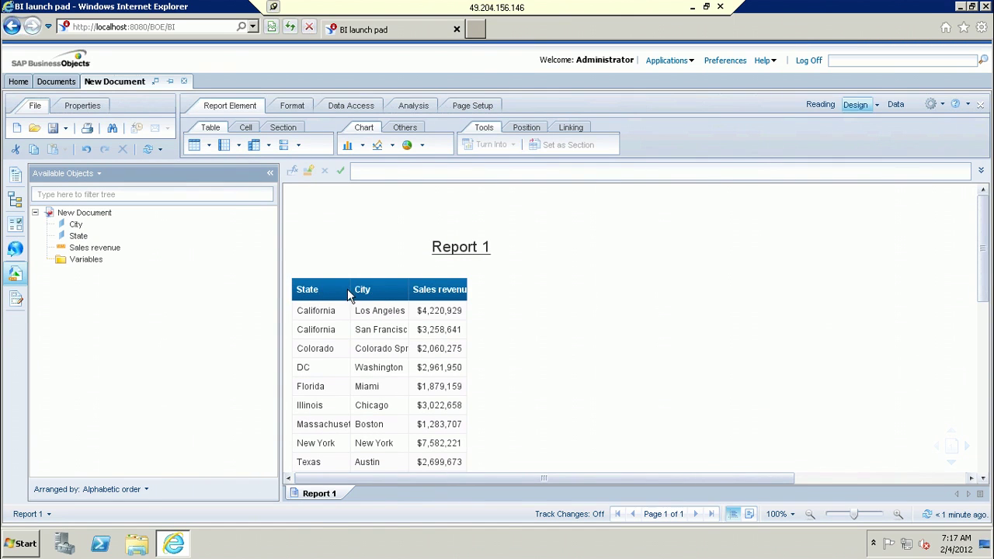
# Autofit the widths of the State, City and Sales revenue columns in the report table
pyautogui.click(341, 330)
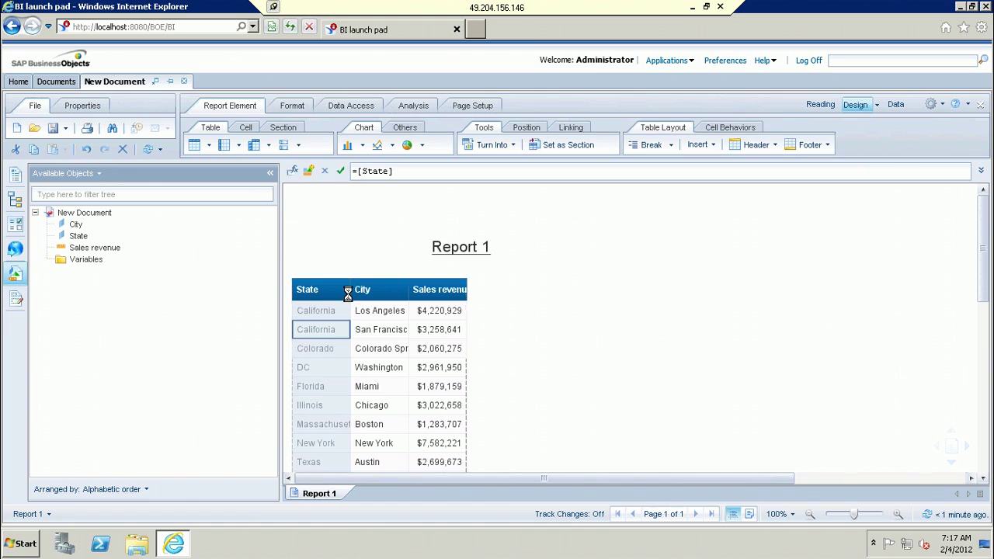
pyautogui.doubleClick(348, 293)
pyautogui.click(427, 290)
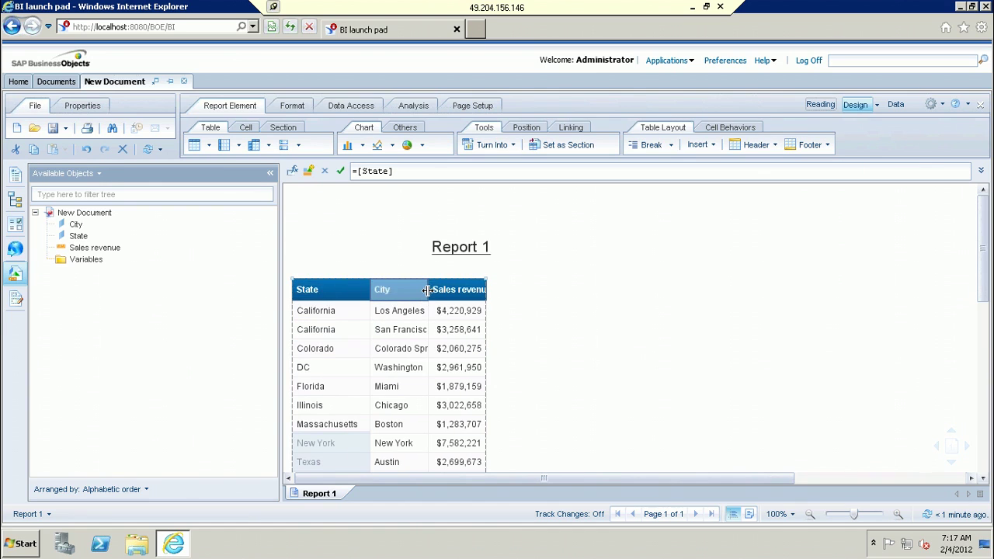
pyautogui.doubleClick(426, 291)
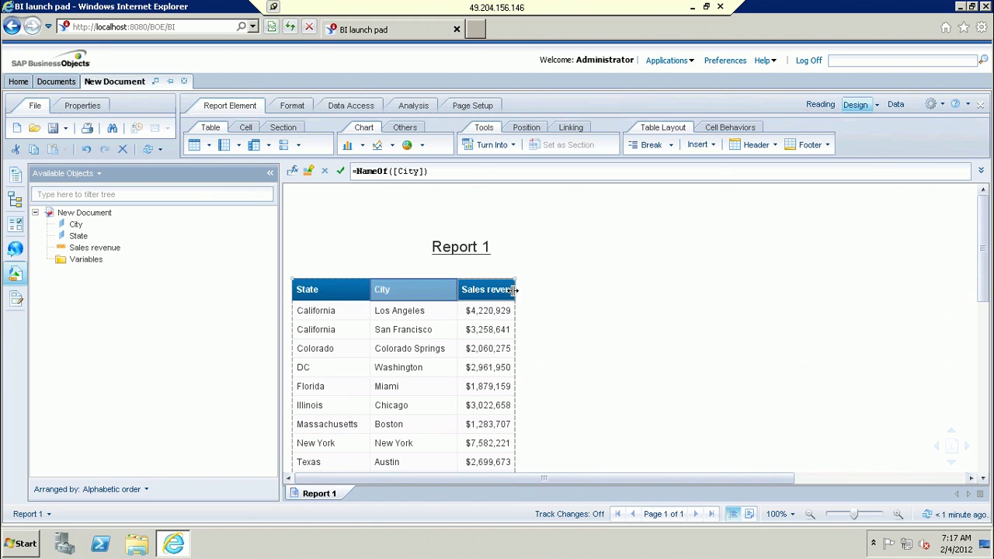
pyautogui.doubleClick(513, 290)
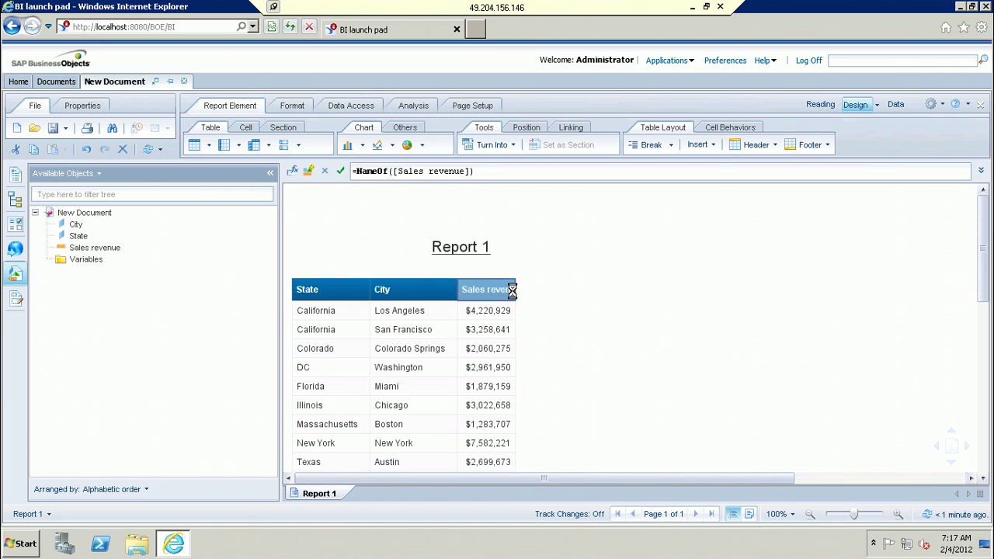
pyautogui.click(796, 309)
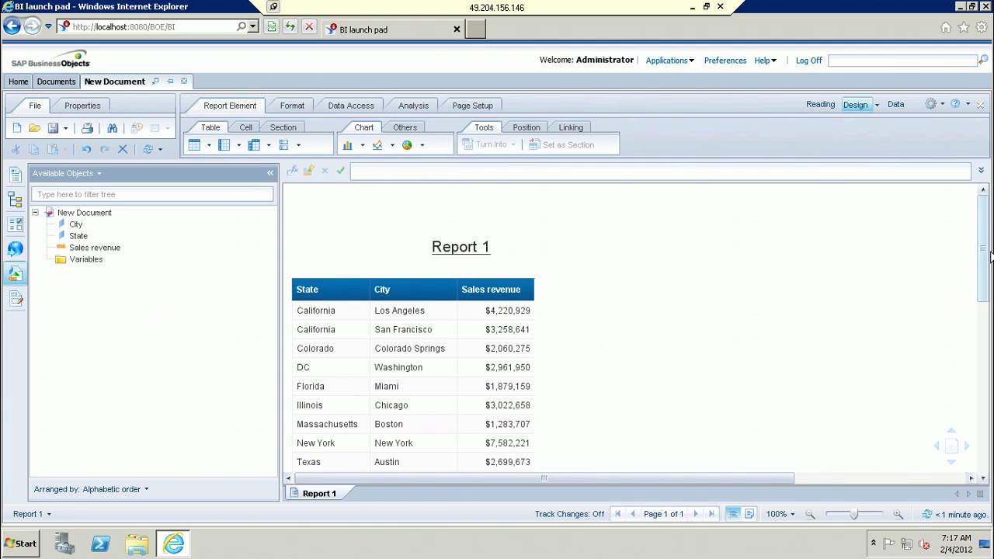
# Add a break on the State column of the report table
pyautogui.moveTo(989, 257); pyautogui.dragTo(985, 268)
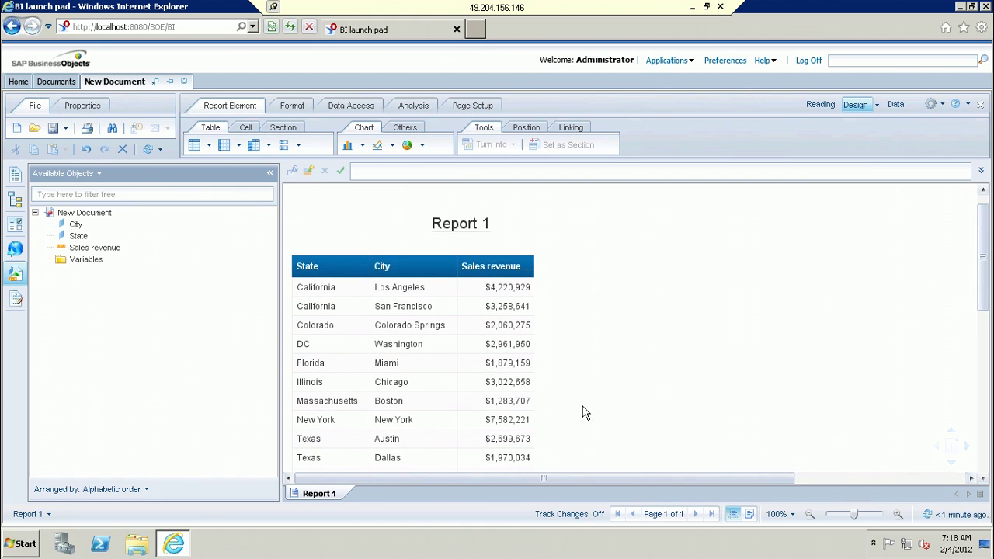
pyautogui.click(355, 308)
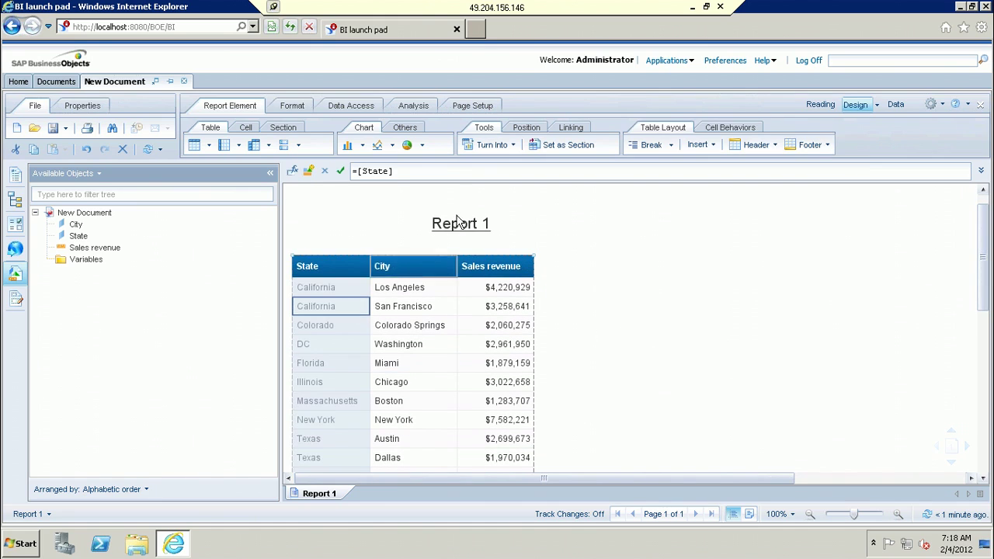
pyautogui.click(410, 111)
pyautogui.click(419, 146)
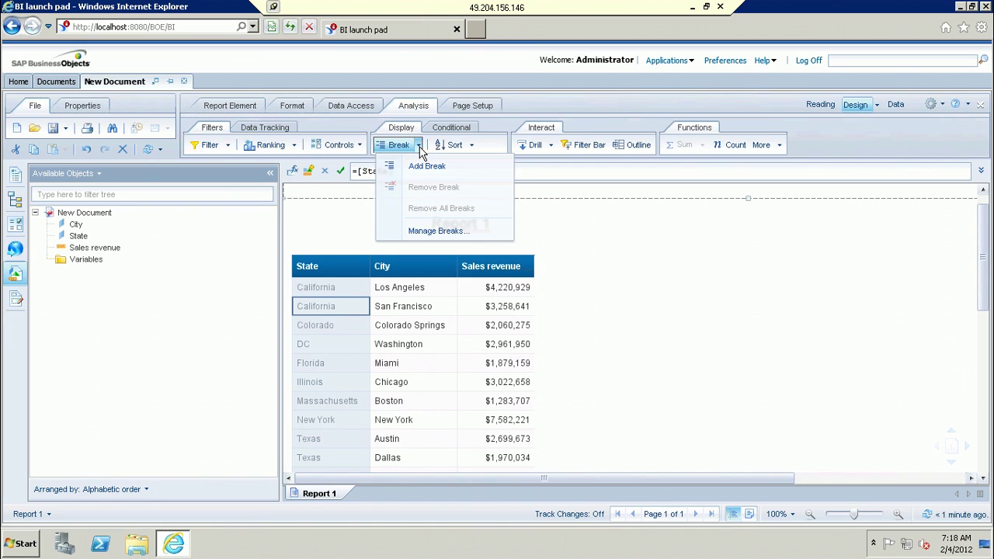
pyautogui.click(418, 166)
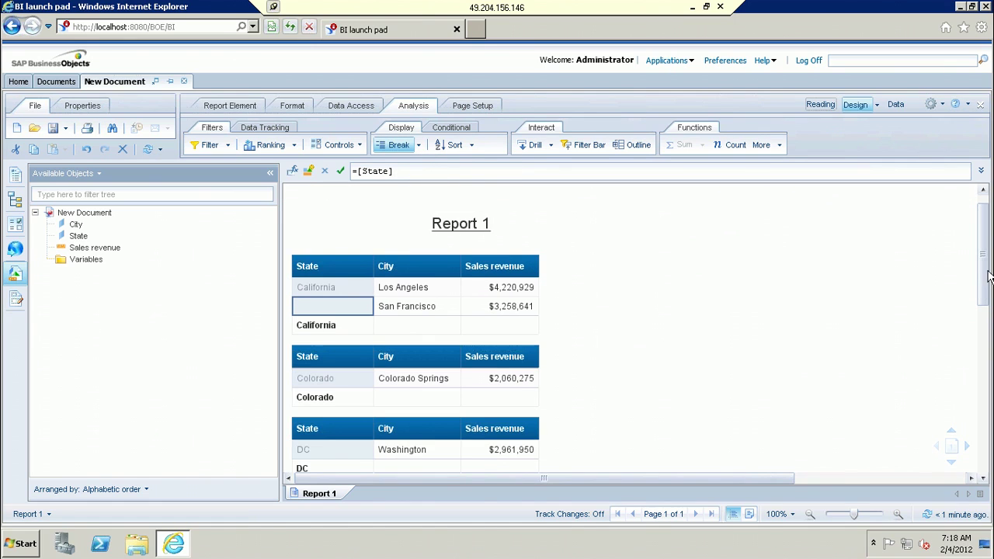
# Insert a Sum calculation on the Sales revenue column of the table with the State break
pyautogui.click(529, 309)
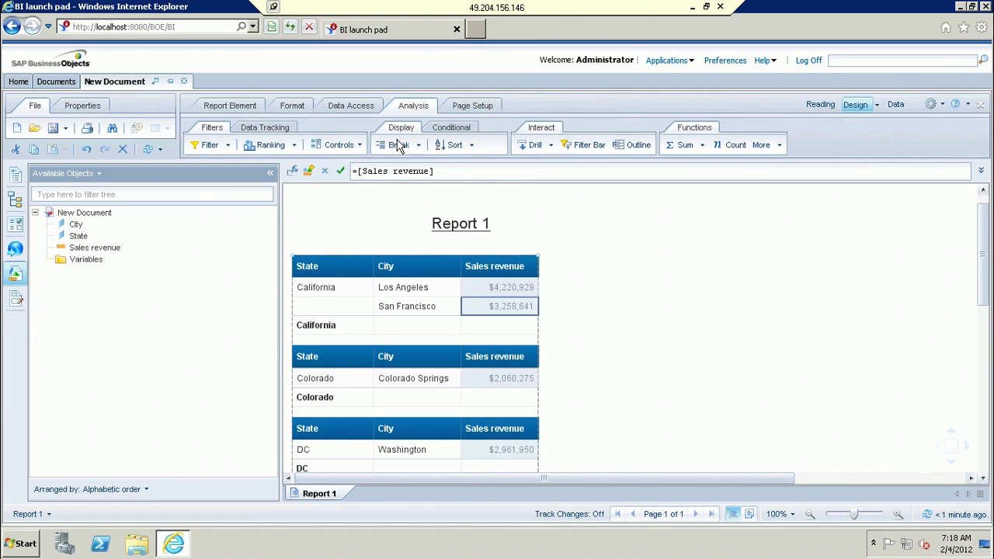
pyautogui.click(702, 145)
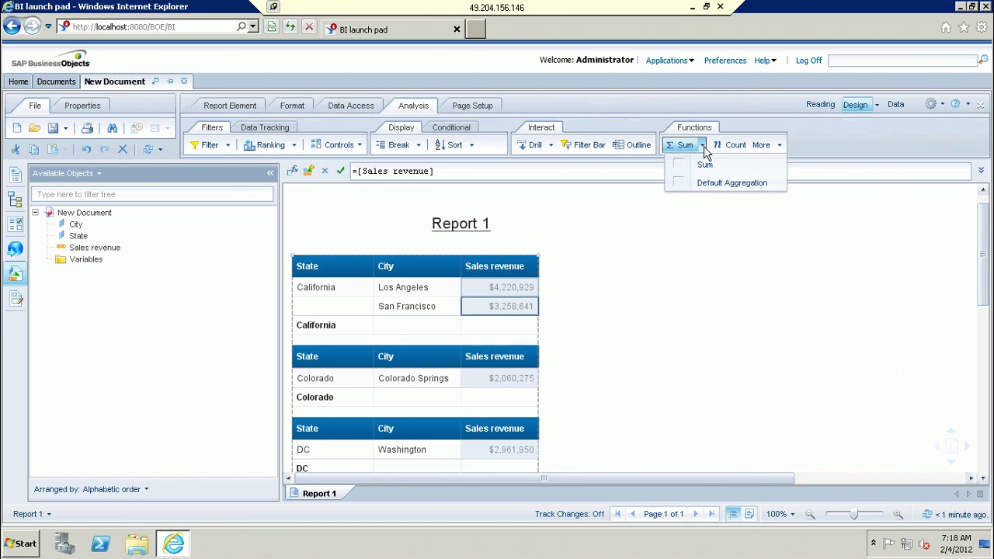
pyautogui.click(696, 164)
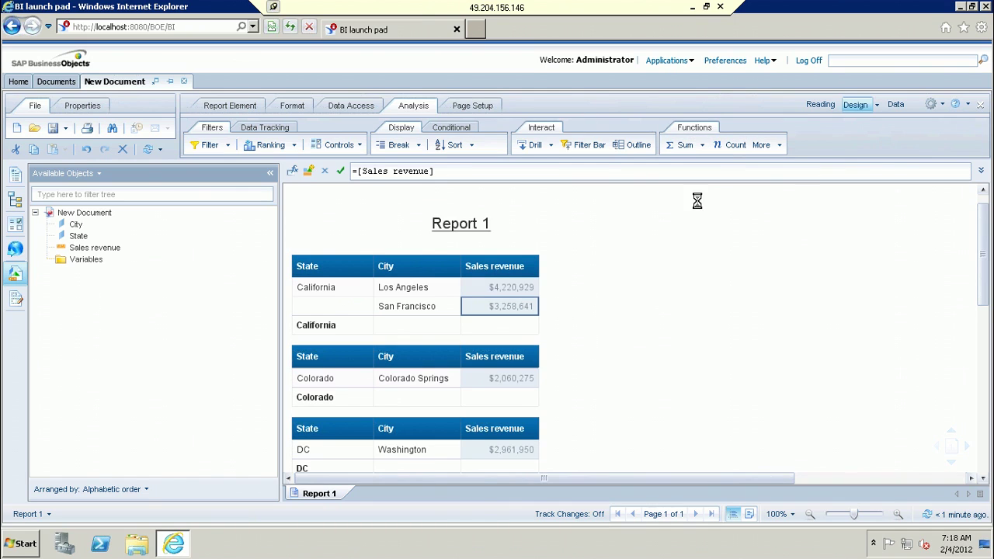
pyautogui.click(730, 415)
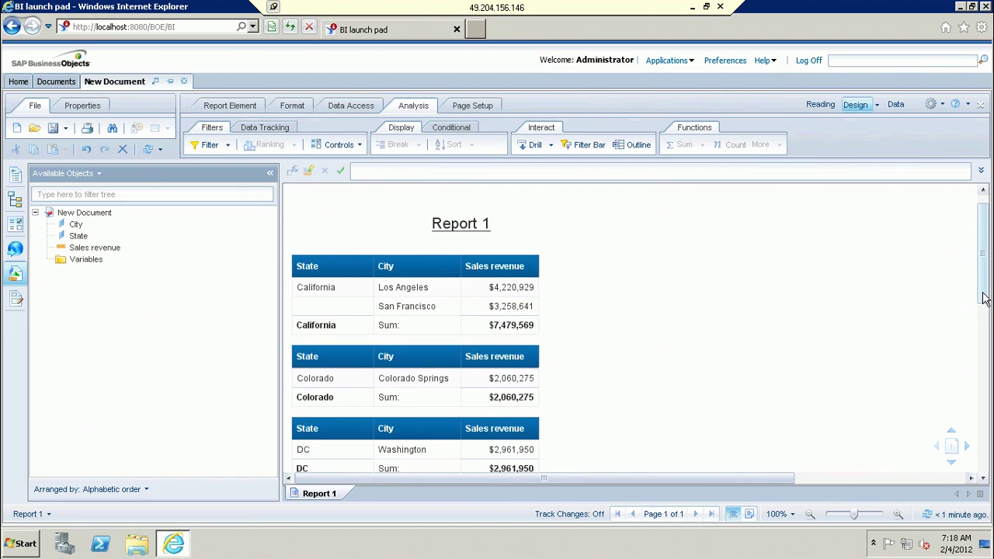
# Review the city revenues, the sum for each state and the overall sum throughout the report
pyautogui.moveTo(983, 299); pyautogui.dragTo(985, 412)
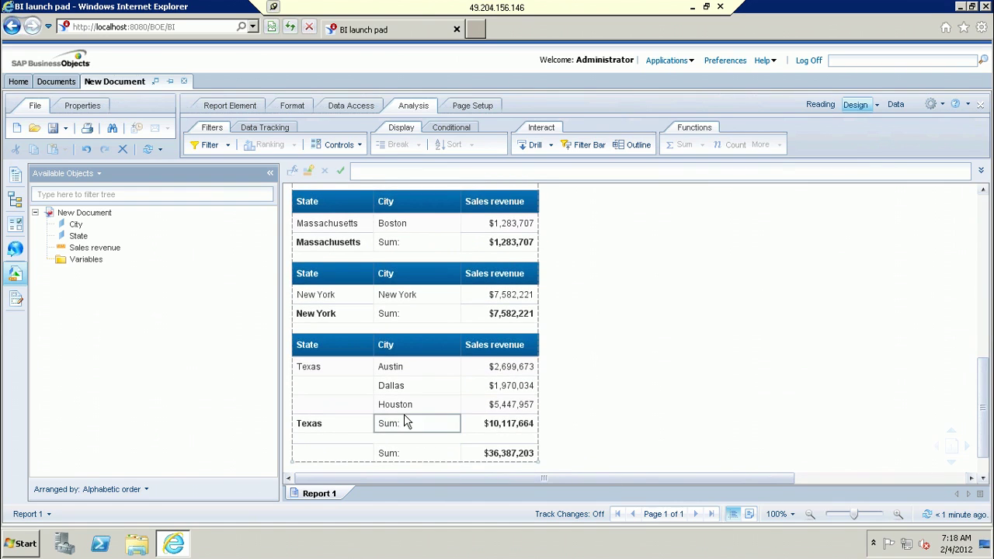
pyautogui.click(497, 407)
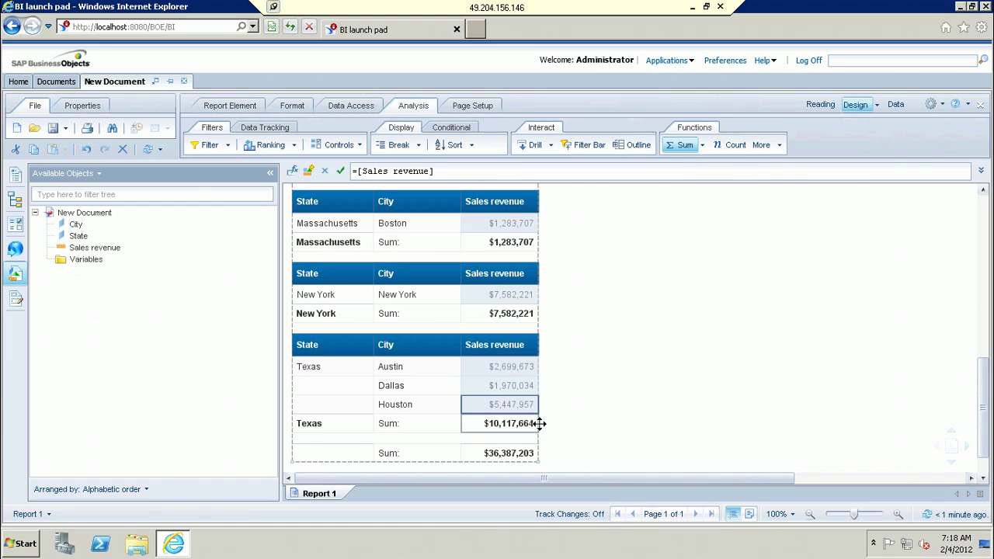
pyautogui.click(339, 391)
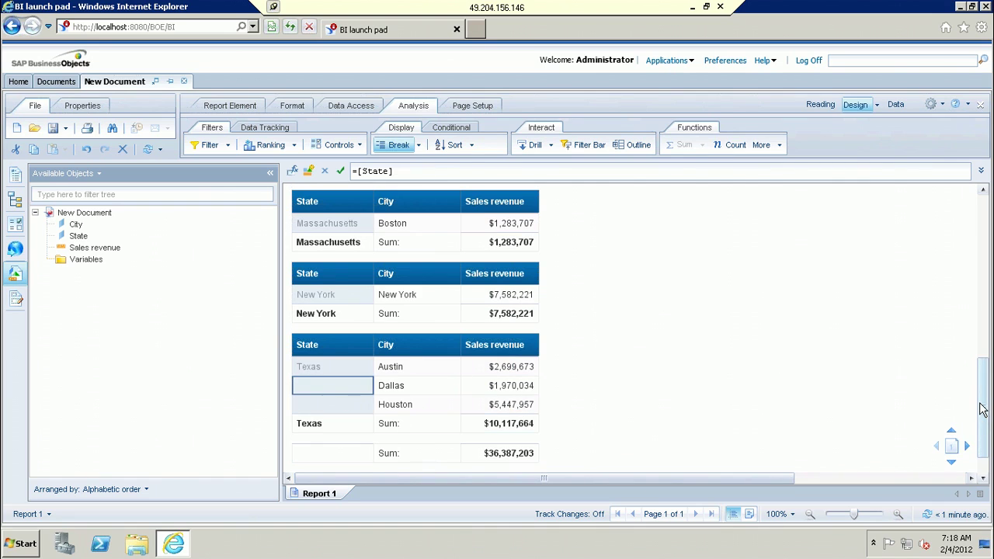
pyautogui.moveTo(982, 405); pyautogui.dragTo(985, 244)
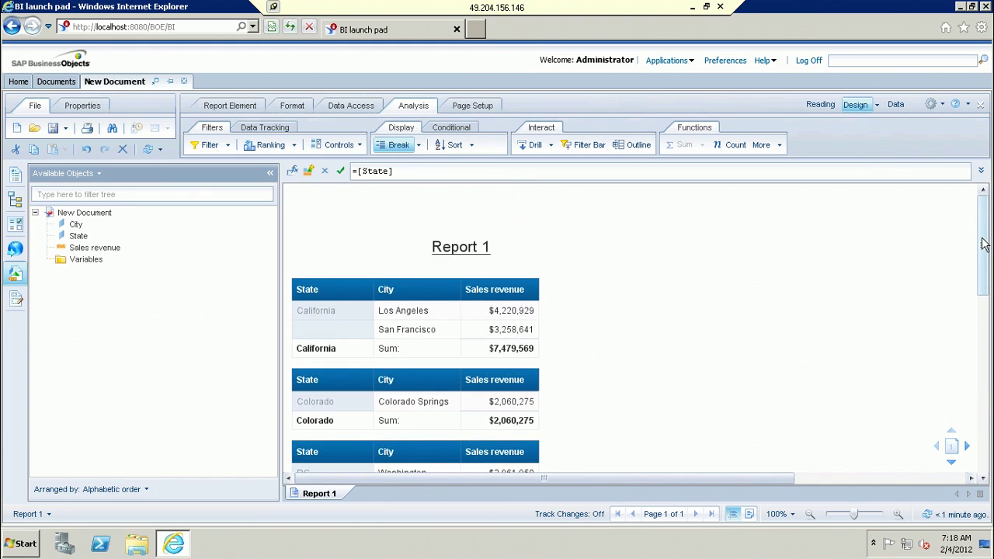
pyautogui.moveTo(982, 255); pyautogui.dragTo(979, 427)
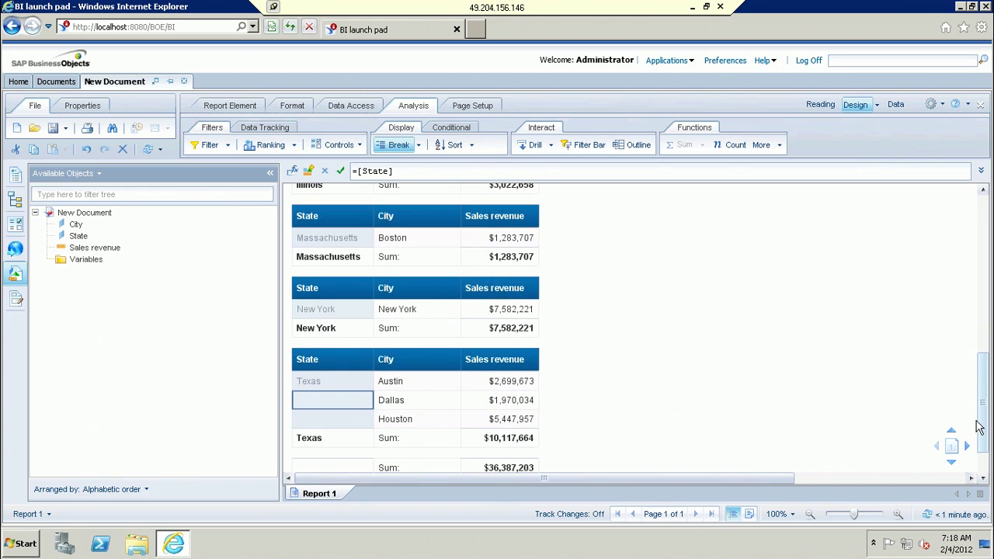
pyautogui.scroll(-1, 504, 412)
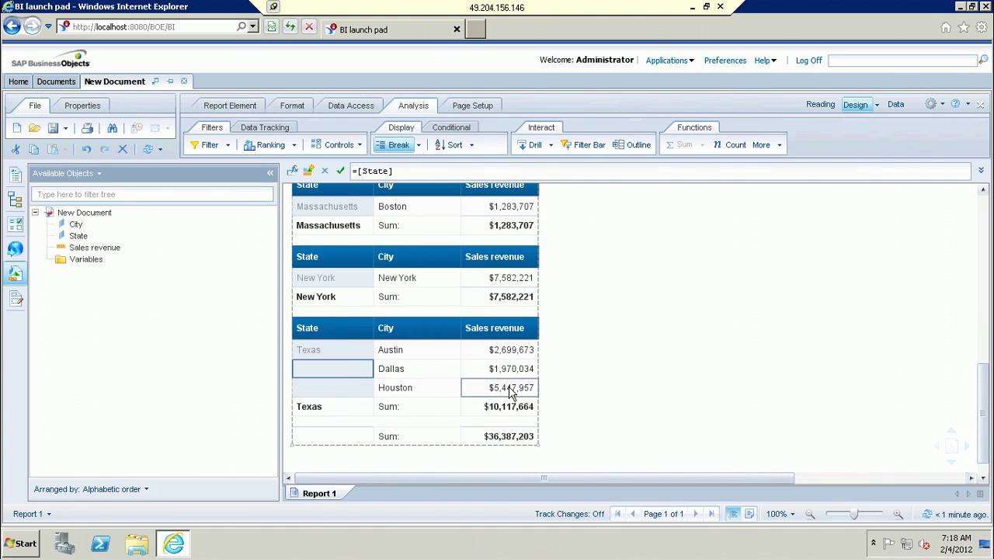
# Try a descending sort on the Sales revenue column, check the order of the Texas cities, and remove the sort
pyautogui.click(510, 389)
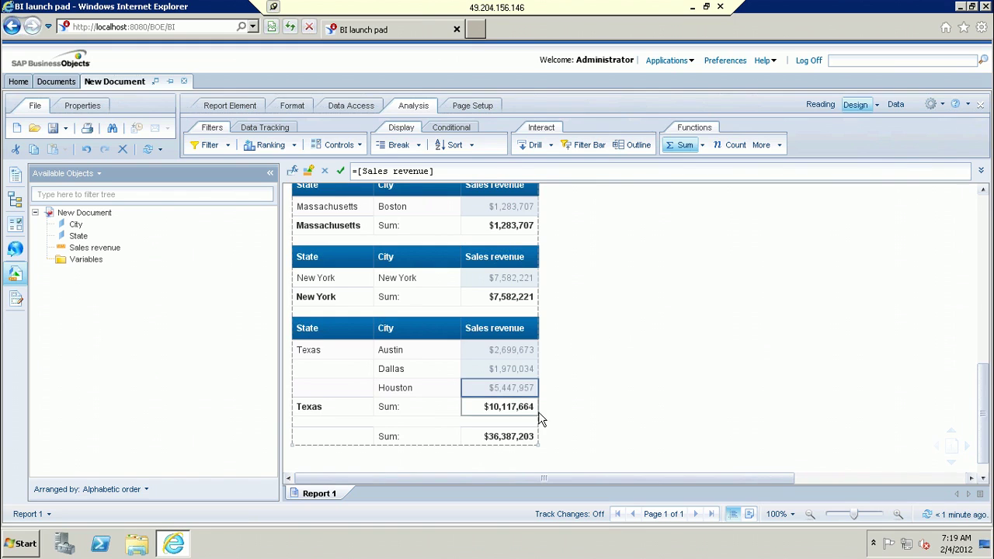
pyautogui.click(471, 147)
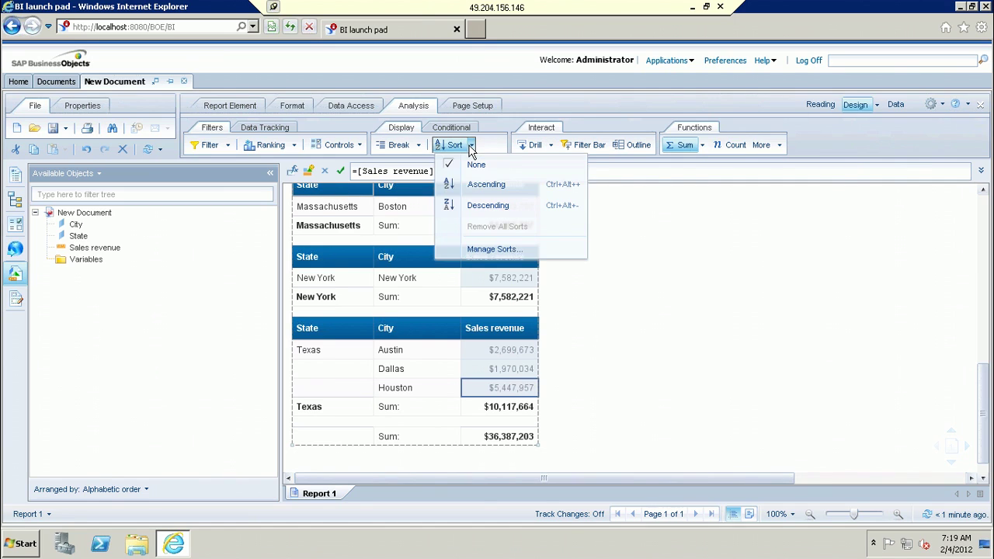
pyautogui.click(479, 206)
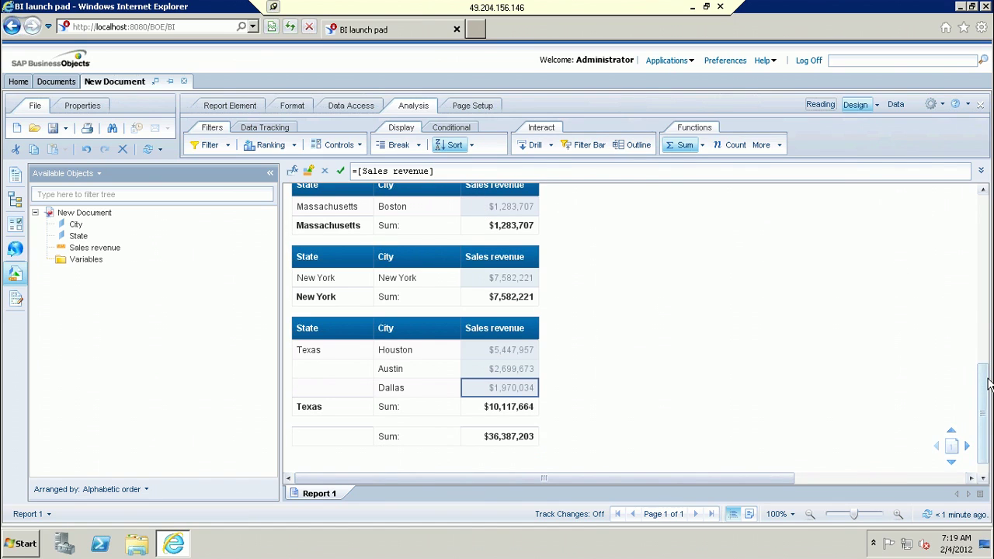
pyautogui.scroll(2, 988, 382)
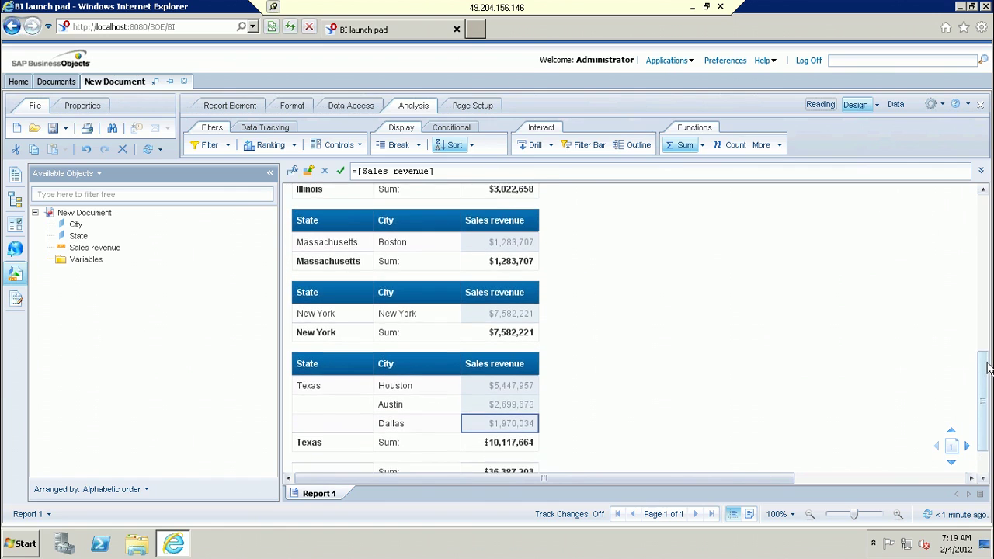
pyautogui.scroll(-3, 986, 392)
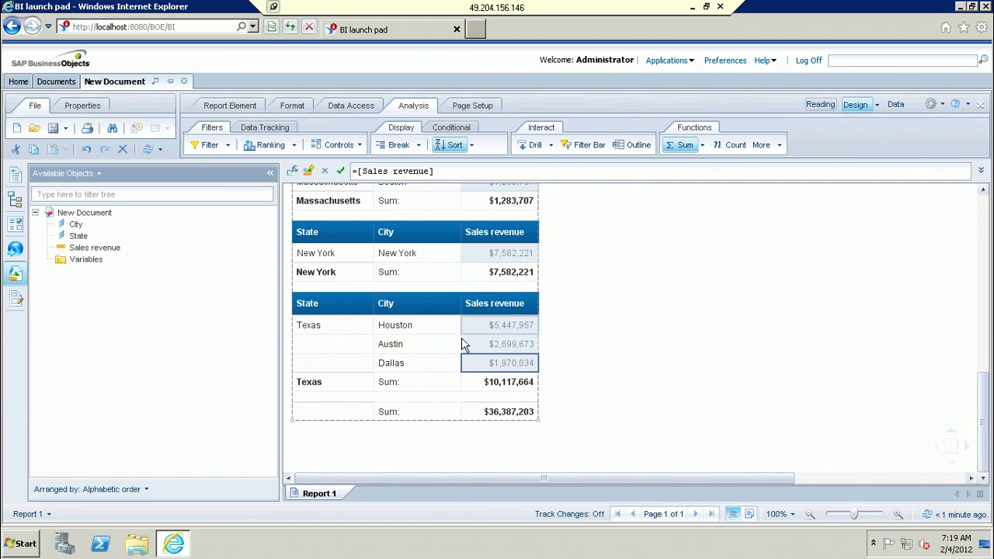
pyautogui.click(471, 145)
pyautogui.click(473, 204)
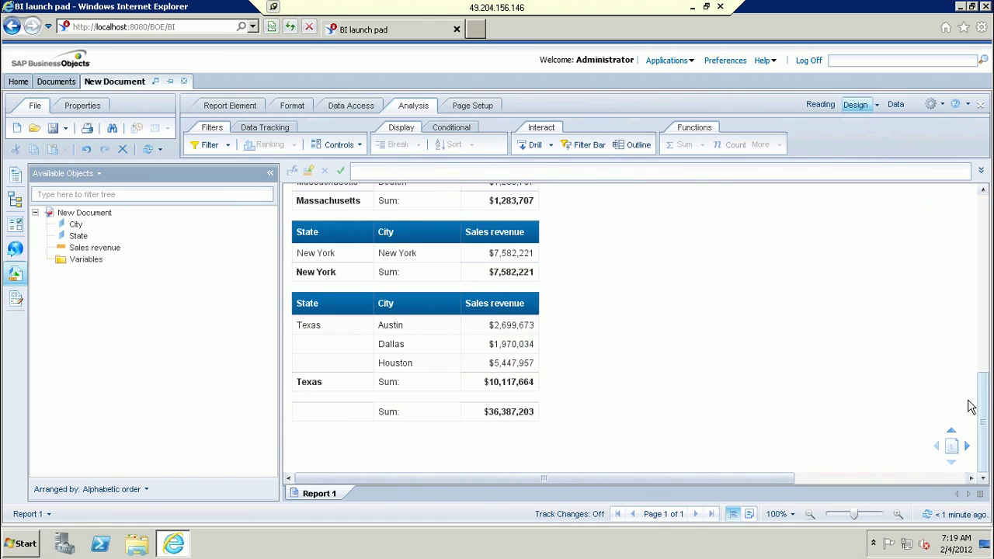
# Sort the Sales revenue values in descending order within the State breaks
pyautogui.click(524, 362)
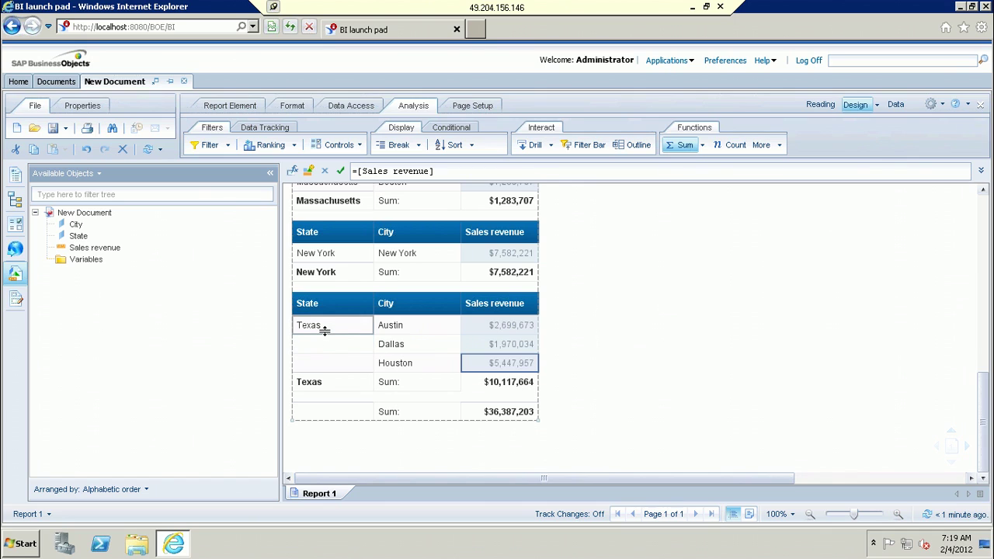
pyautogui.click(498, 390)
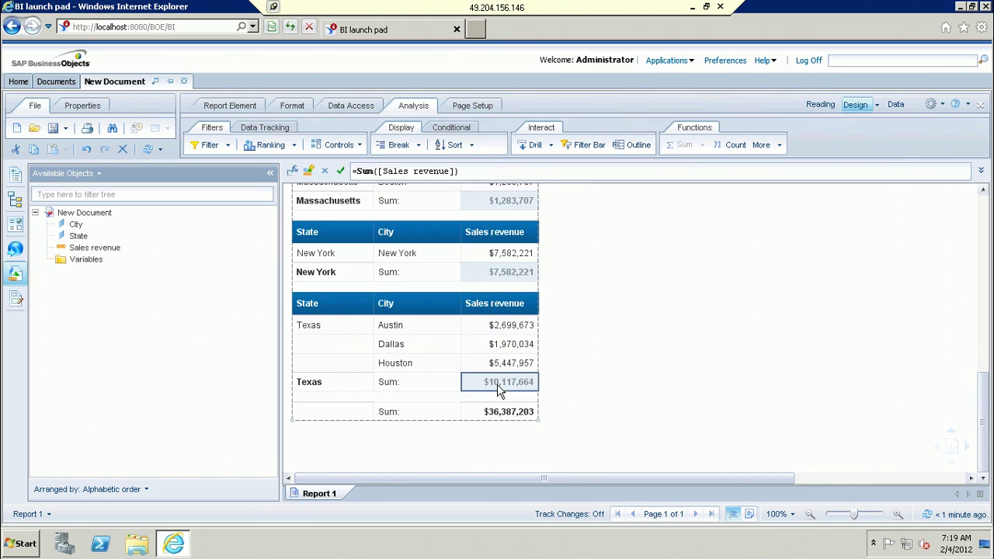
pyautogui.click(497, 345)
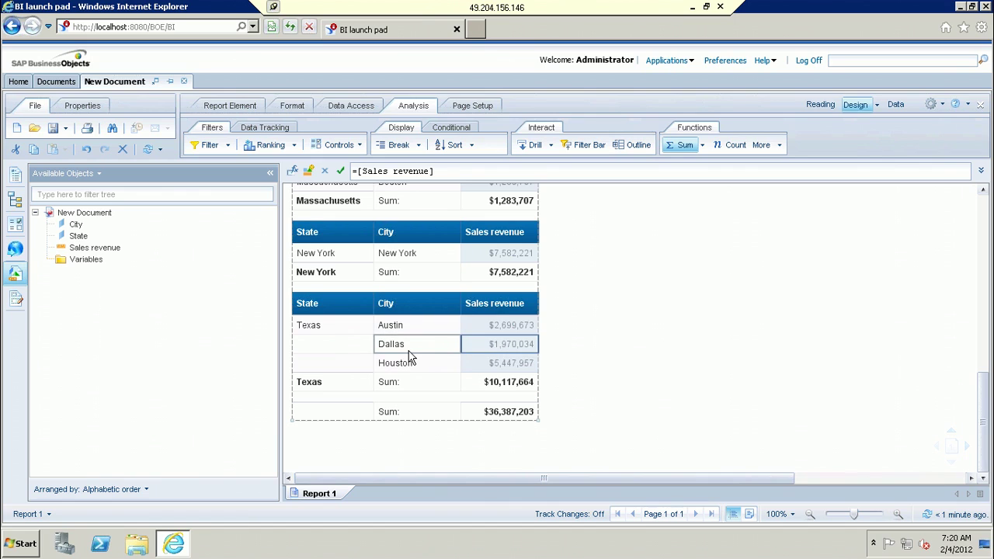
pyautogui.click(472, 145)
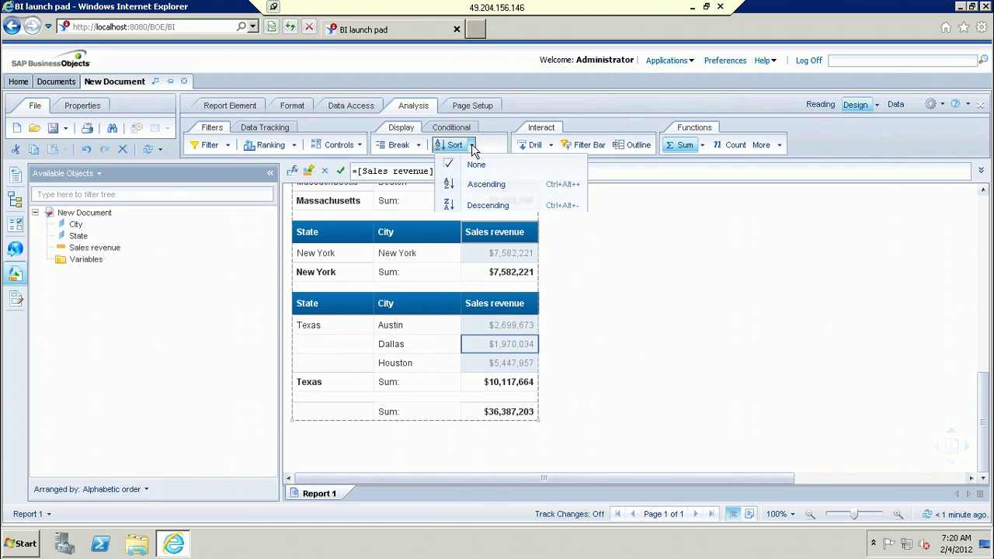
pyautogui.click(497, 206)
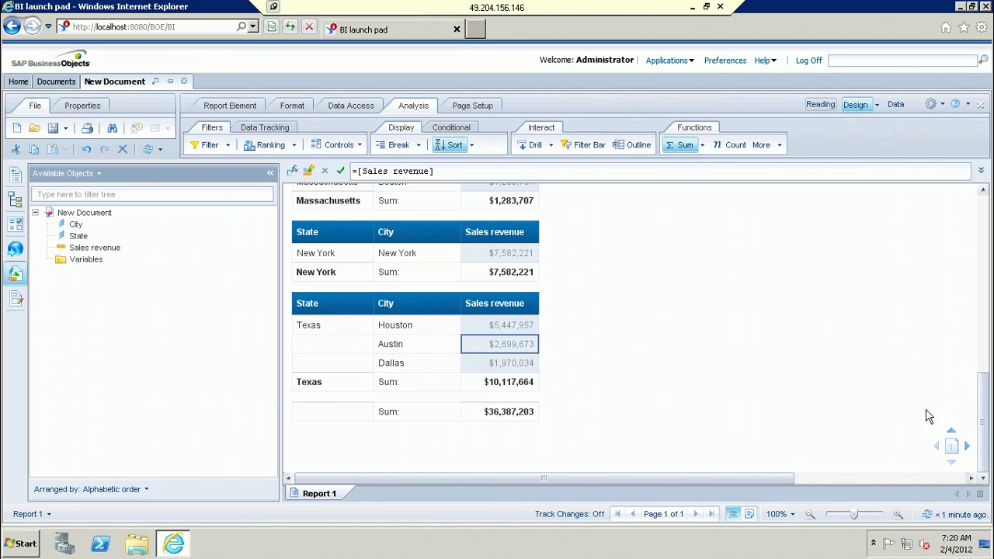
# Sort the State column of the table in descending order and check the order of the state blocks
pyautogui.moveTo(984, 428); pyautogui.dragTo(983, 284)
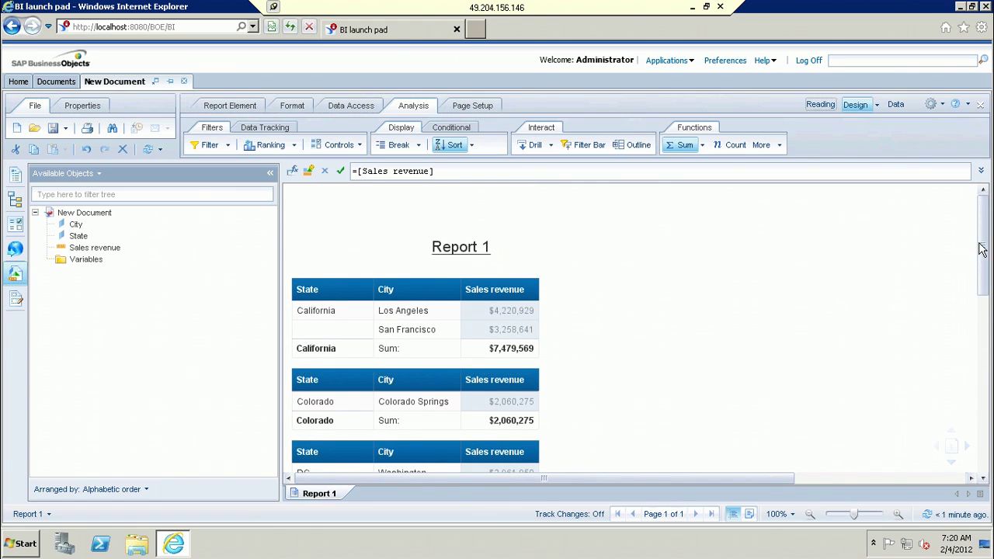
pyautogui.moveTo(981, 248); pyautogui.dragTo(981, 283)
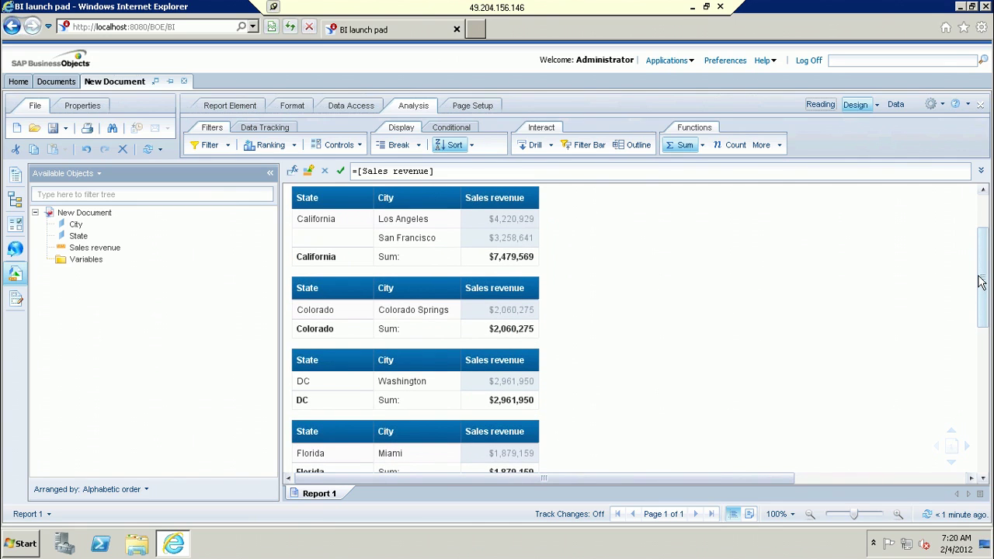
pyautogui.moveTo(981, 283); pyautogui.dragTo(980, 331)
pyautogui.scroll(5, 980, 290)
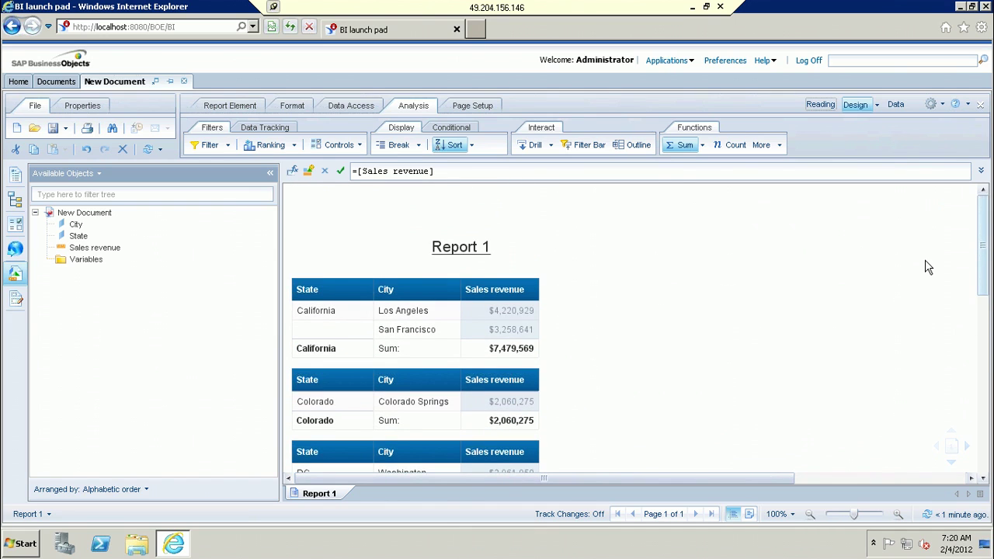
pyautogui.click(506, 350)
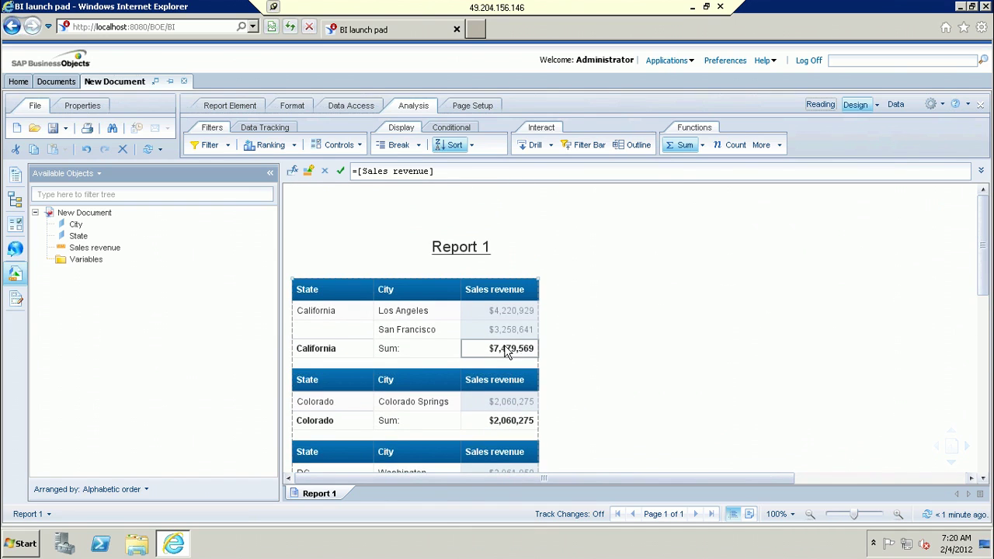
pyautogui.click(384, 295)
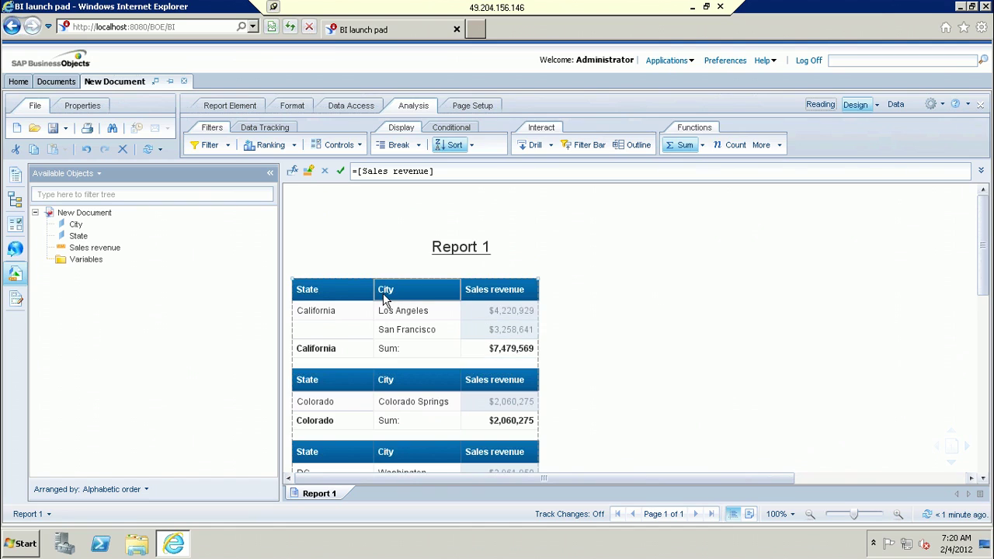
pyautogui.click(344, 333)
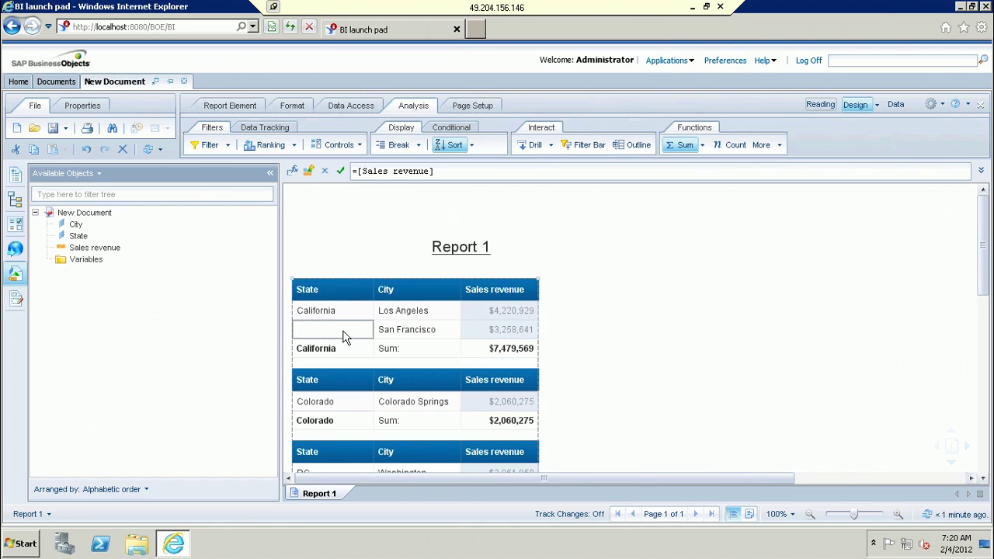
pyautogui.click(471, 148)
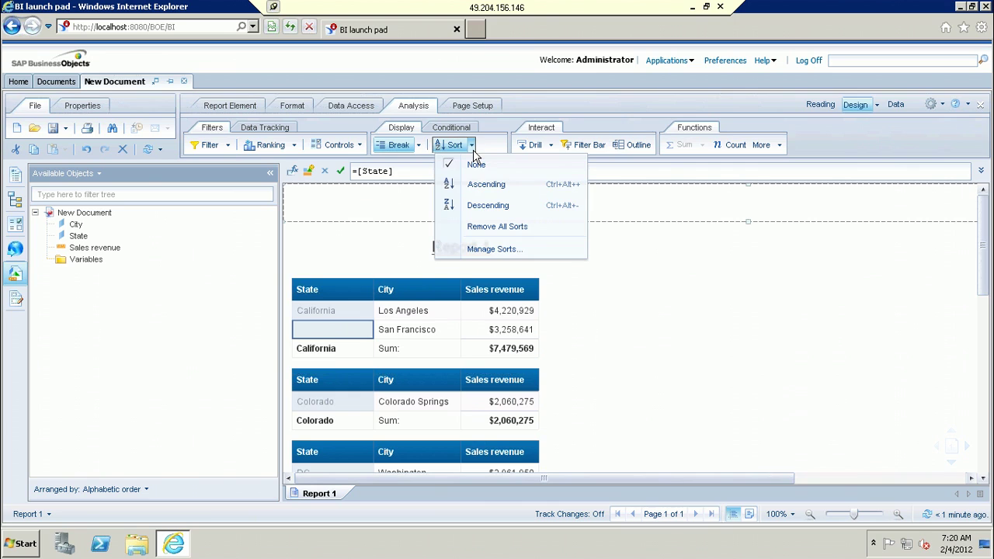
pyautogui.click(474, 203)
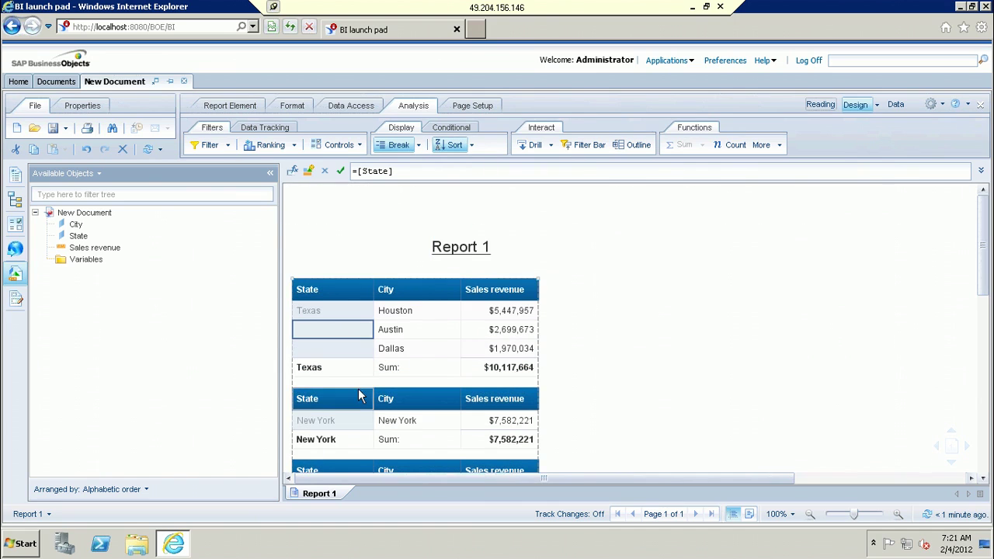
pyautogui.click(711, 386)
pyautogui.moveTo(980, 262); pyautogui.dragTo(984, 451)
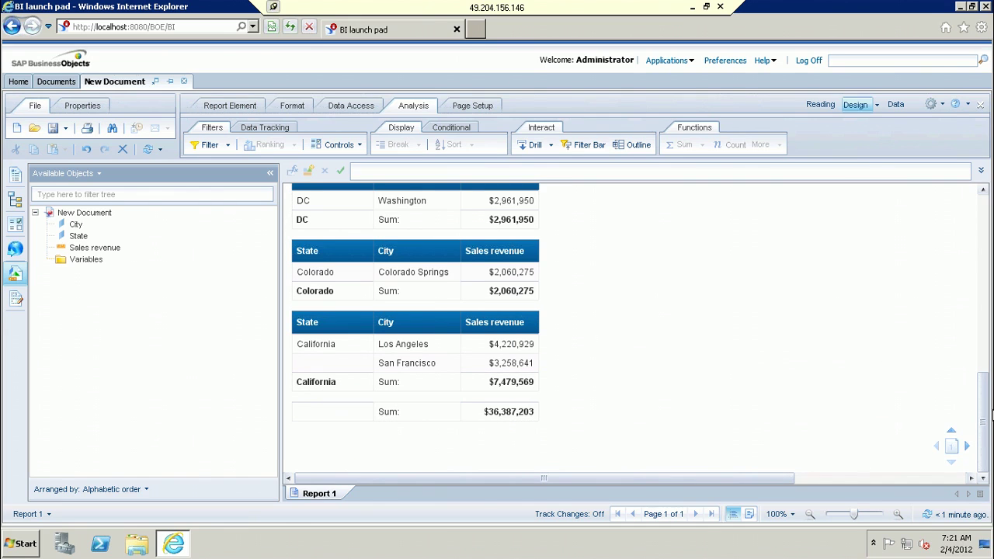
pyautogui.moveTo(985, 413); pyautogui.dragTo(984, 311)
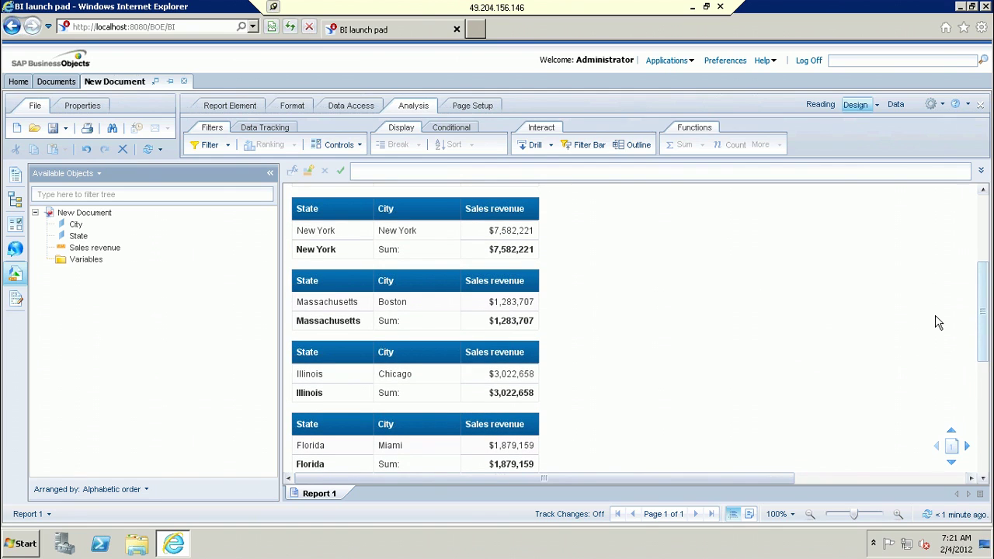
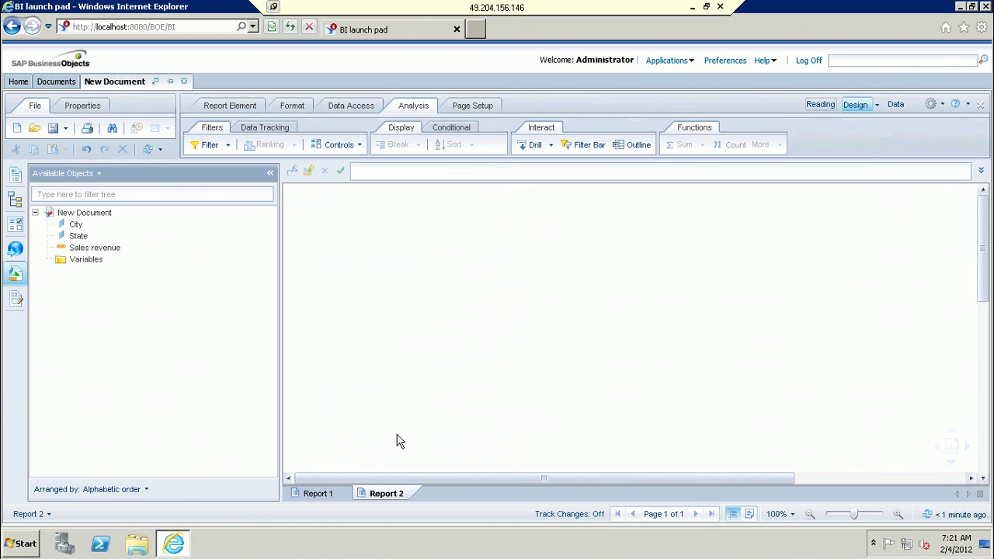
# Build a table with the State, City and Sales revenue objects on a new blank report
pyautogui.moveTo(85, 243); pyautogui.dragTo(340, 250)
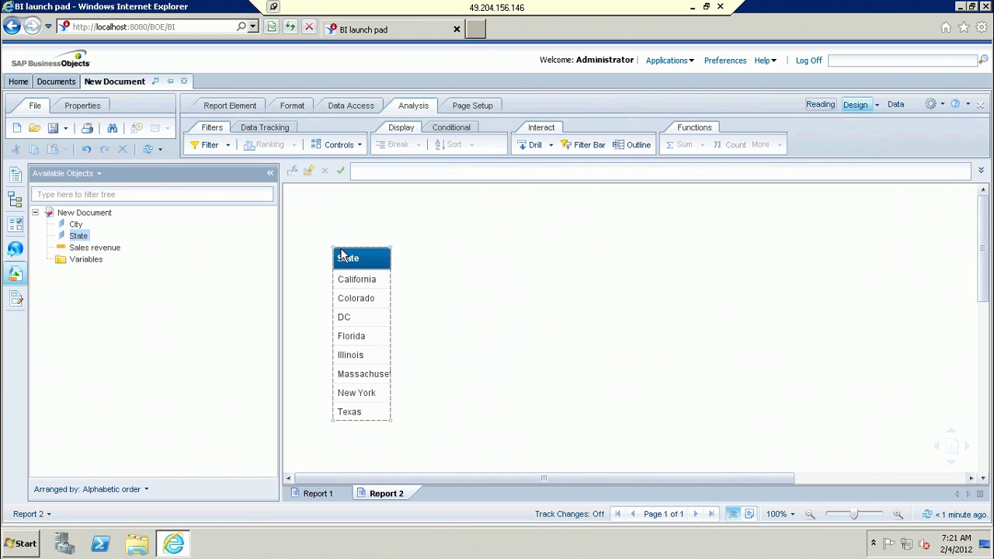
pyautogui.moveTo(77, 225); pyautogui.dragTo(389, 259)
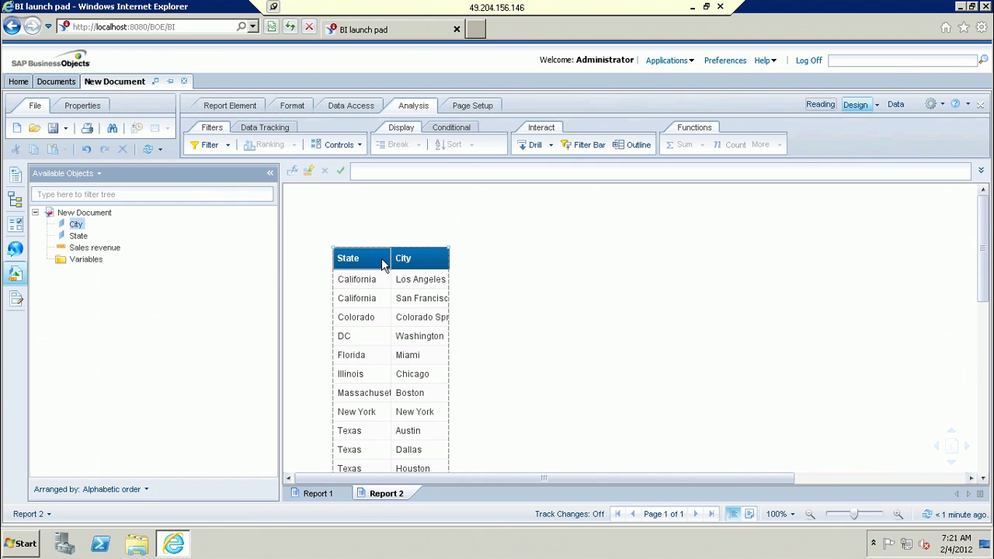
pyautogui.moveTo(106, 250); pyautogui.dragTo(447, 261)
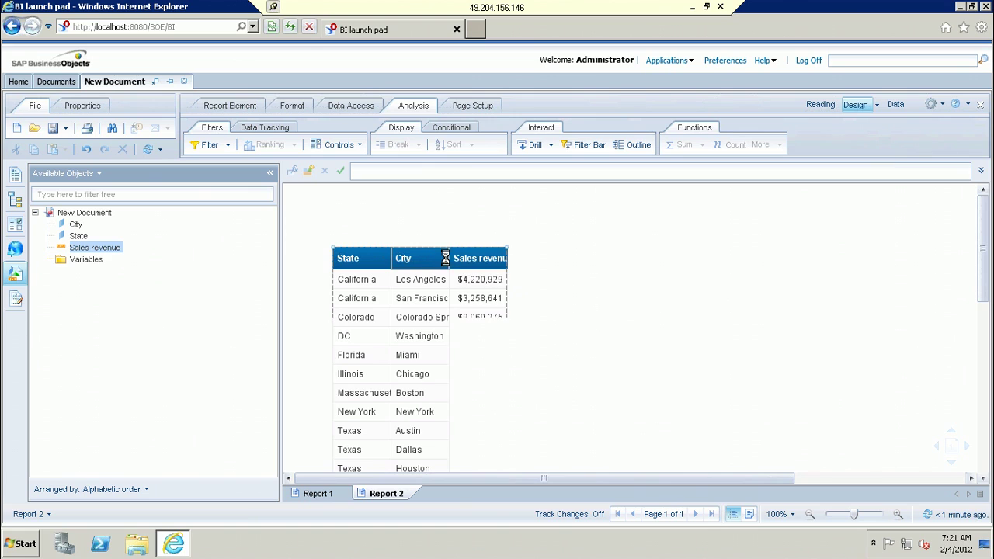
# Widen the State, City and Sales revenue columns so their names and values fit
pyautogui.click(393, 257)
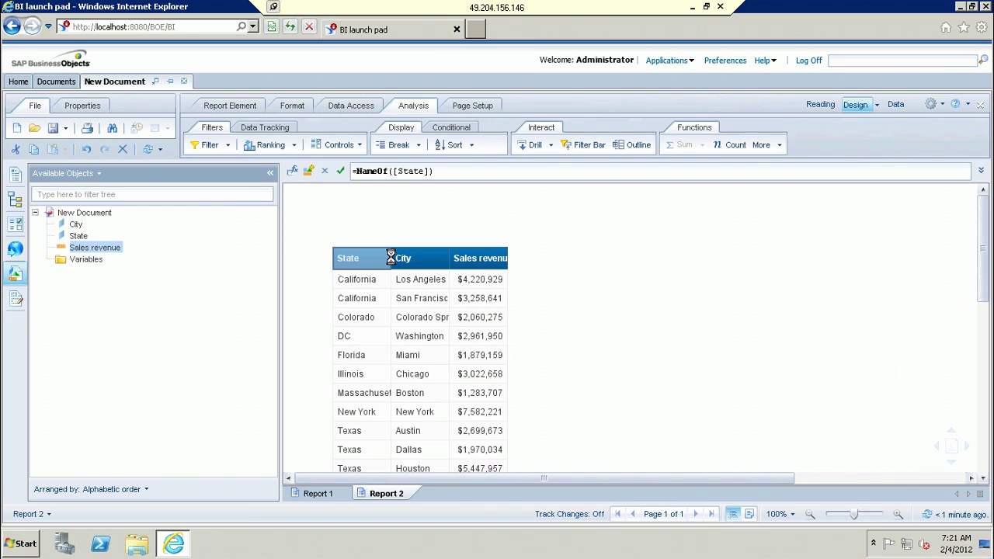
pyautogui.moveTo(392, 257); pyautogui.dragTo(410, 258)
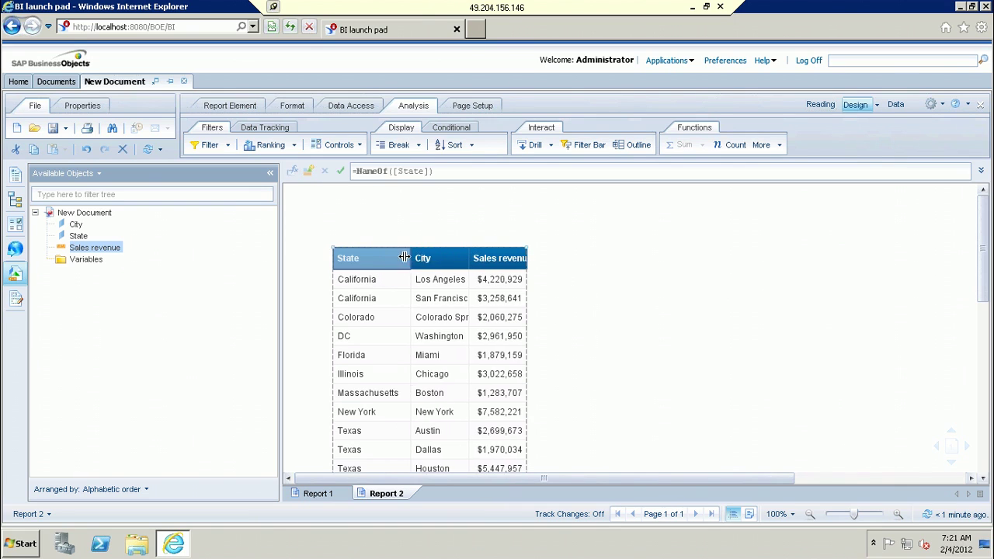
pyautogui.click(467, 258)
pyautogui.moveTo(466, 258); pyautogui.dragTo(498, 258)
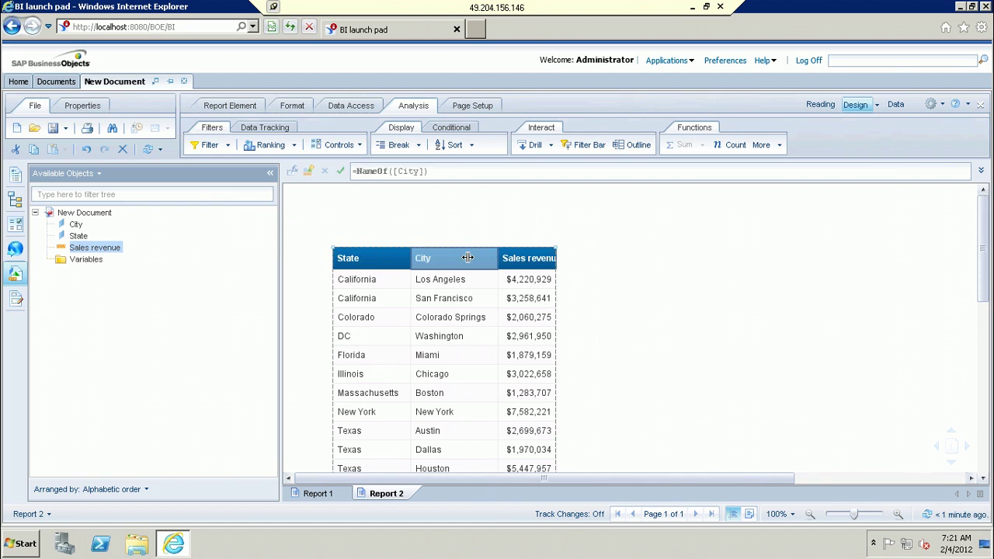
pyautogui.click(556, 259)
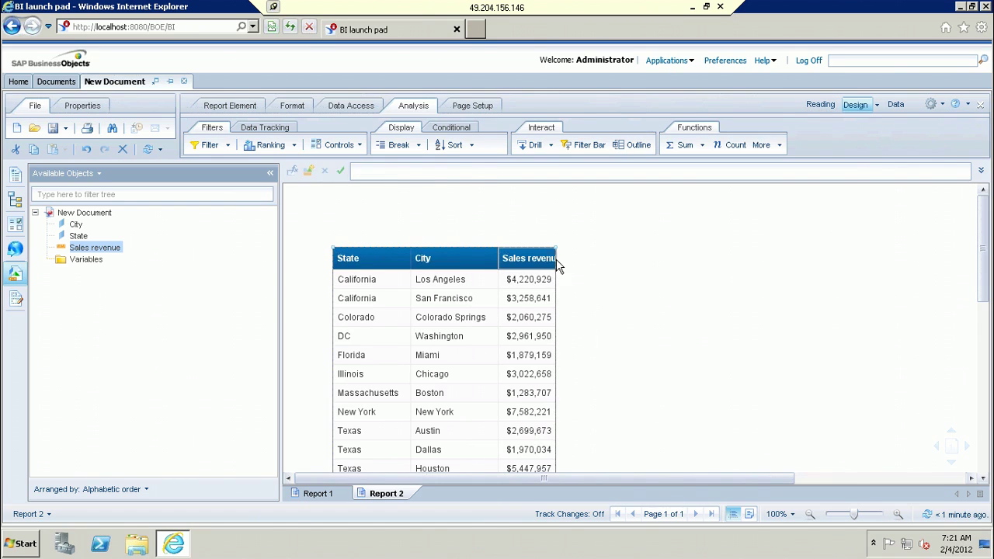
pyautogui.doubleClick(557, 258)
pyautogui.click(655, 311)
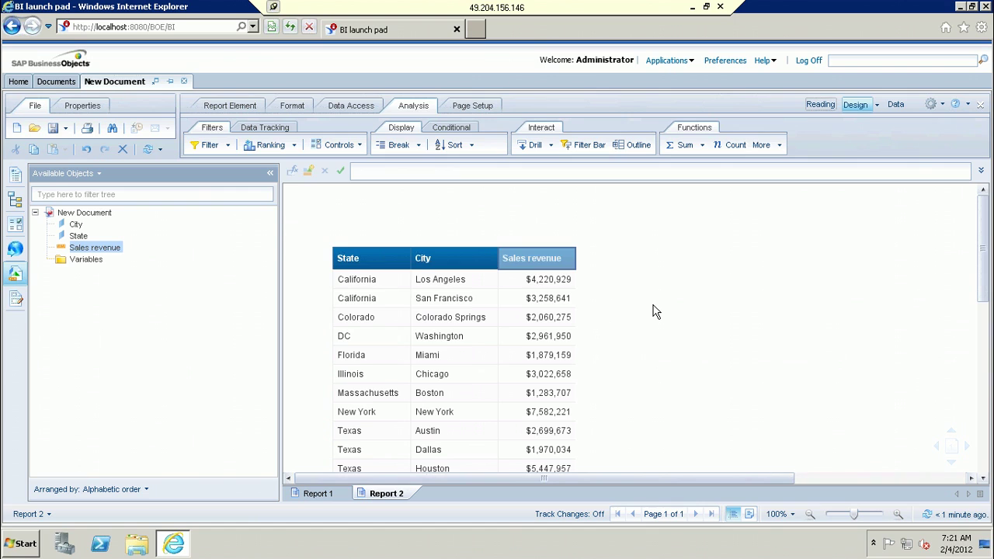
# Insert an empty column to the right of the Sales revenue column
pyautogui.click(550, 344)
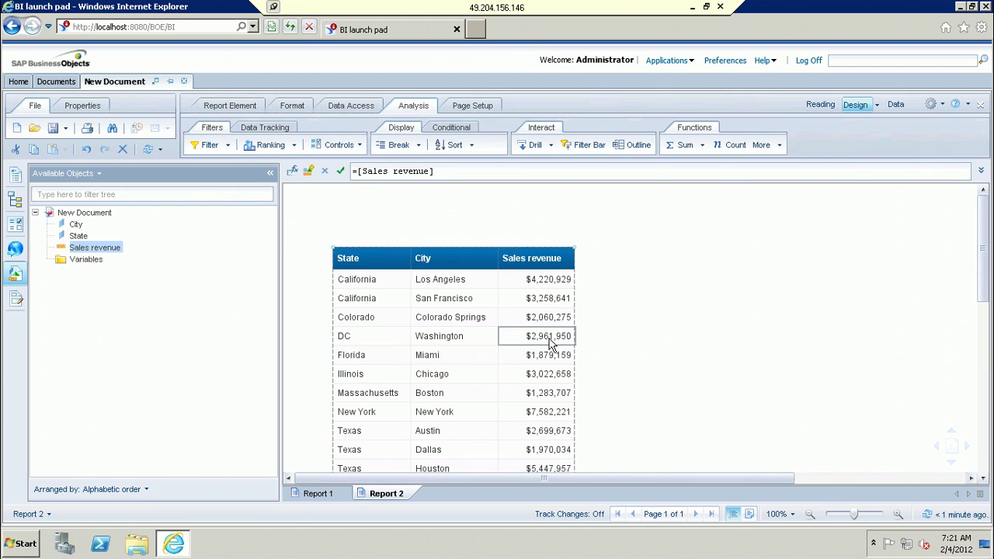
pyautogui.rightClick(549, 344)
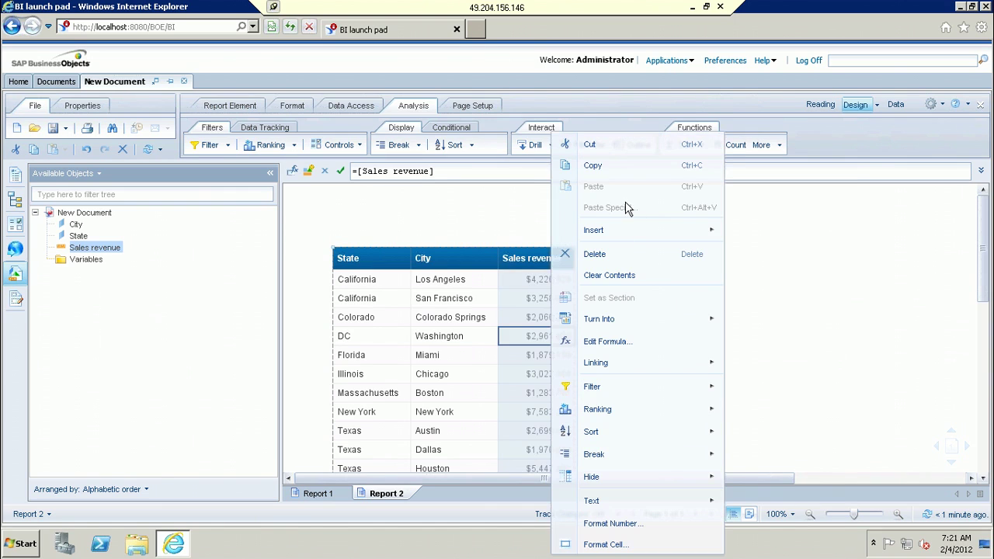
pyautogui.moveTo(631, 242)
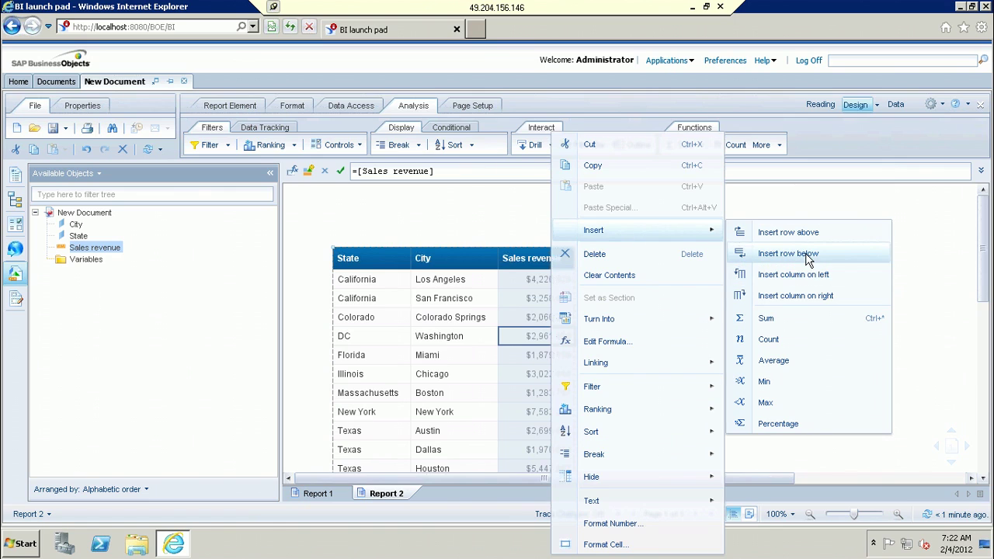
pyautogui.click(809, 295)
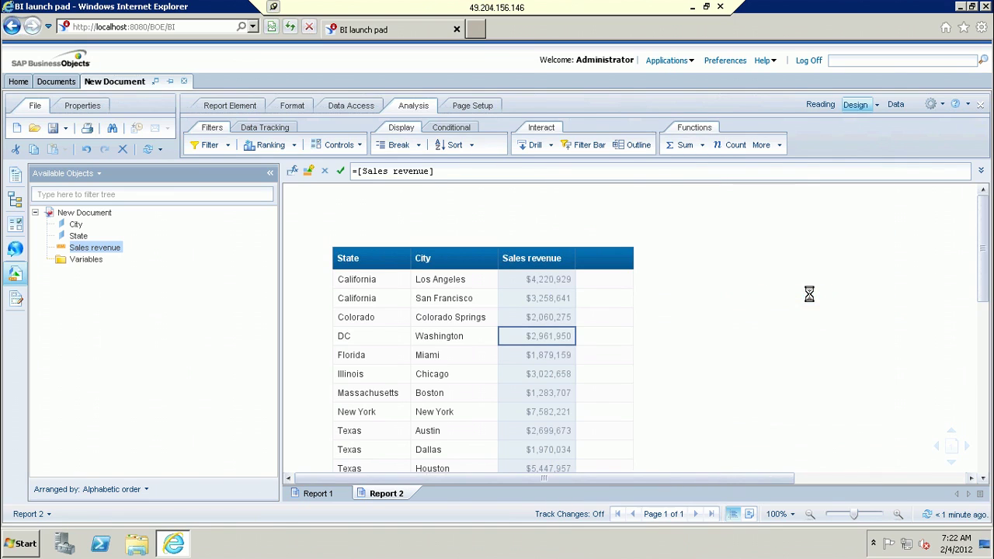
# Enter and validate the formula =sum([Sales revenue]) in ([State]) for the empty column
pyautogui.click(612, 297)
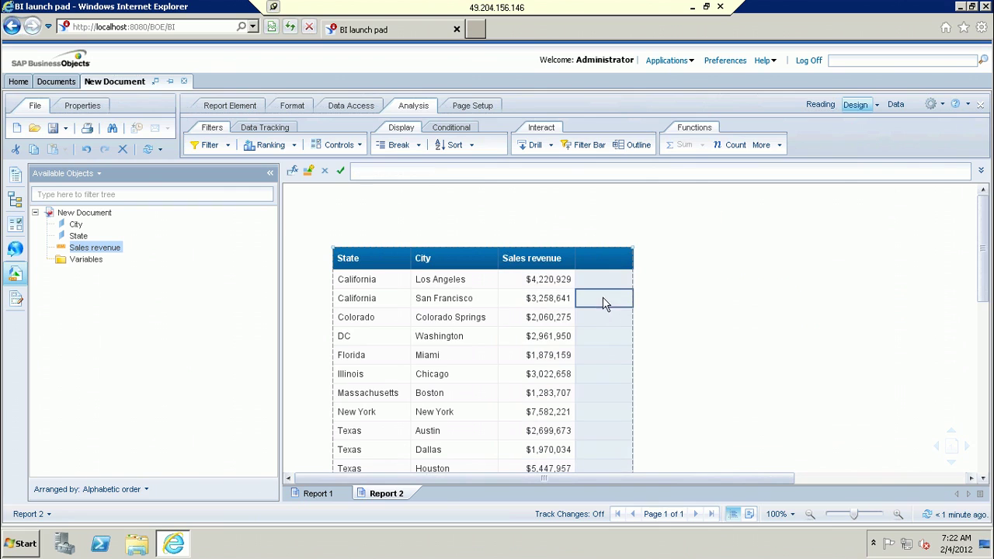
pyautogui.click(292, 170)
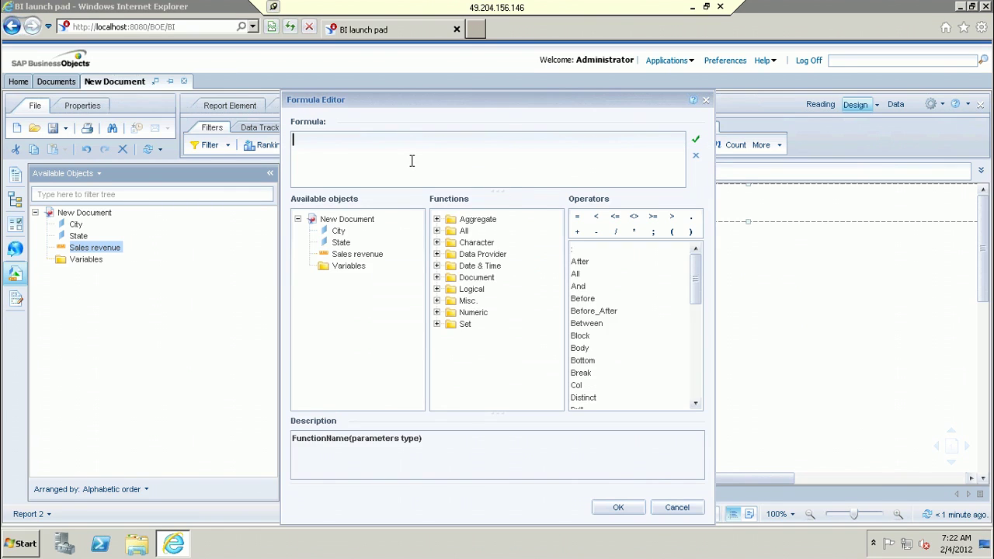
pyautogui.write('=sum(')
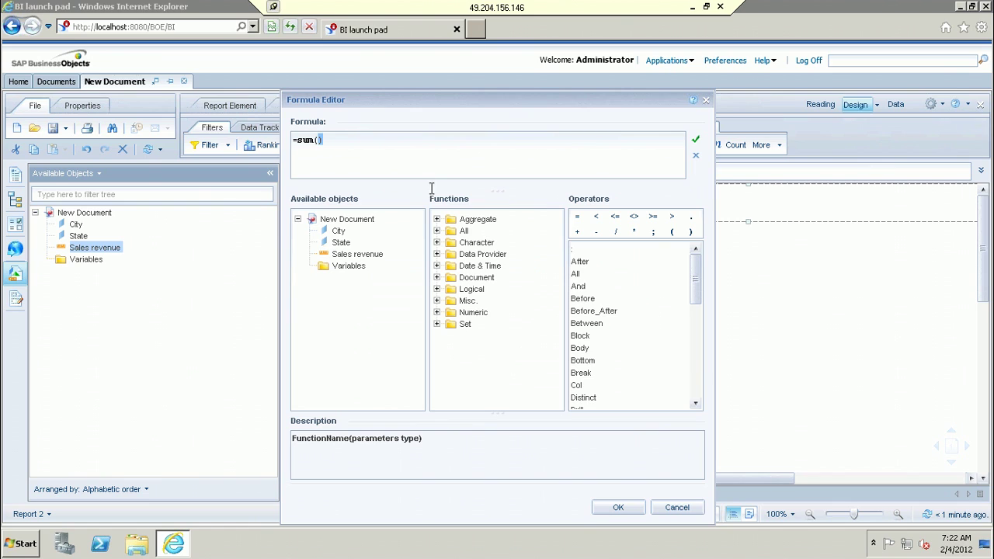
pyautogui.doubleClick(381, 257)
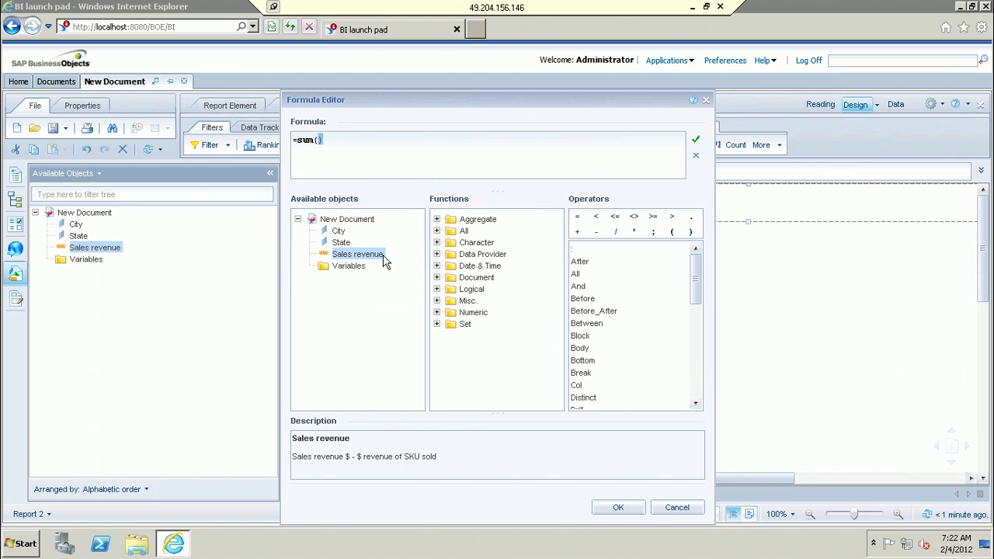
pyautogui.click(445, 142)
pyautogui.write('in')
pyautogui.doubleClick(343, 243)
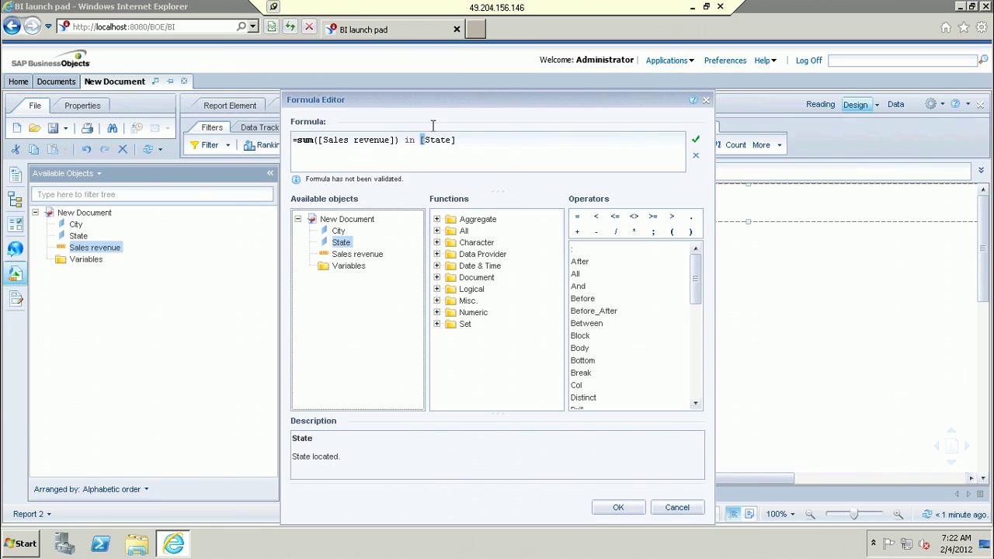
pyautogui.write(')')
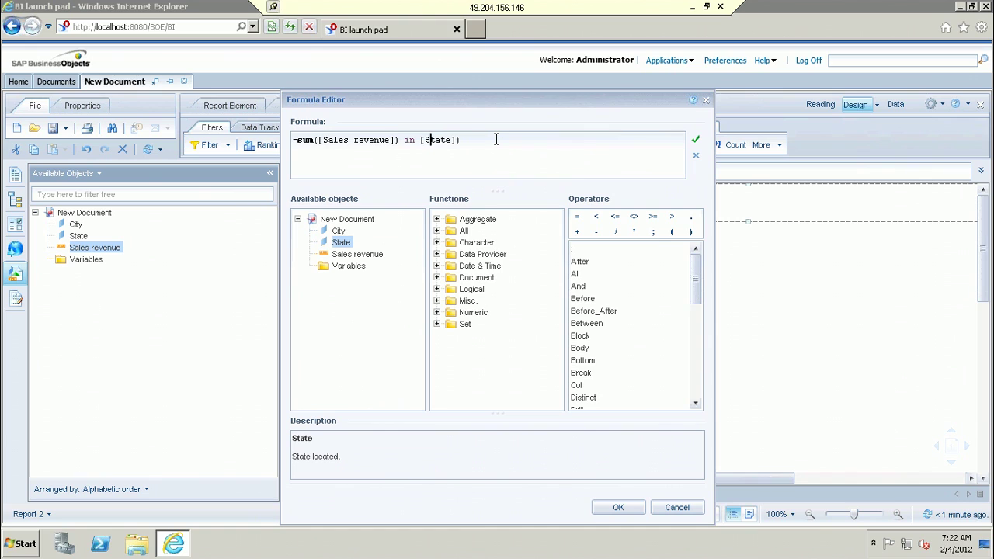
pyautogui.press('Left')
pyautogui.write('(')
pyautogui.click(695, 143)
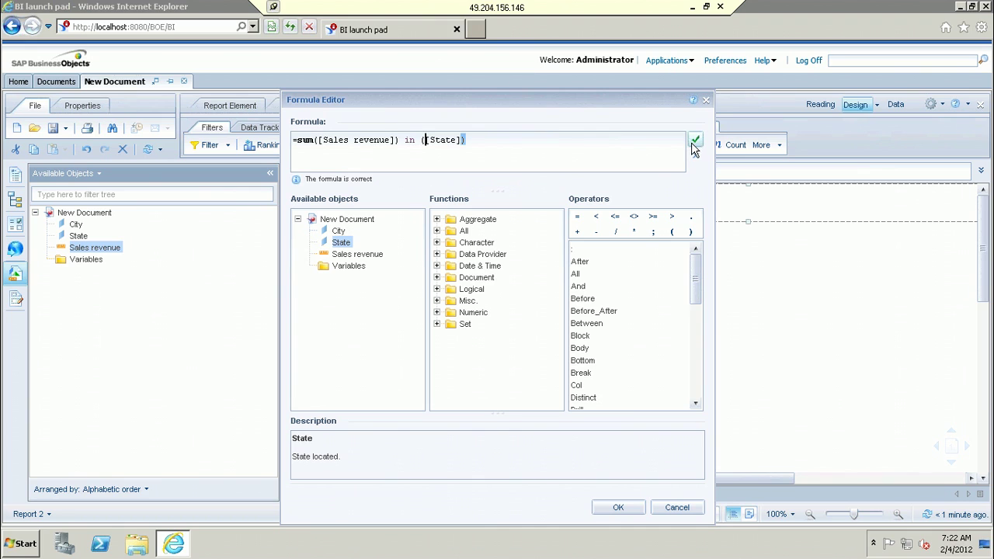
pyautogui.click(618, 508)
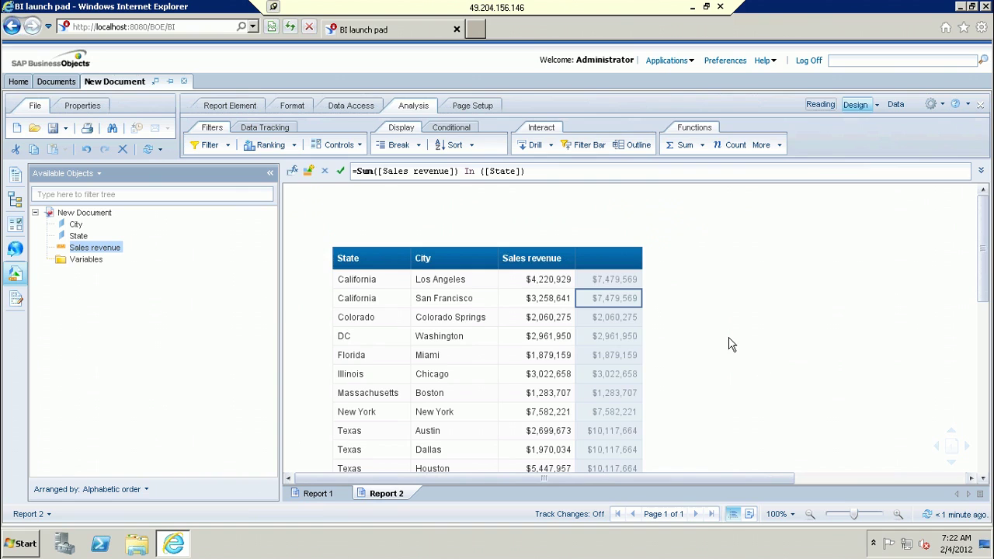
# Widen the state sum column slightly and review its values down to the Texas rows
pyautogui.click(640, 259)
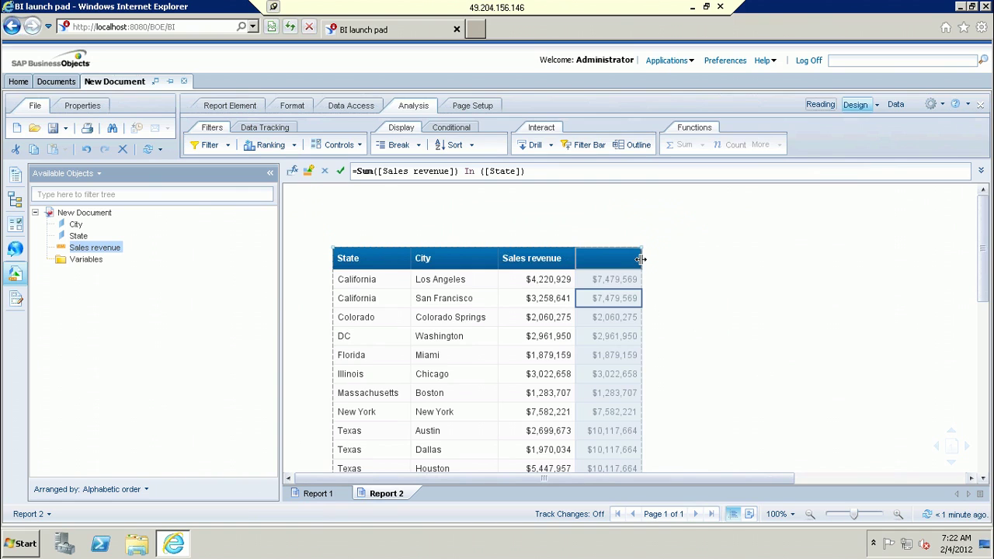
pyautogui.moveTo(640, 259); pyautogui.dragTo(657, 257)
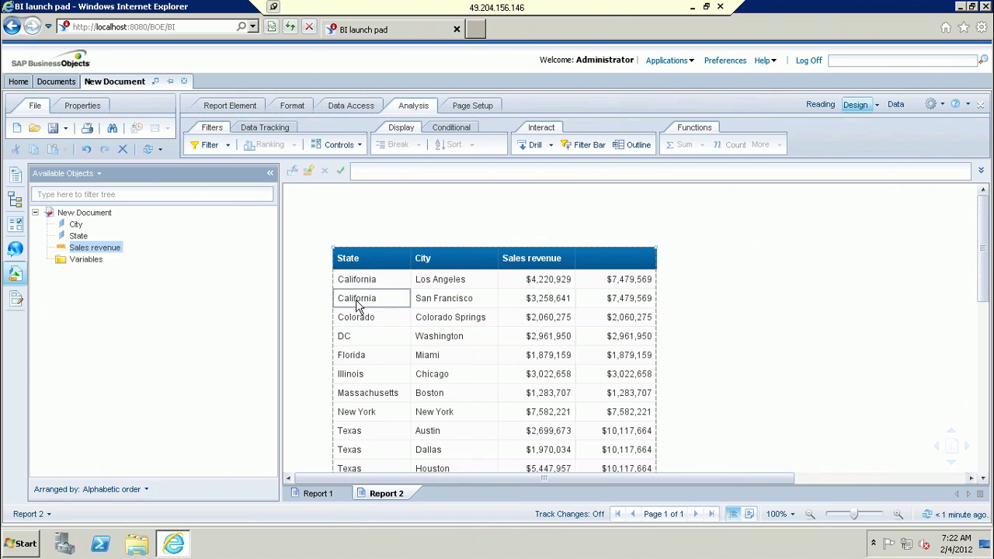
pyautogui.click(608, 289)
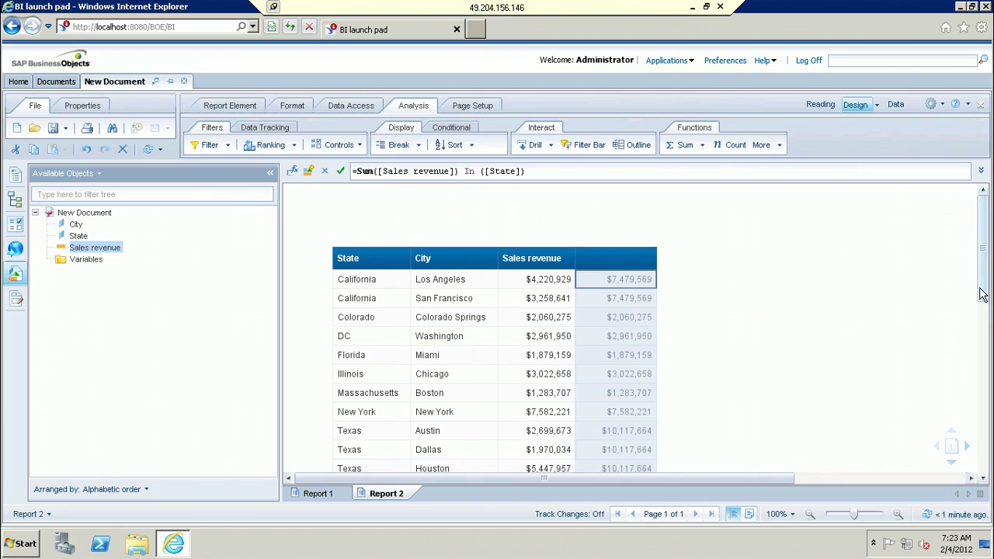
pyautogui.scroll(-2, 980, 294)
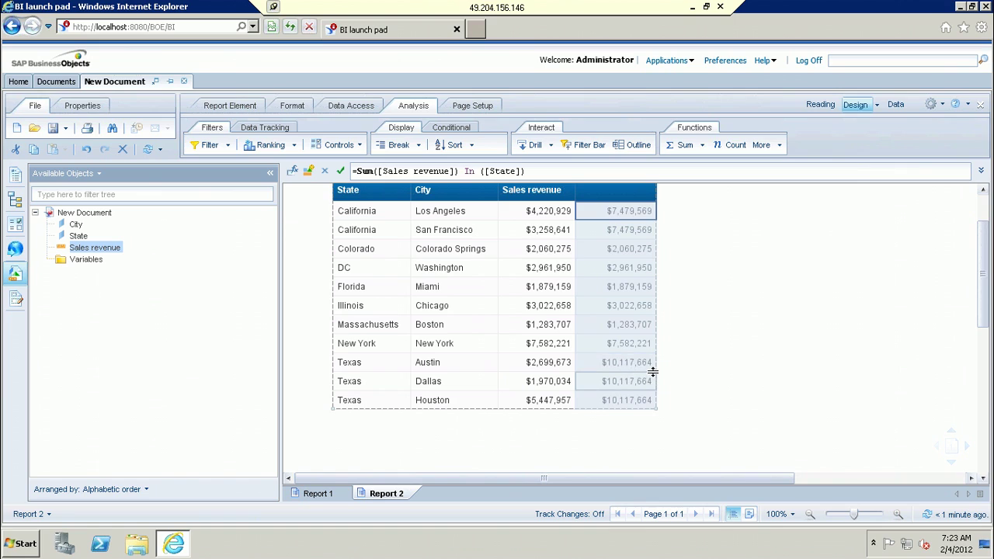
# Check which sort options are available for the state sum formula column
pyautogui.click(633, 389)
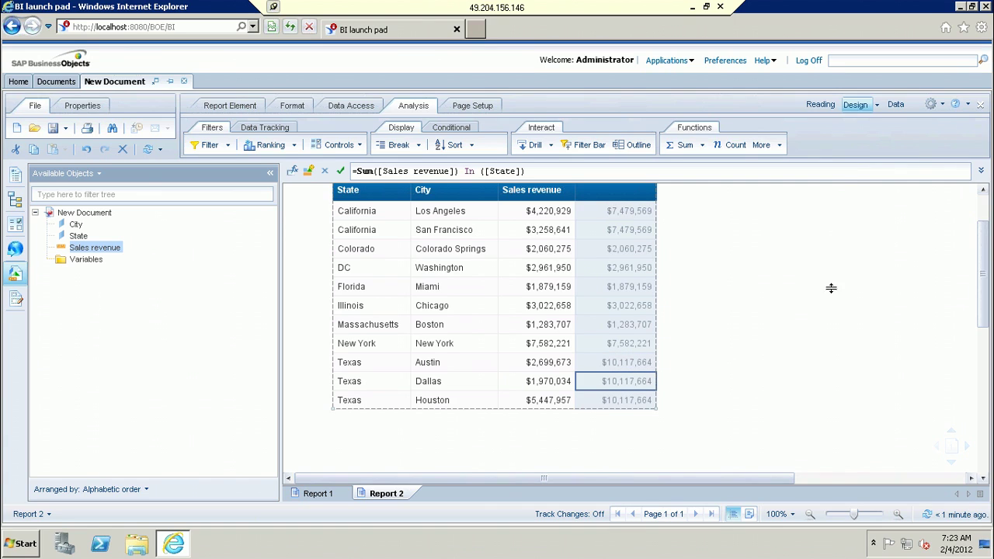
pyautogui.moveTo(983, 272); pyautogui.dragTo(983, 253)
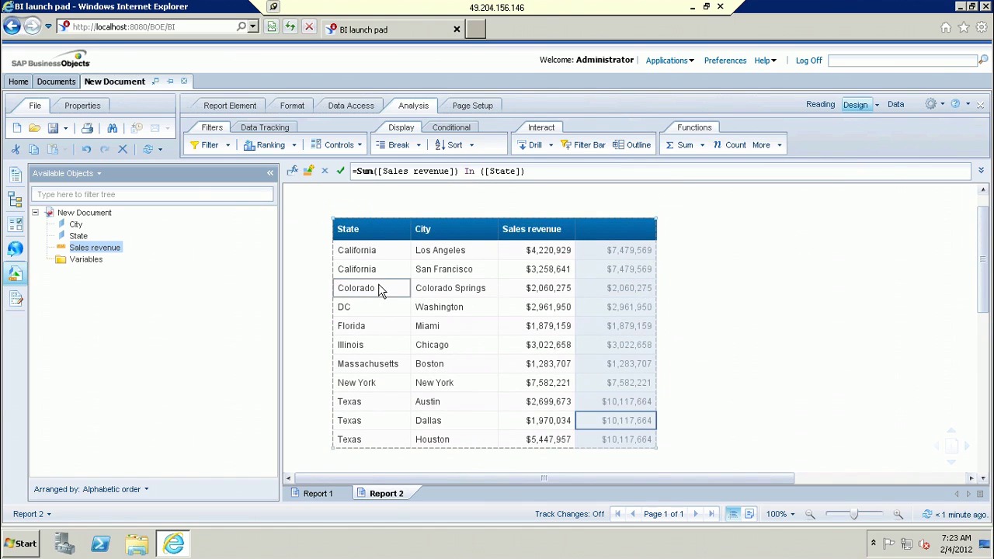
pyautogui.click(612, 290)
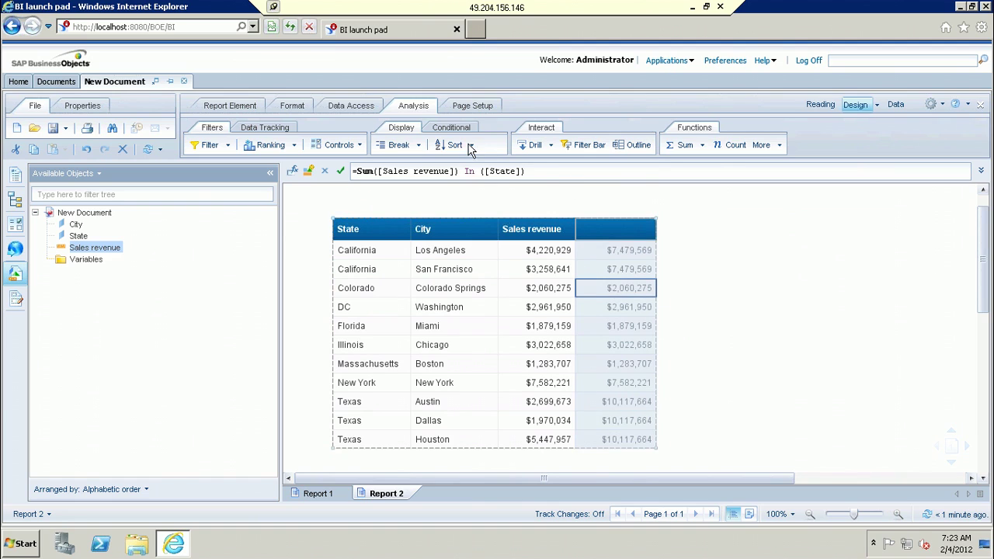
pyautogui.click(472, 146)
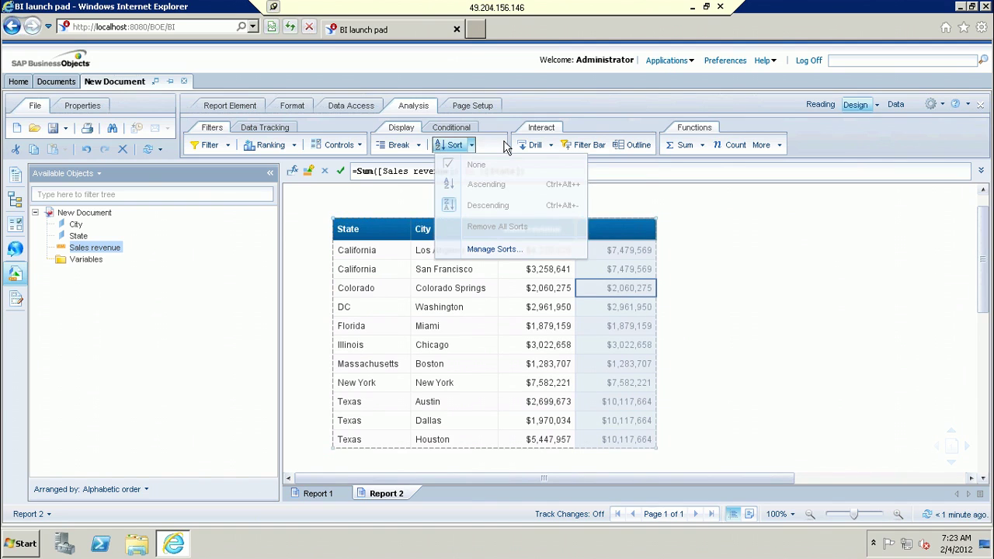
pyautogui.click(824, 257)
pyautogui.click(624, 269)
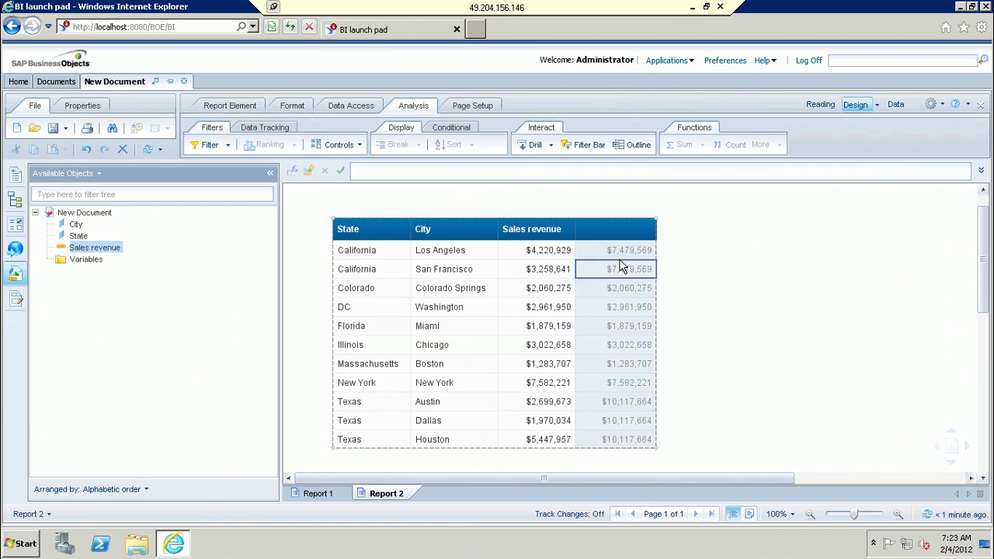
pyautogui.click(472, 146)
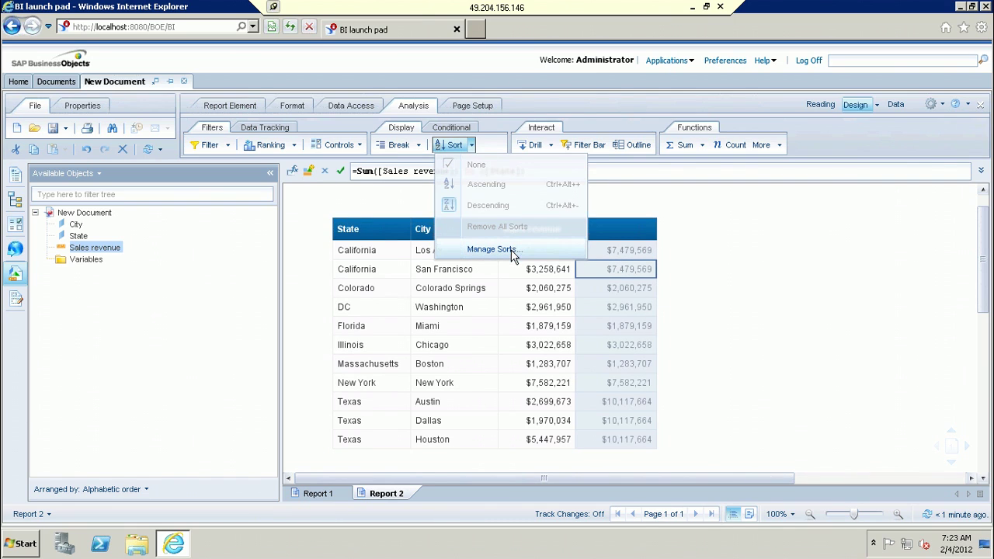
pyautogui.click(779, 282)
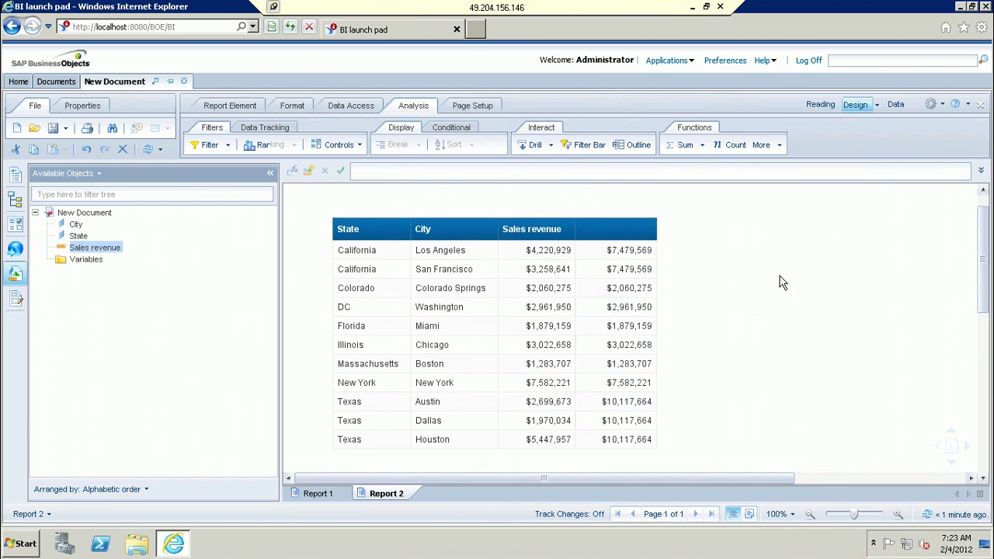
pyautogui.click(625, 278)
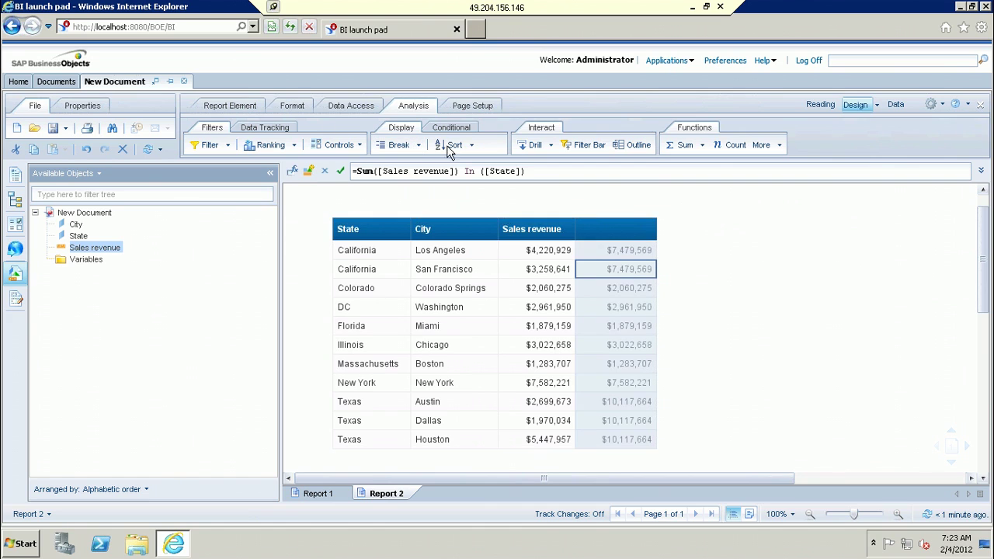
pyautogui.click(470, 145)
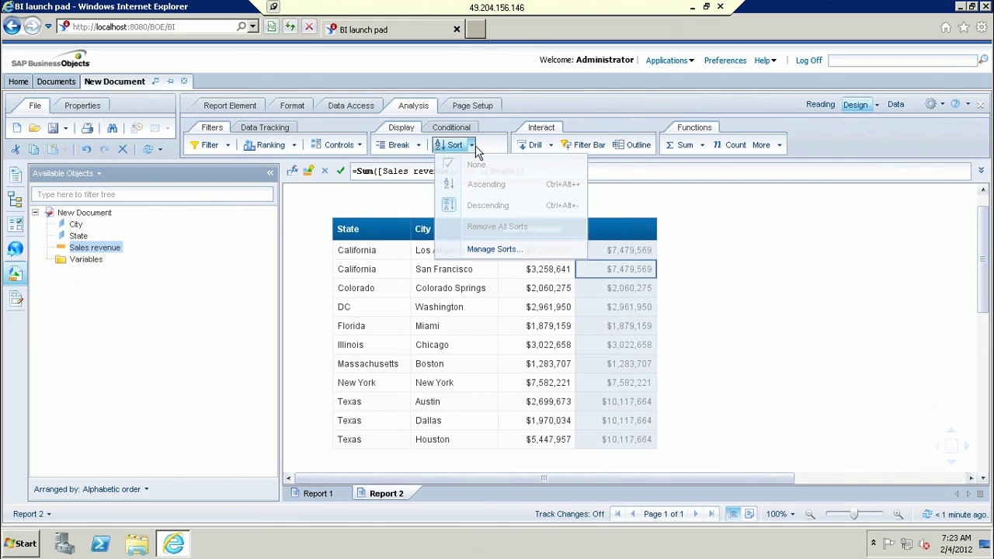
pyautogui.click(737, 213)
# Create a variable named V_State_Sales from the state sum column's formula
pyautogui.click(622, 277)
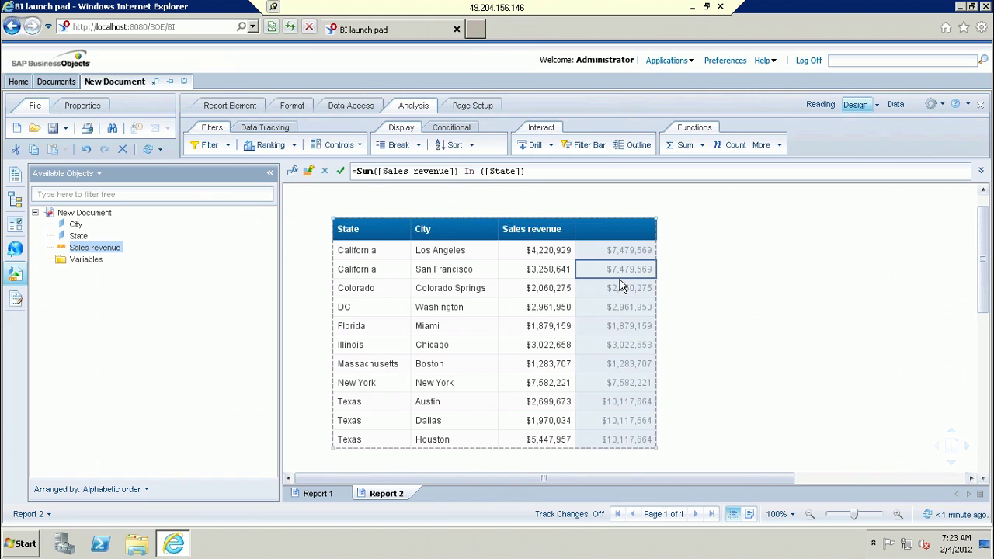
pyautogui.click(308, 170)
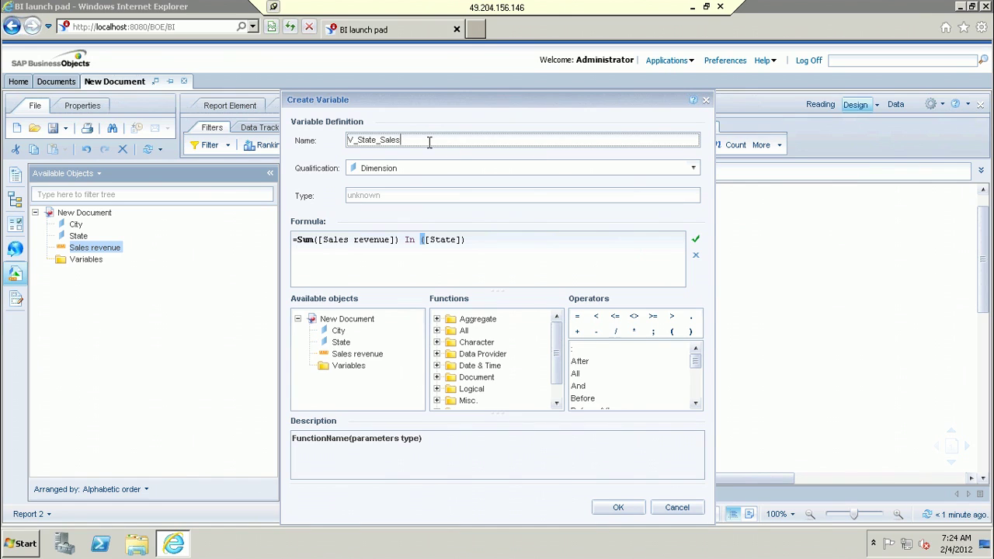
pyautogui.click(617, 516)
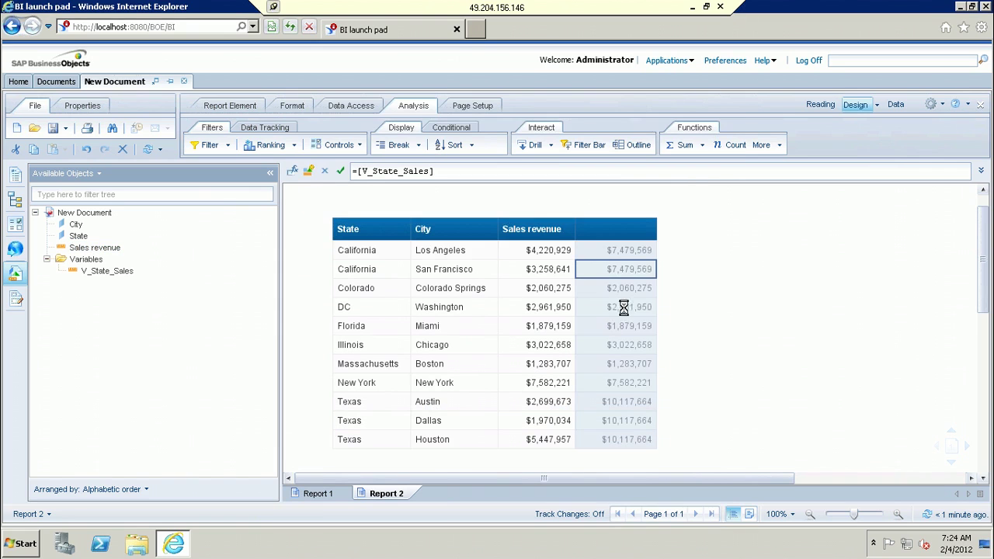
# Check the sort options offered for the column based on the V_State_Sales variable
pyautogui.click(636, 288)
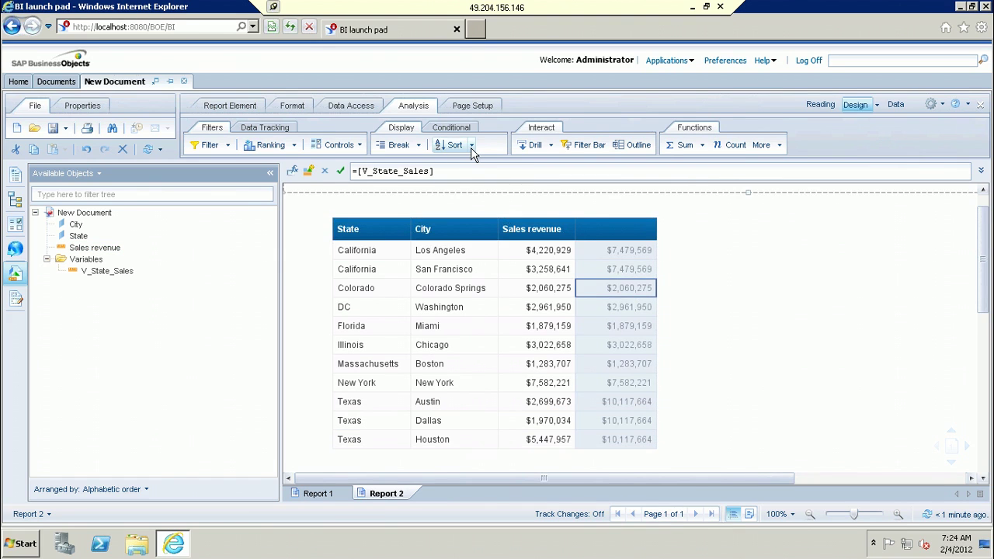
pyautogui.click(471, 147)
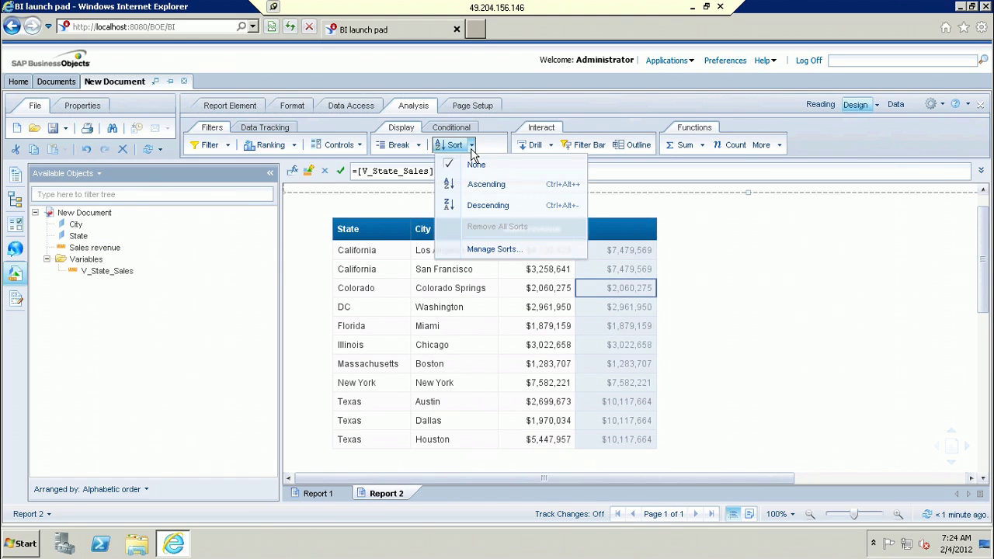
pyautogui.click(716, 304)
pyautogui.click(635, 292)
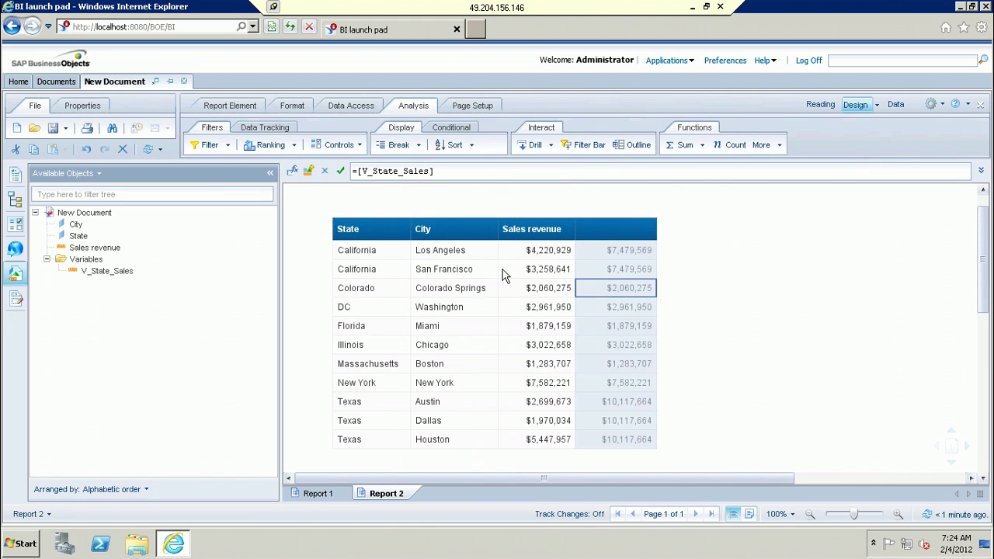
pyautogui.click(635, 288)
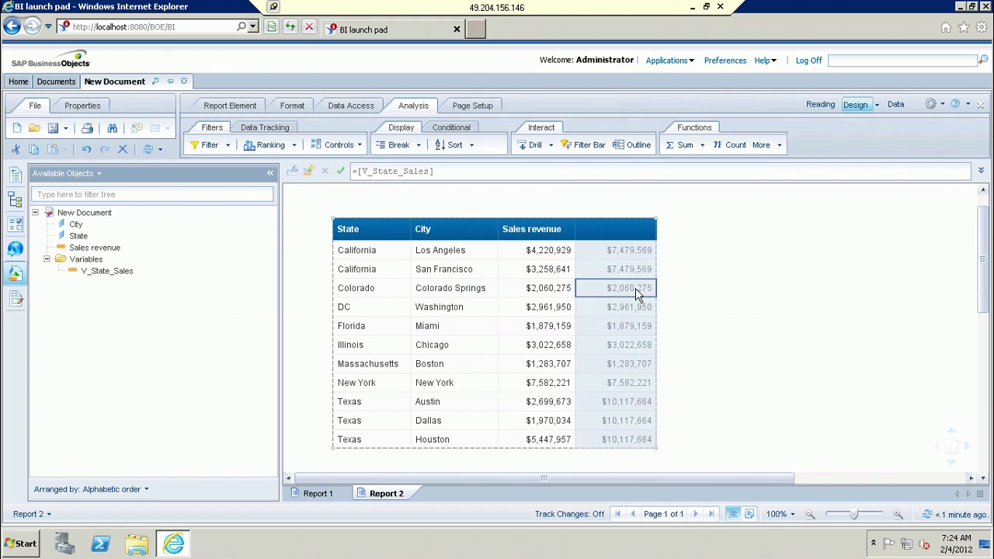
pyautogui.click(471, 146)
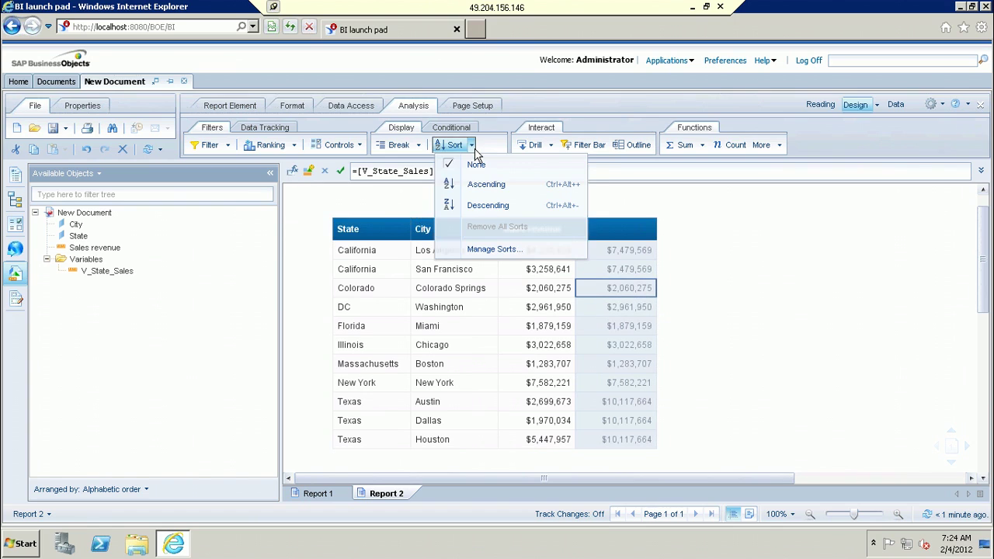
pyautogui.click(770, 334)
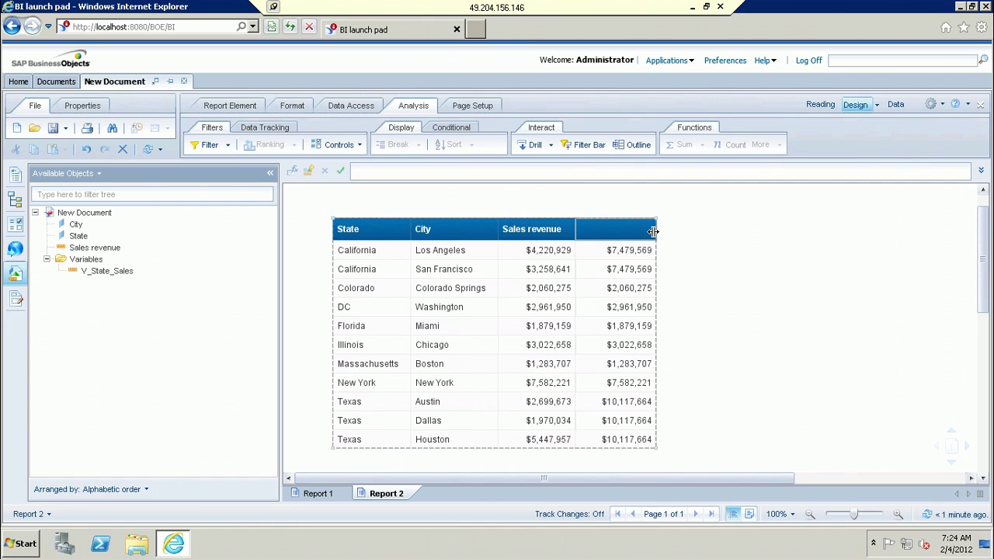
# Sort the table by the V_State_Sales column in descending order
pyautogui.click(631, 289)
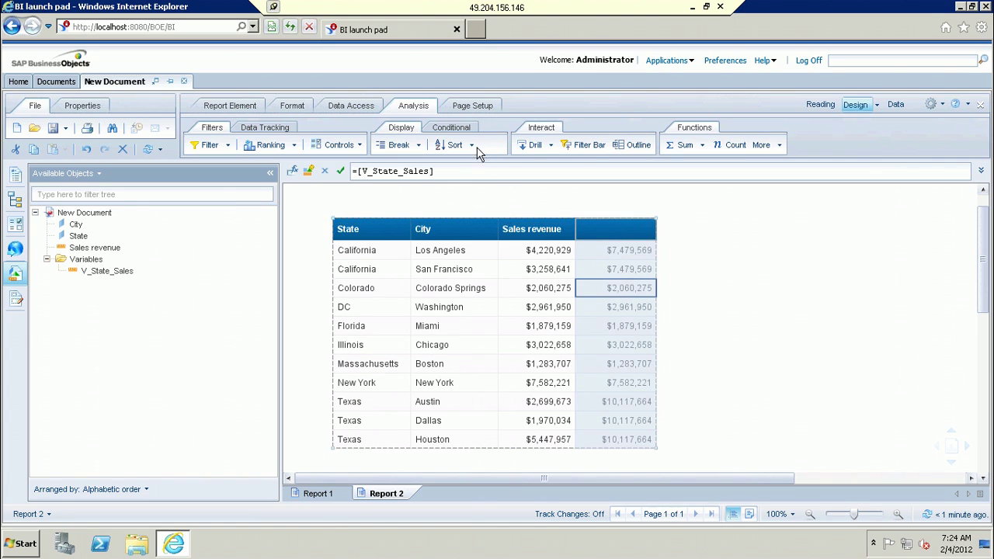
pyautogui.click(471, 146)
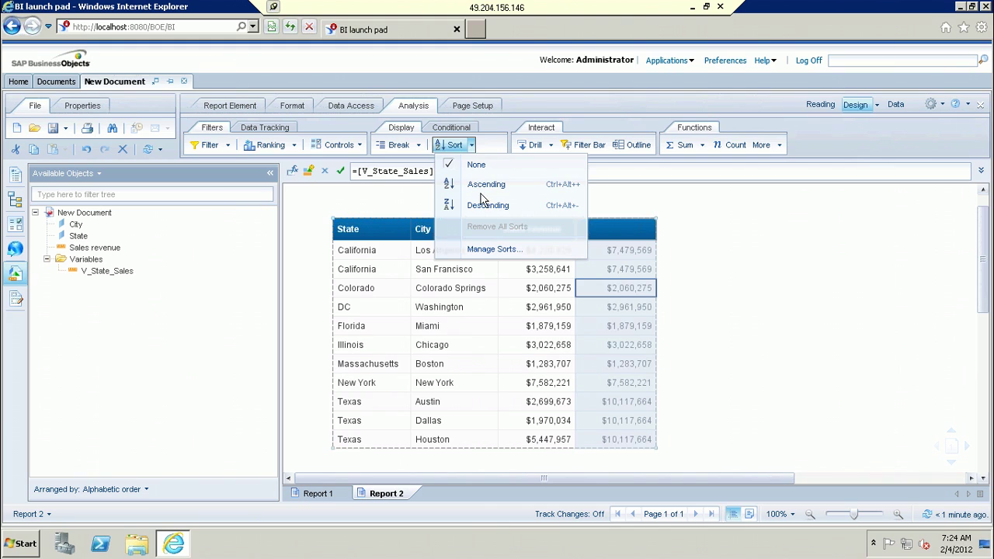
pyautogui.click(480, 206)
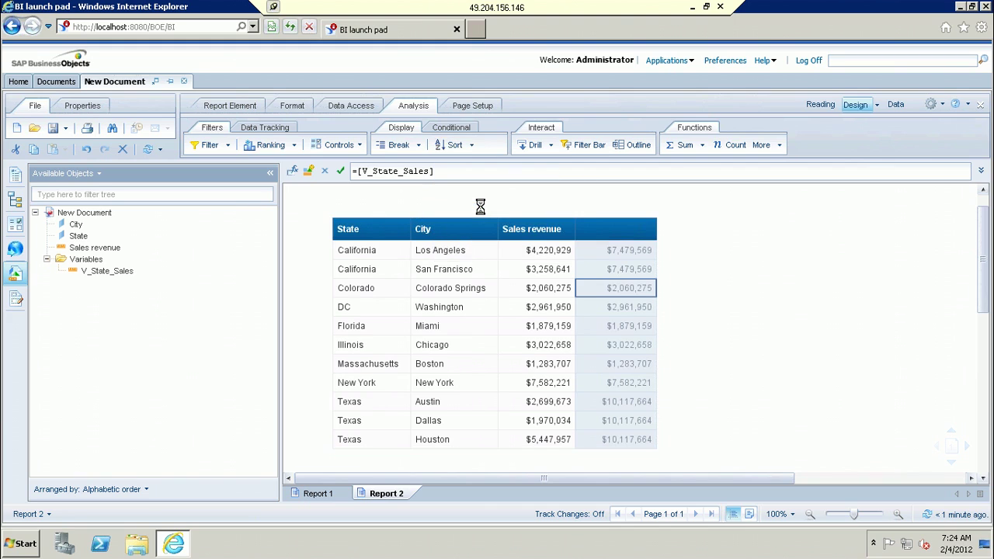
pyautogui.click(806, 304)
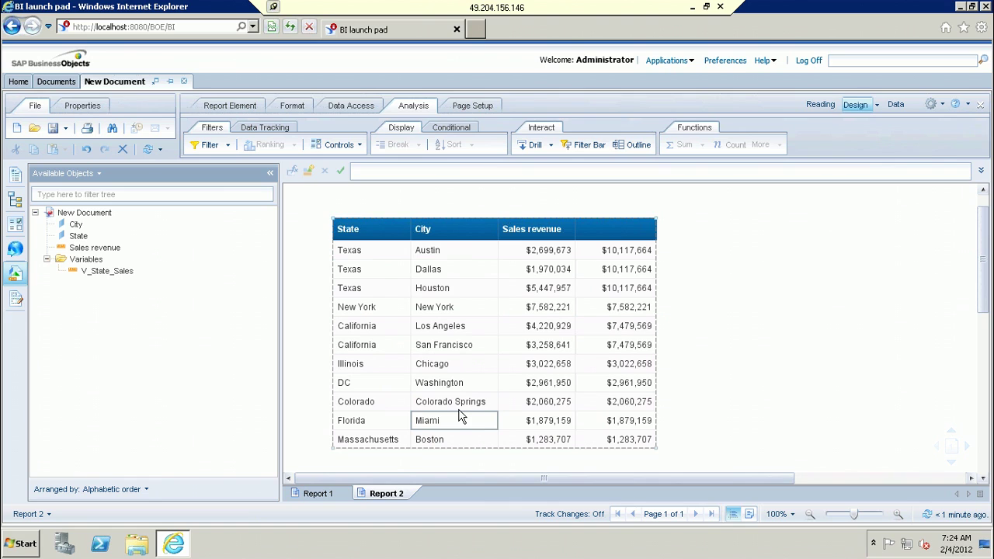
# Add a break on the State column
pyautogui.click(391, 313)
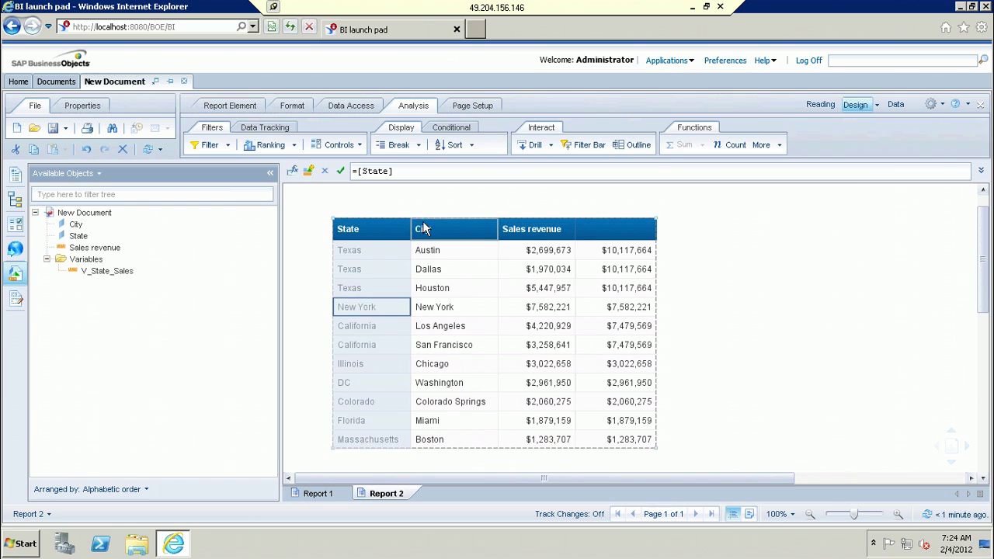
pyautogui.click(417, 148)
pyautogui.click(414, 164)
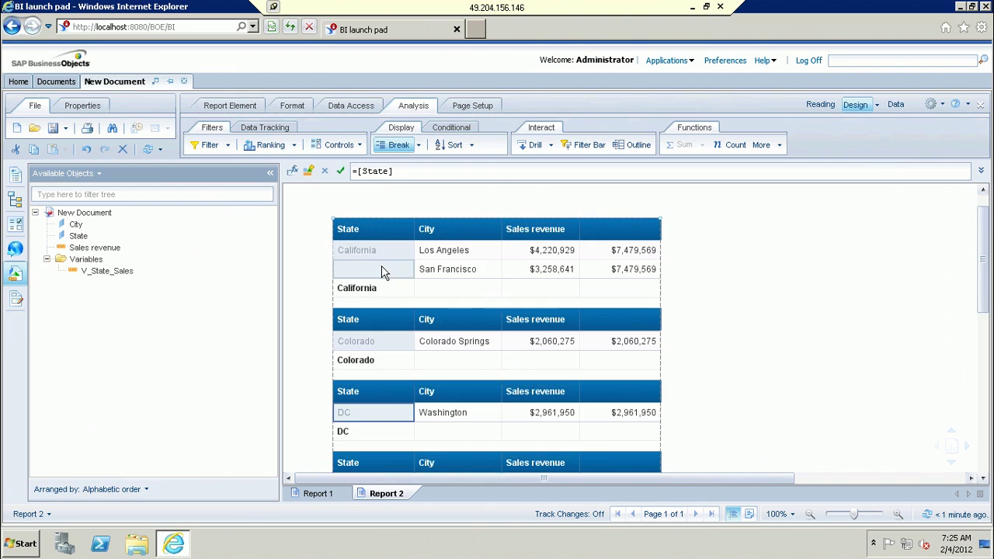
# Add a Sum calculation to the Sales revenue column for each state section
pyautogui.click(381, 266)
pyautogui.moveTo(980, 283)
pyautogui.mouseDown()
pyautogui.moveTo(983, 313)
pyautogui.moveTo(980, 265)
pyautogui.mouseUp()
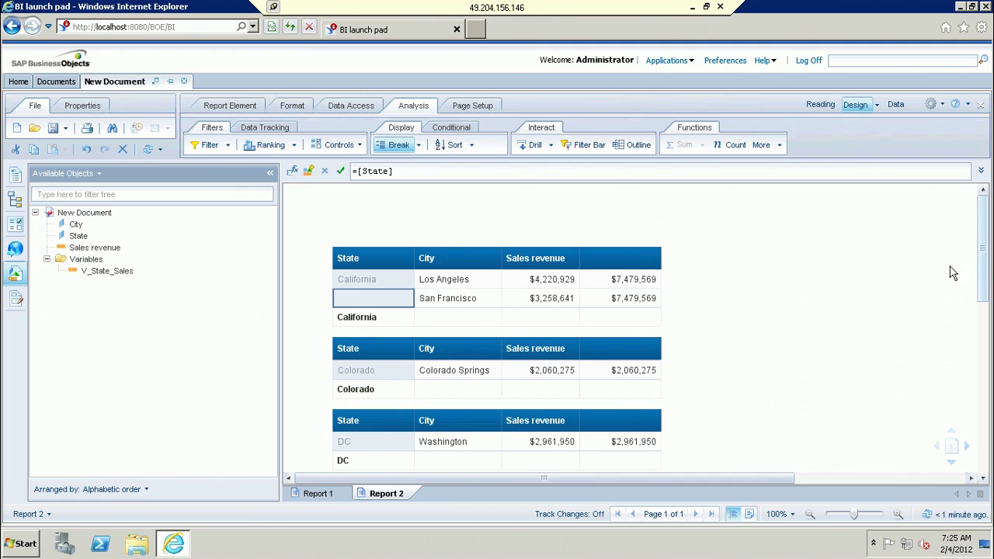
pyautogui.click(555, 279)
pyautogui.click(554, 298)
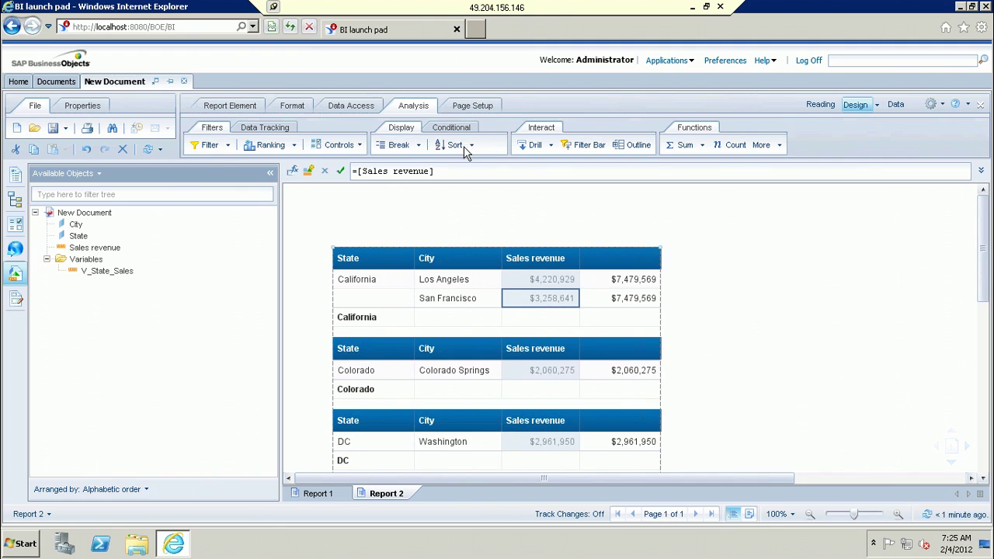
pyautogui.click(700, 147)
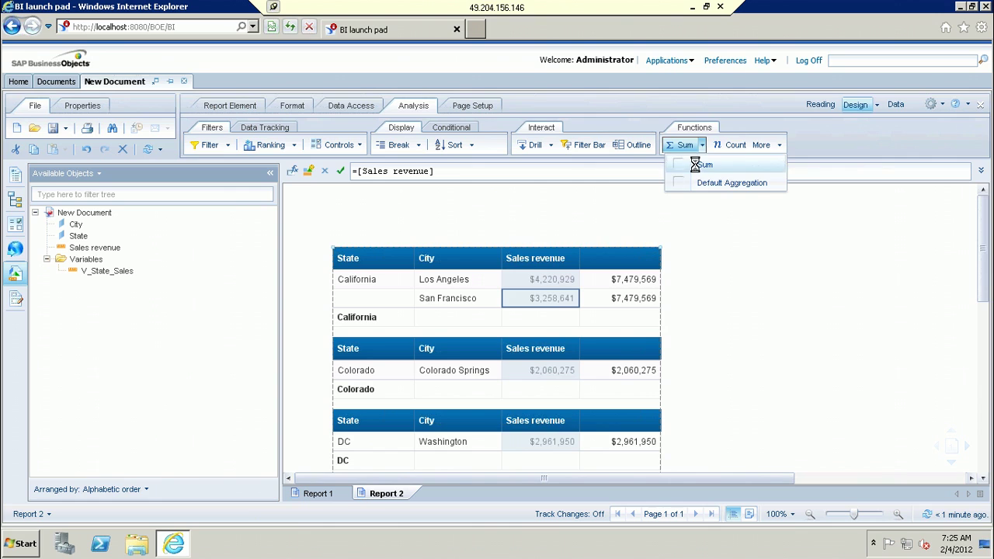
pyautogui.click(700, 161)
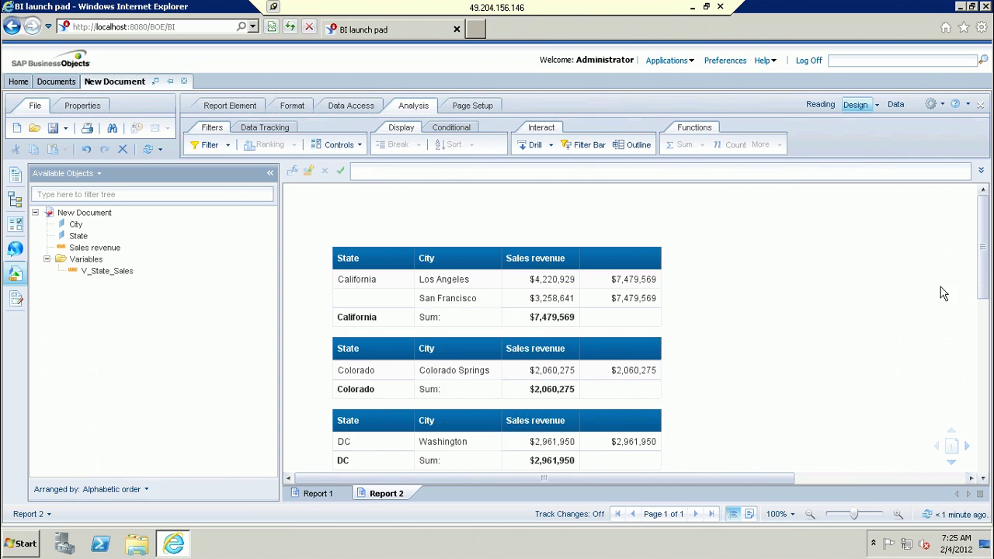
# Turn off Apply Sort for the State break in the break settings
pyautogui.moveTo(984, 282); pyautogui.dragTo(983, 458)
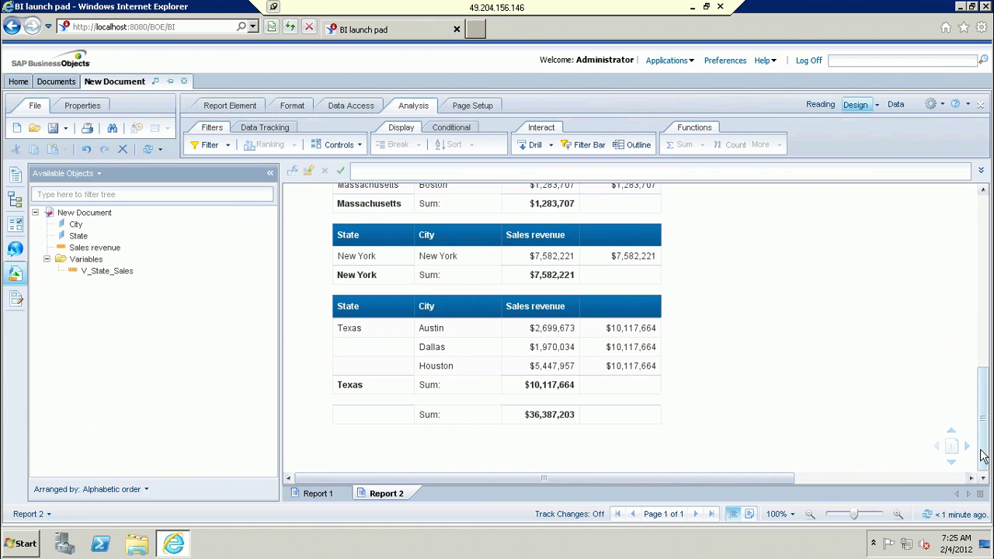
pyautogui.moveTo(983, 457); pyautogui.dragTo(983, 243)
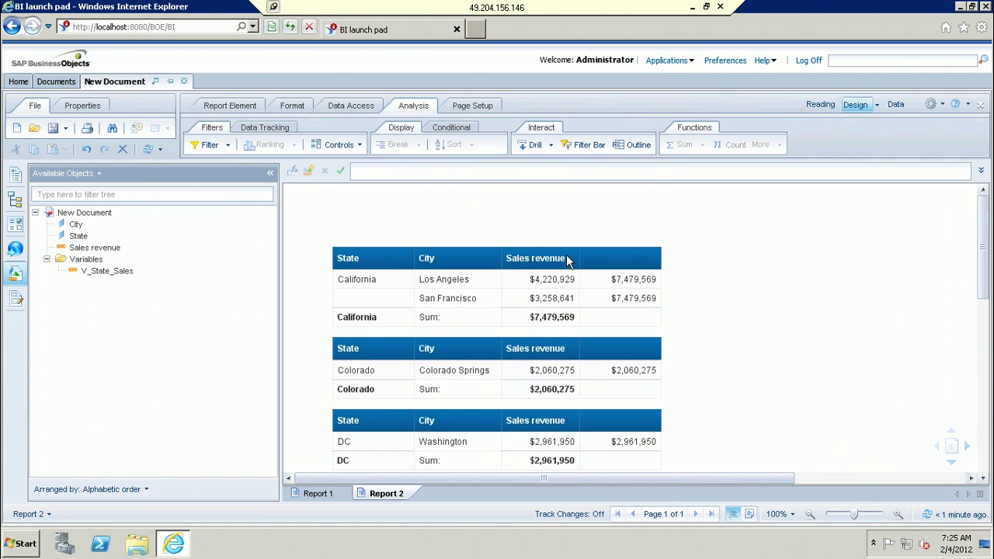
pyautogui.click(388, 300)
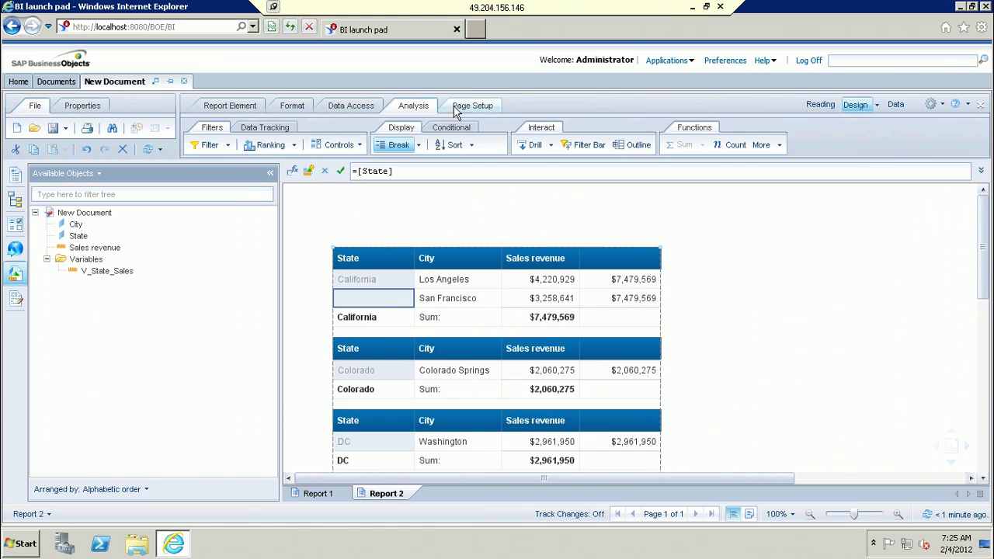
pyautogui.click(418, 145)
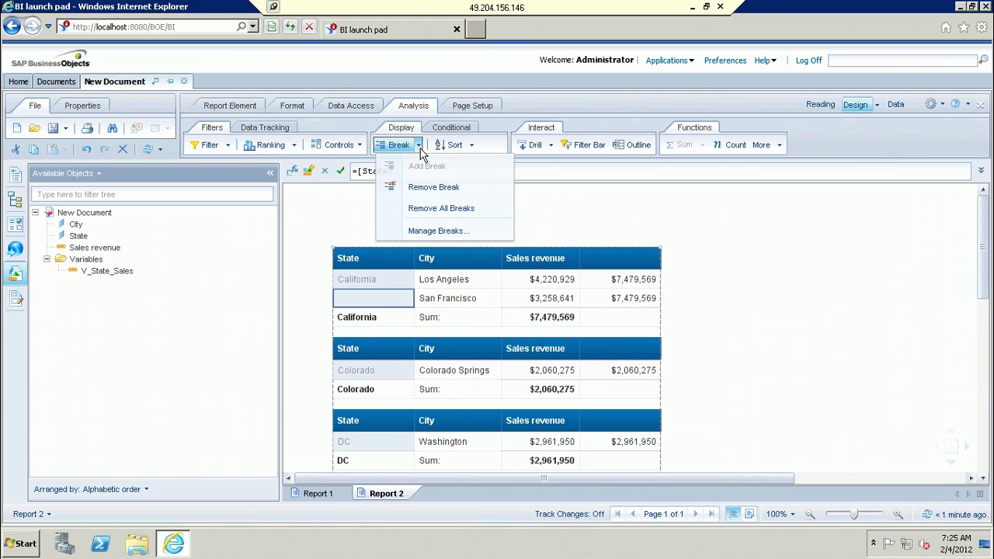
pyautogui.click(429, 236)
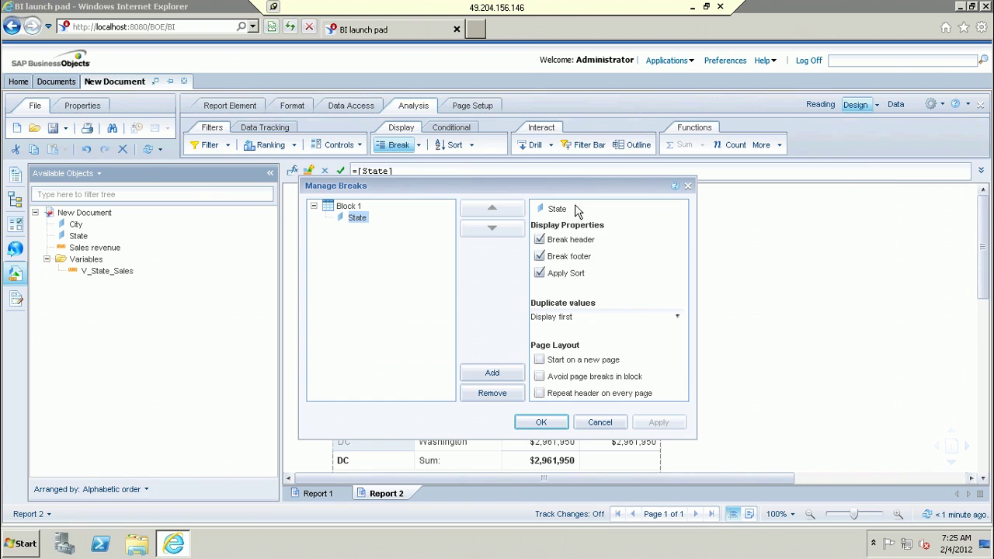
pyautogui.click(540, 273)
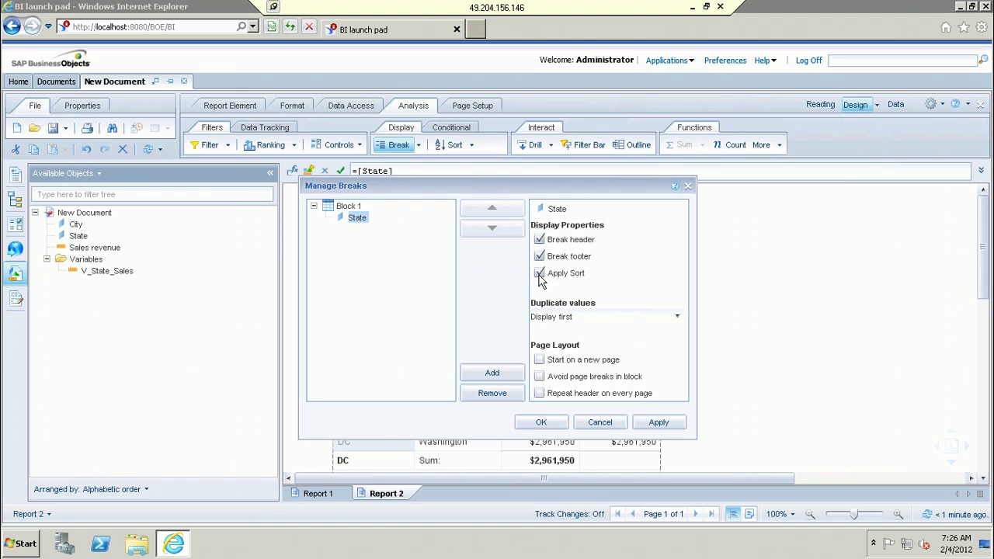
pyautogui.click(540, 273)
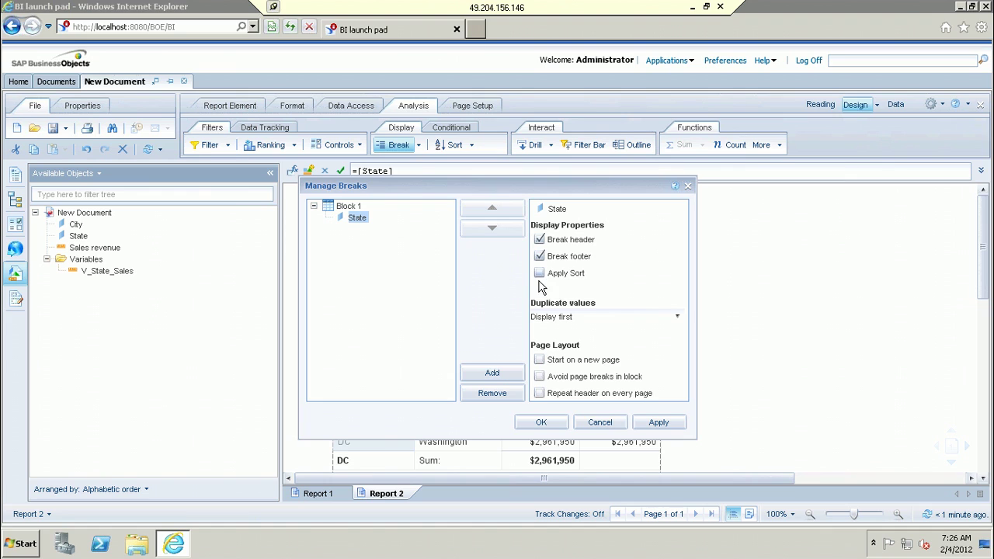
pyautogui.click(541, 423)
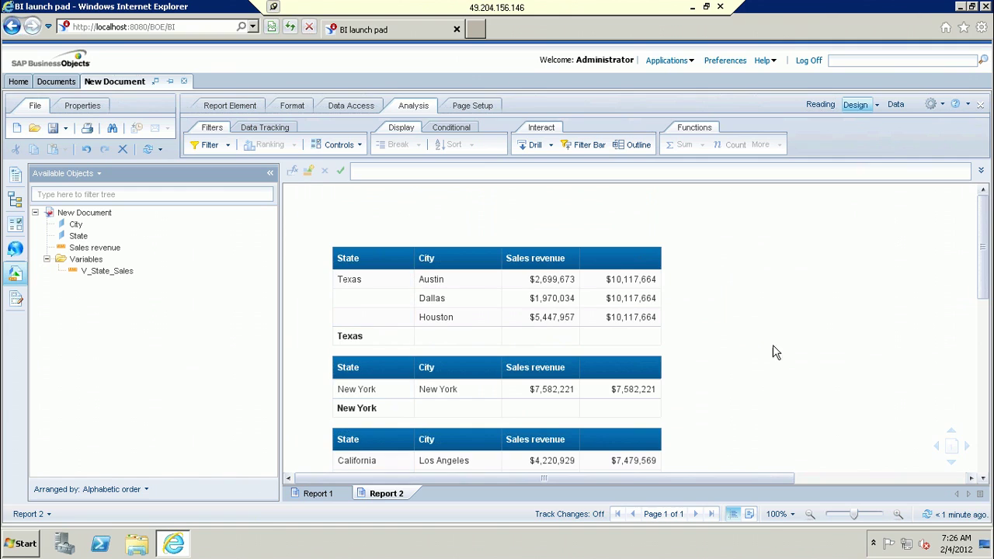
# Remove the existing Sum from the Sales revenue column and apply it again for each state section
pyautogui.click(559, 319)
pyautogui.click(517, 262)
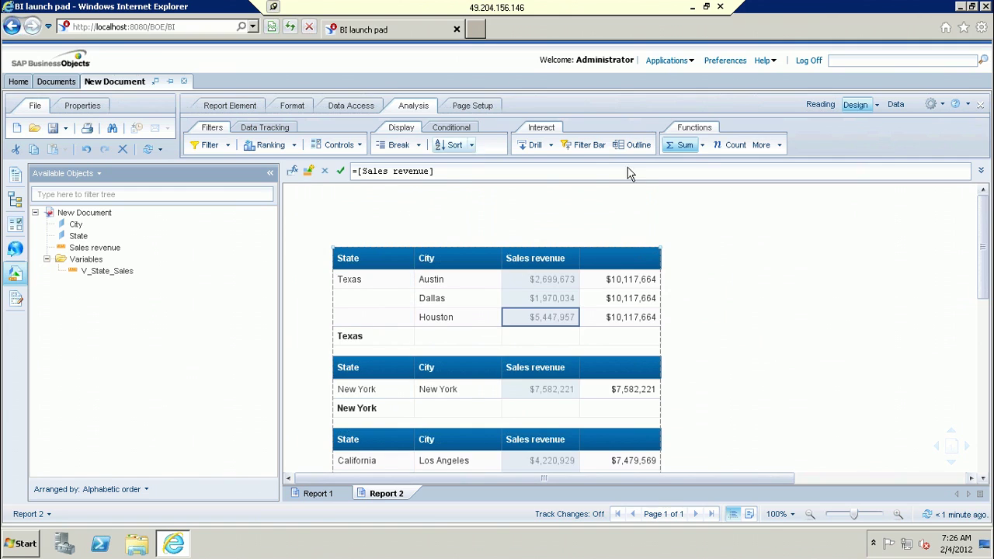
pyautogui.click(702, 145)
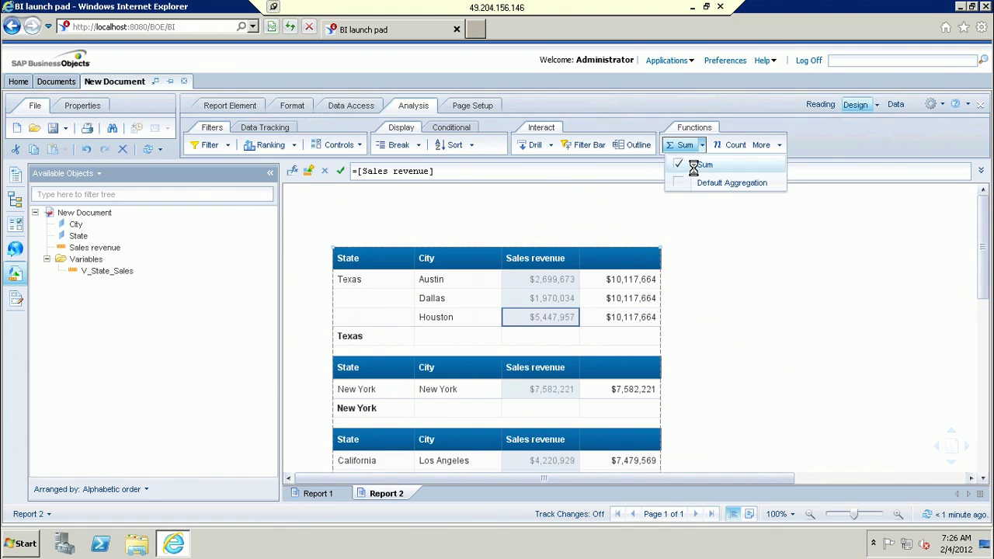
pyautogui.click(696, 165)
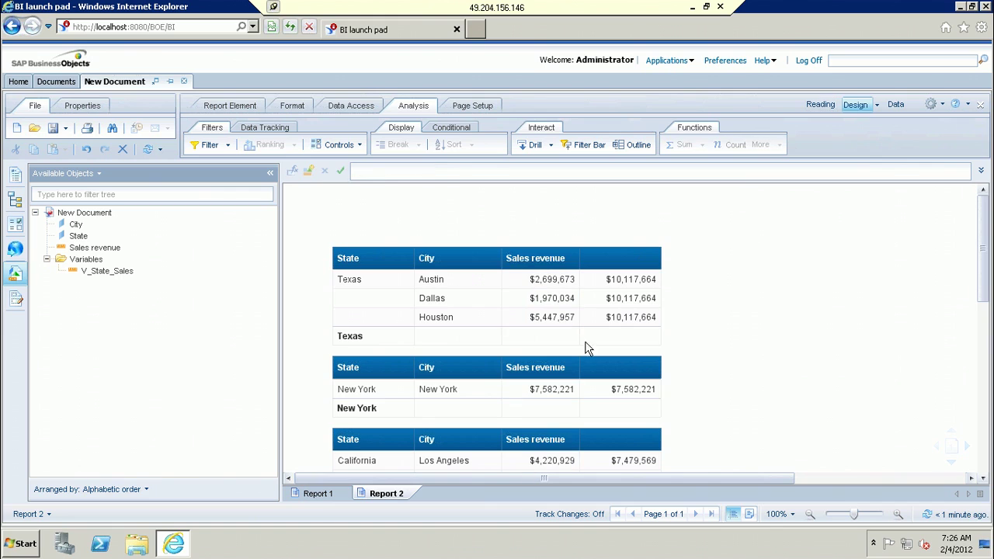
pyautogui.click(565, 324)
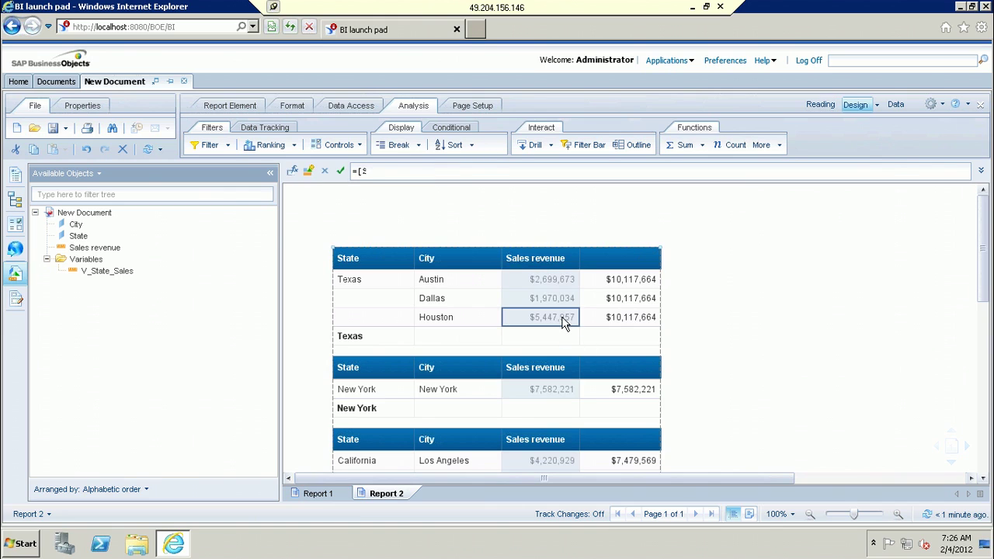
pyautogui.click(702, 145)
pyautogui.click(688, 165)
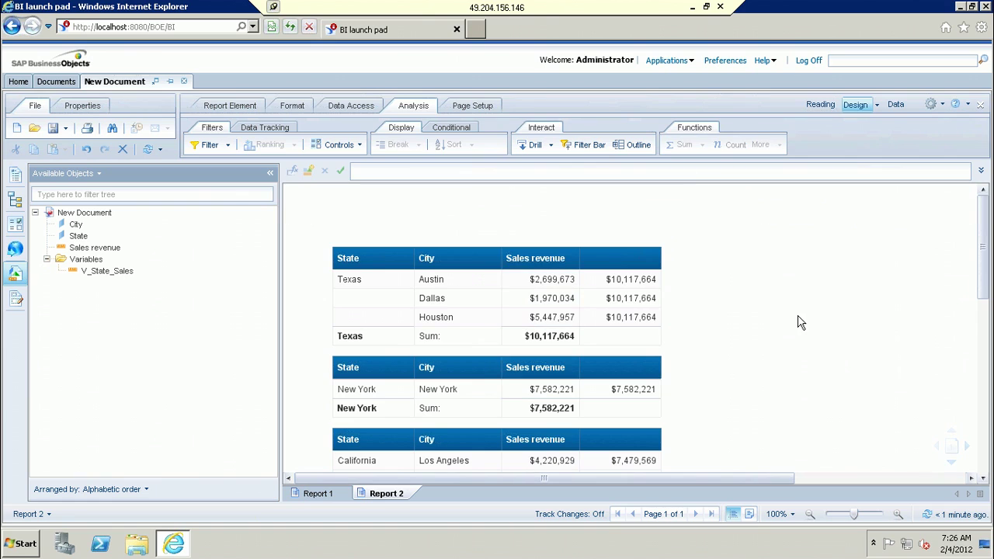
# Clear the "Sum:" label from the City cell in the break footer and validate the change
pyautogui.click(479, 336)
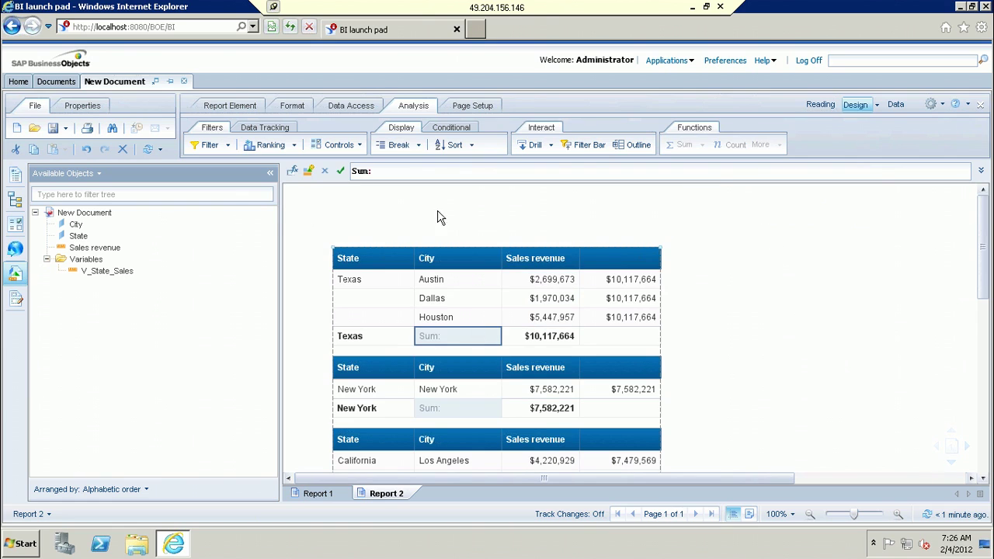
pyautogui.click(423, 174)
pyautogui.press('BackSpace')
pyautogui.press('BackSpace')
pyautogui.press('BackSpace')
pyautogui.press('BackSpace')
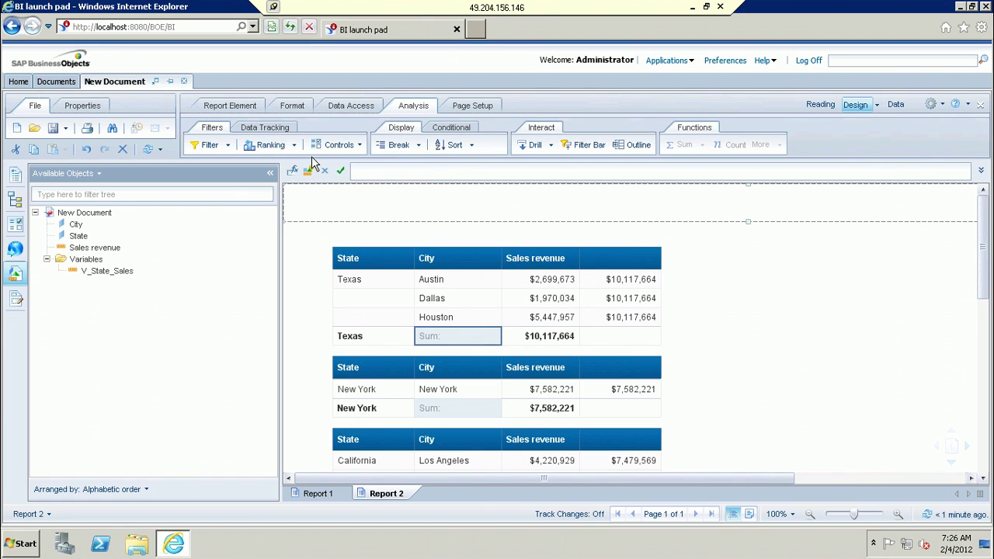
pyautogui.click(380, 340)
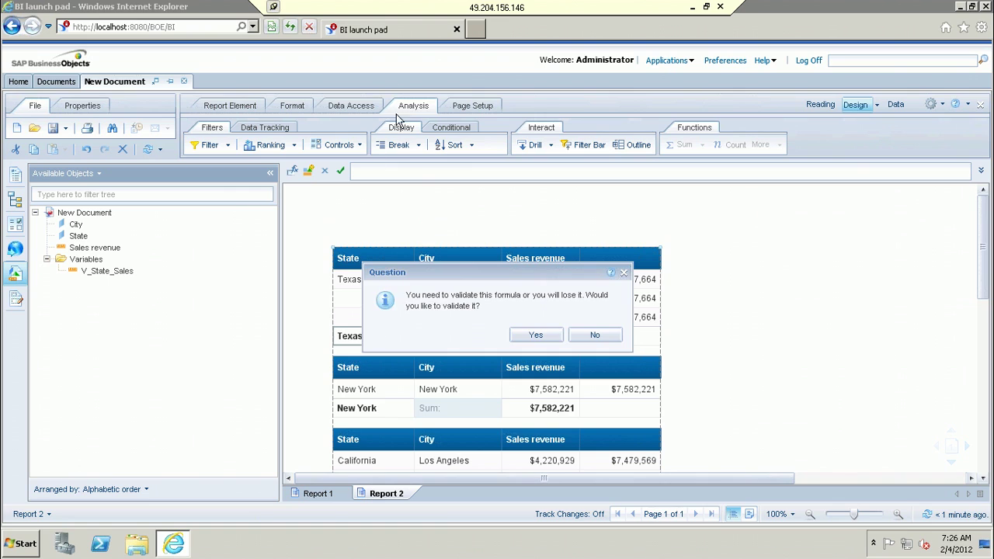
pyautogui.click(544, 334)
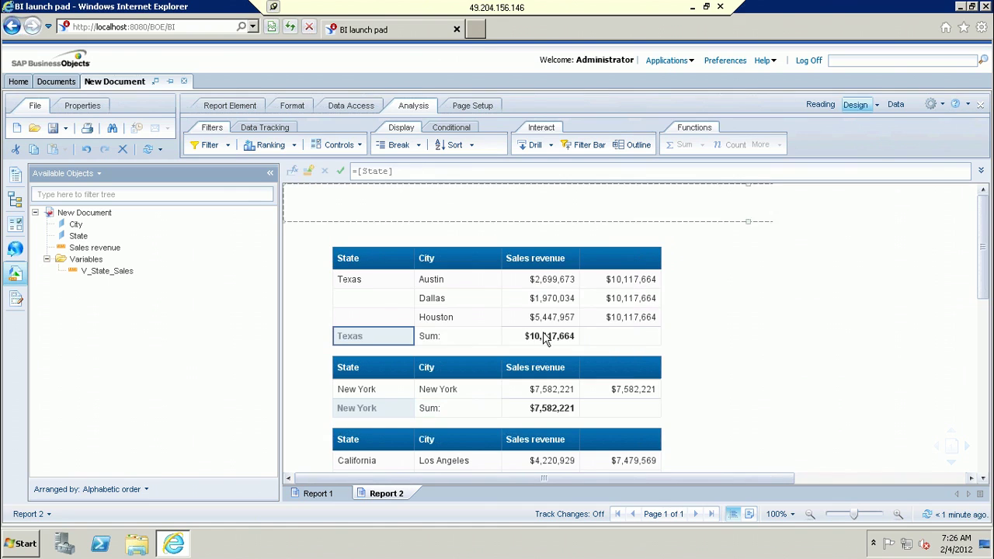
# Replace the state name in the break footer with the text "Total"
pyautogui.moveTo(429, 172); pyautogui.dragTo(345, 174)
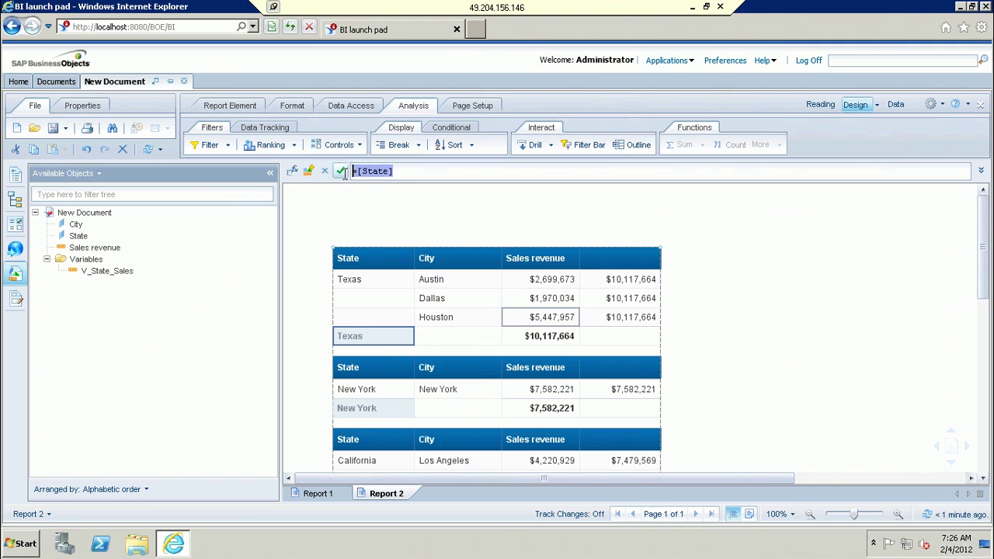
pyautogui.write('Total')
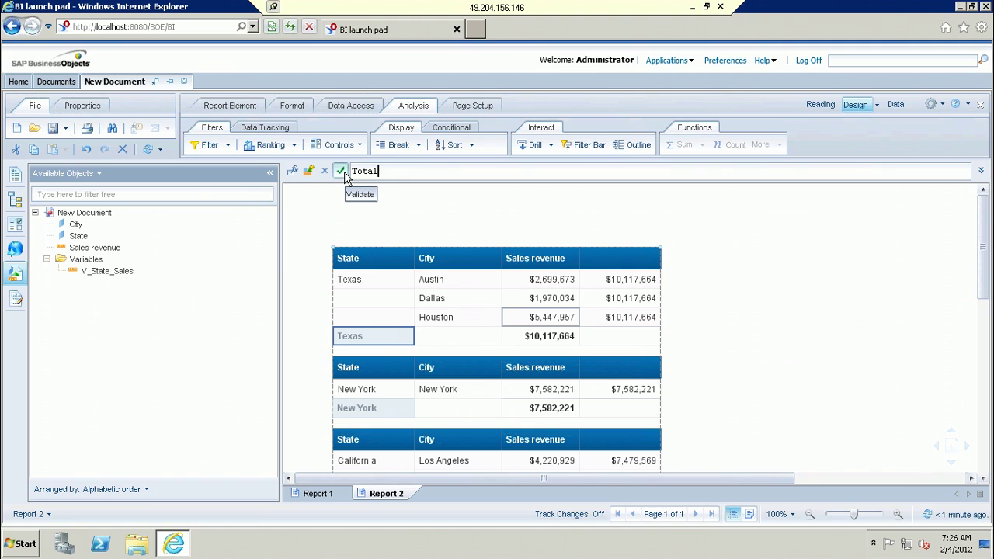
pyautogui.click(342, 172)
pyautogui.click(808, 357)
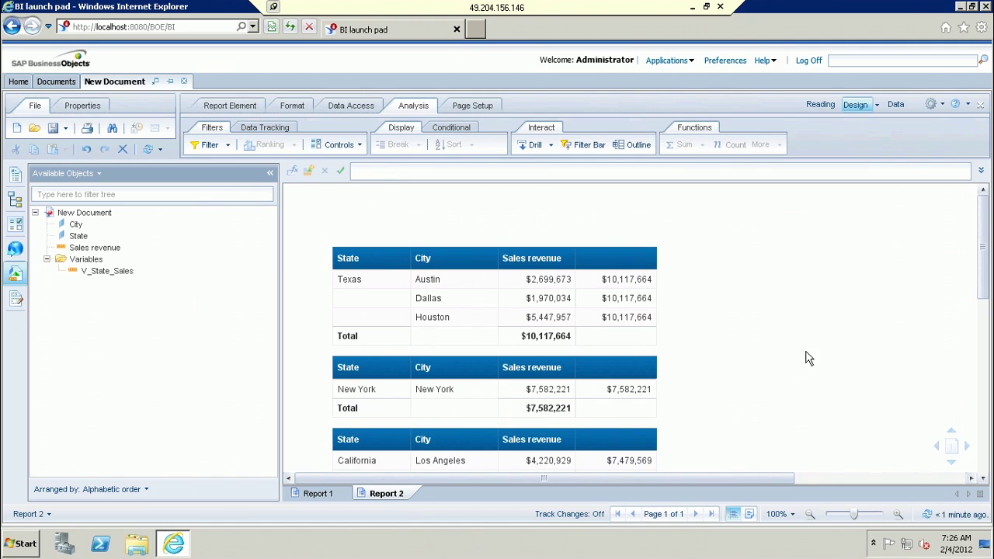
# Remove the blank spacer row between the state sections of the table
pyautogui.click(375, 360)
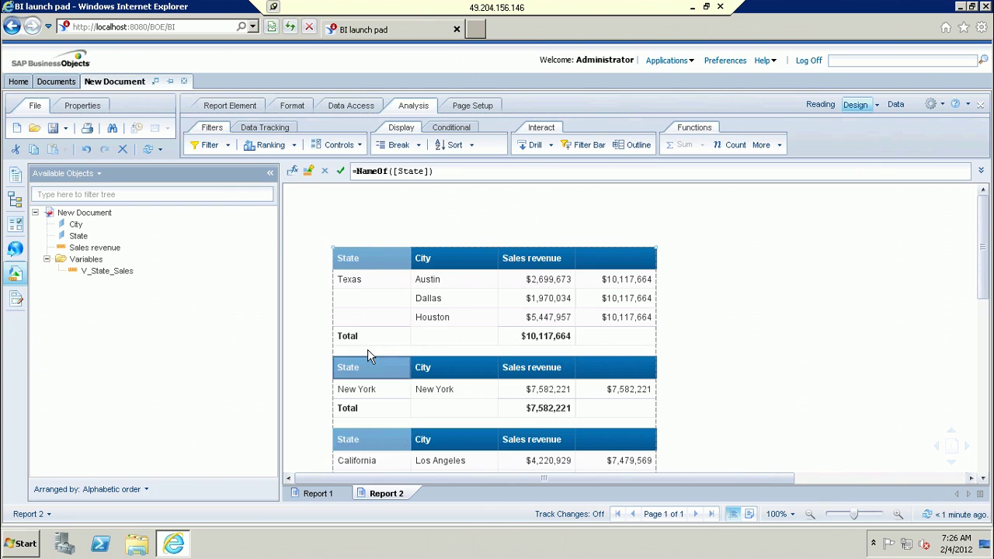
pyautogui.rightClick(369, 355)
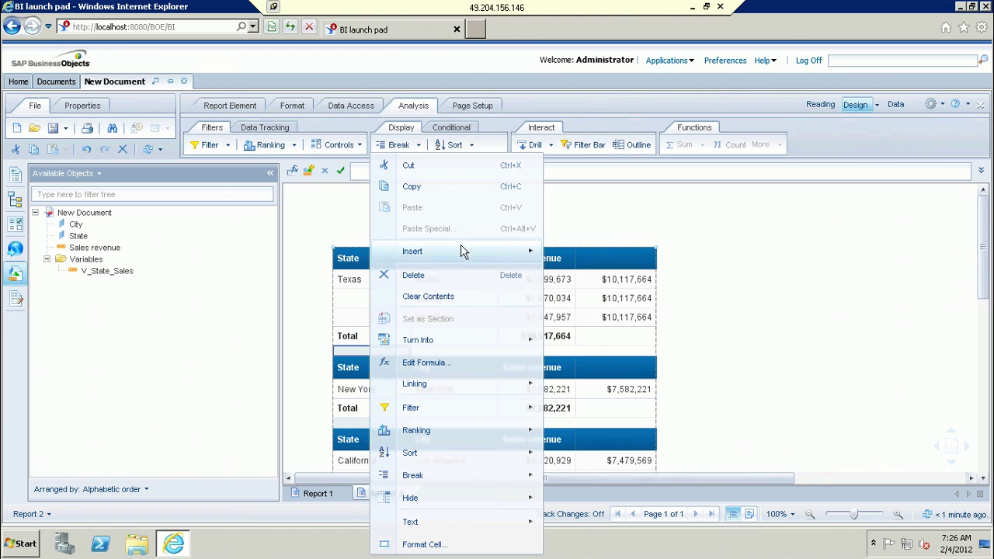
pyautogui.moveTo(458, 258)
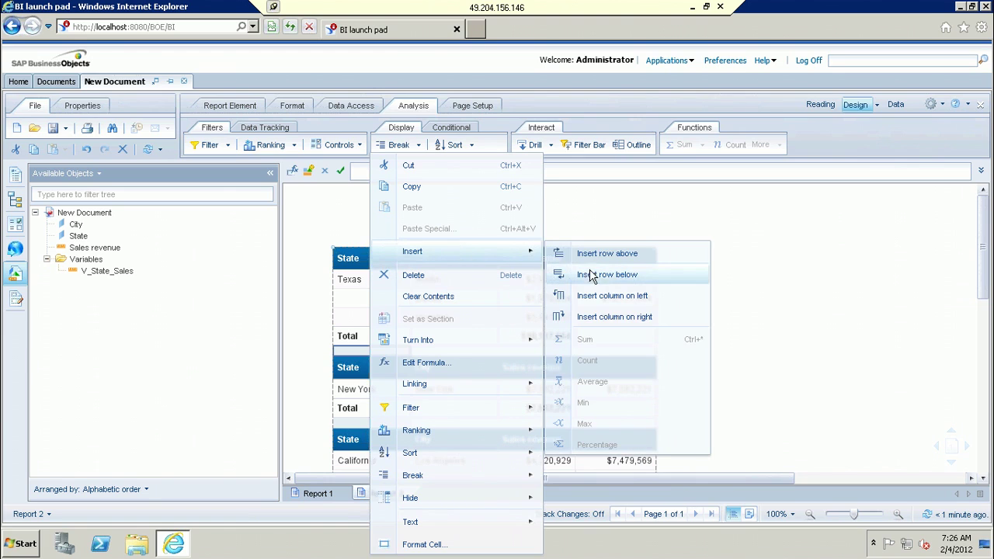
pyautogui.click(463, 285)
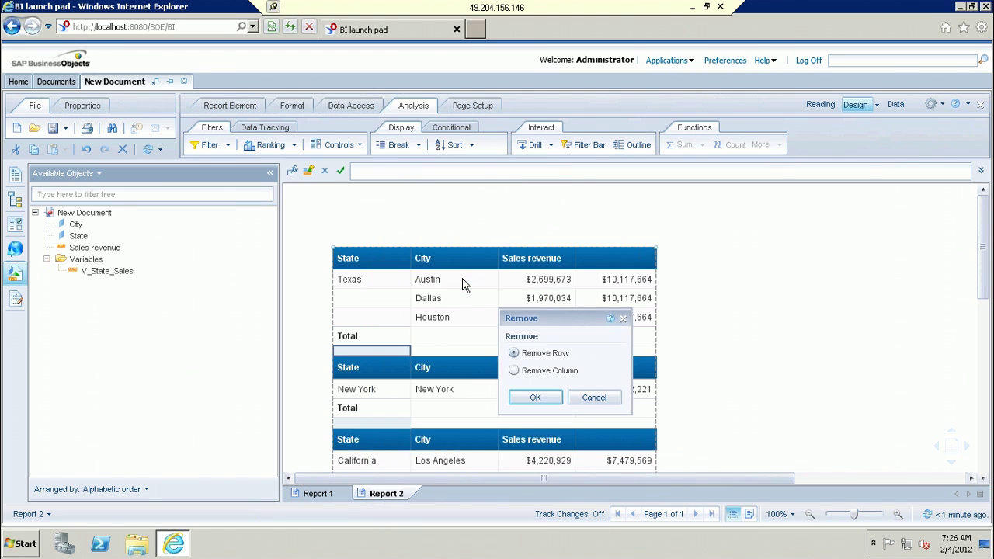
pyautogui.click(528, 404)
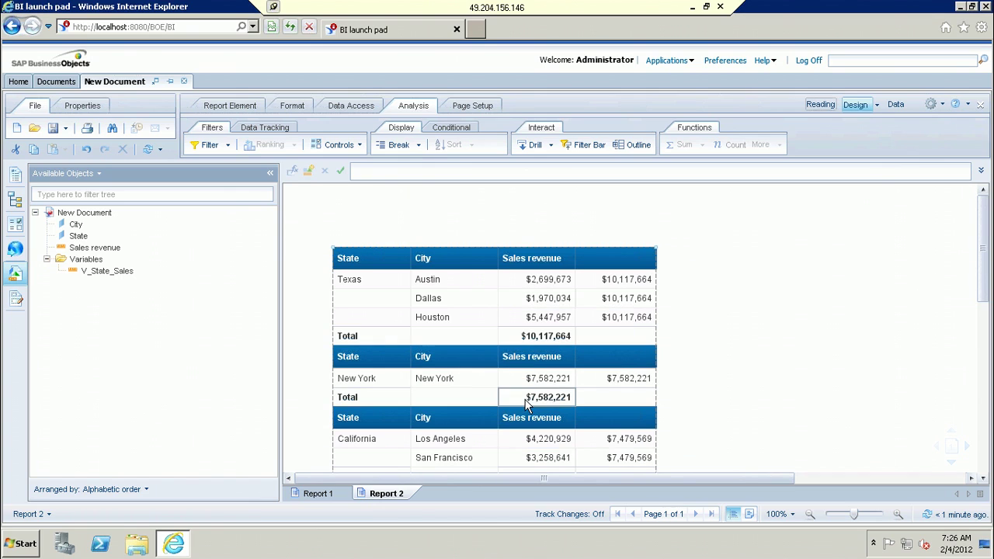
# Try twice to delete the repeated header row above the New York section, undoing each deletion
pyautogui.rightClick(388, 362)
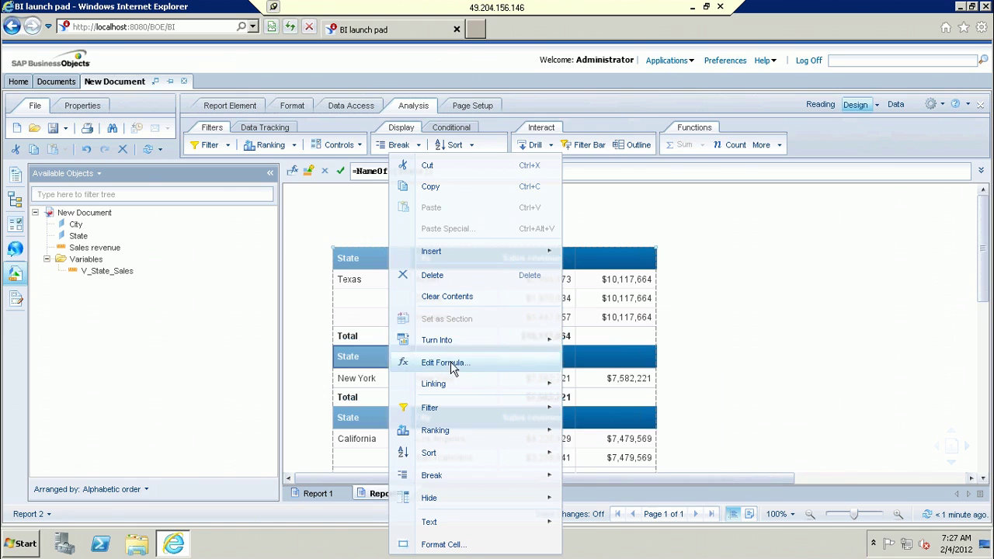
pyautogui.click(458, 275)
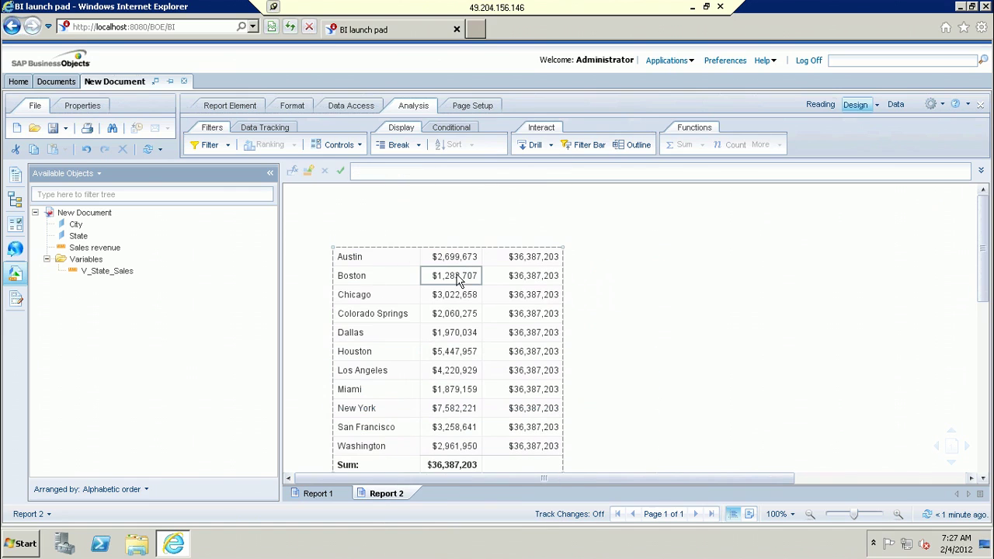
pyautogui.click(87, 149)
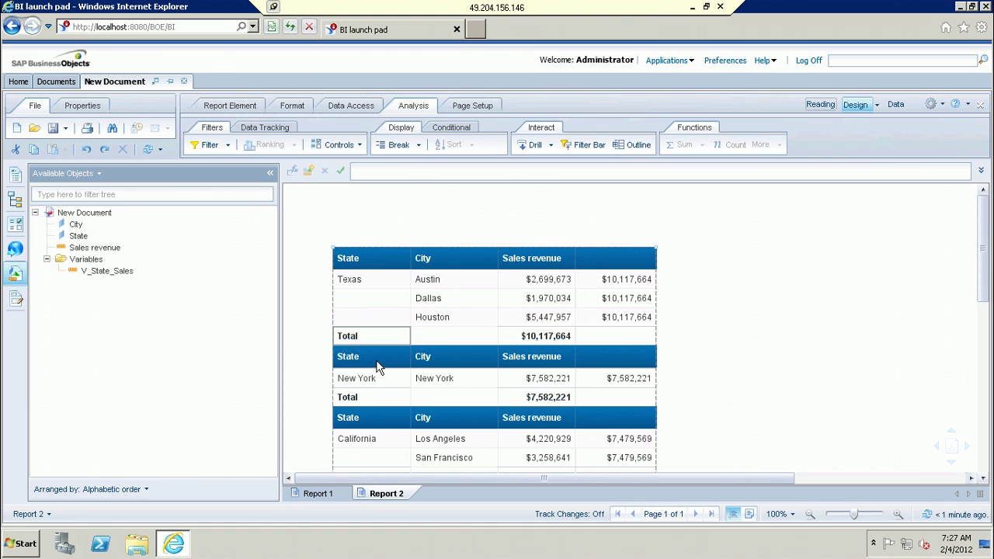
pyautogui.rightClick(378, 365)
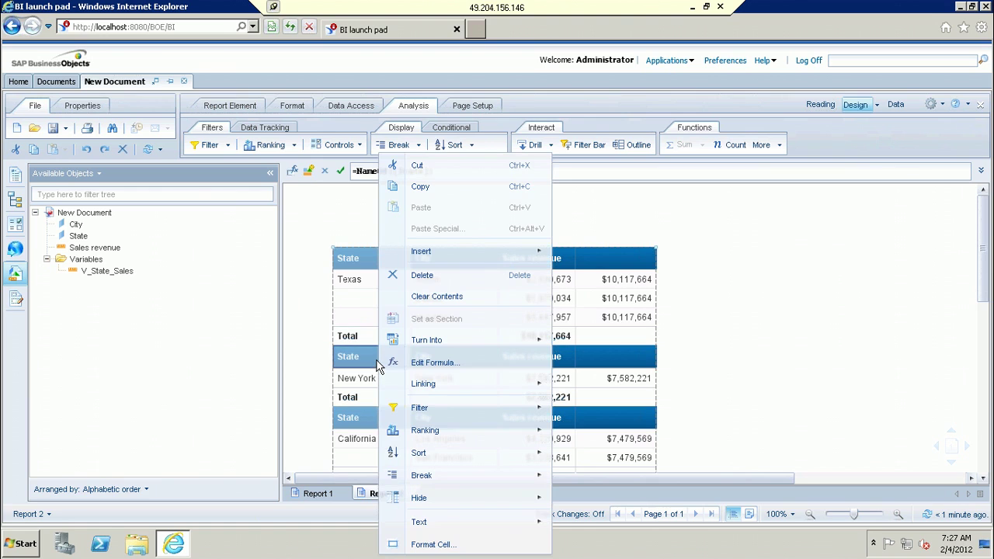
pyautogui.click(450, 277)
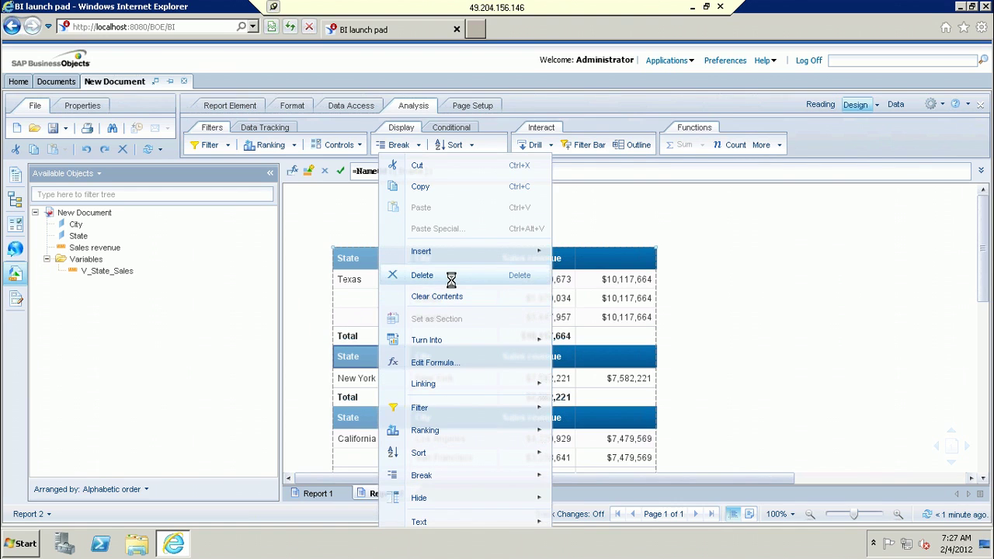
pyautogui.click(86, 149)
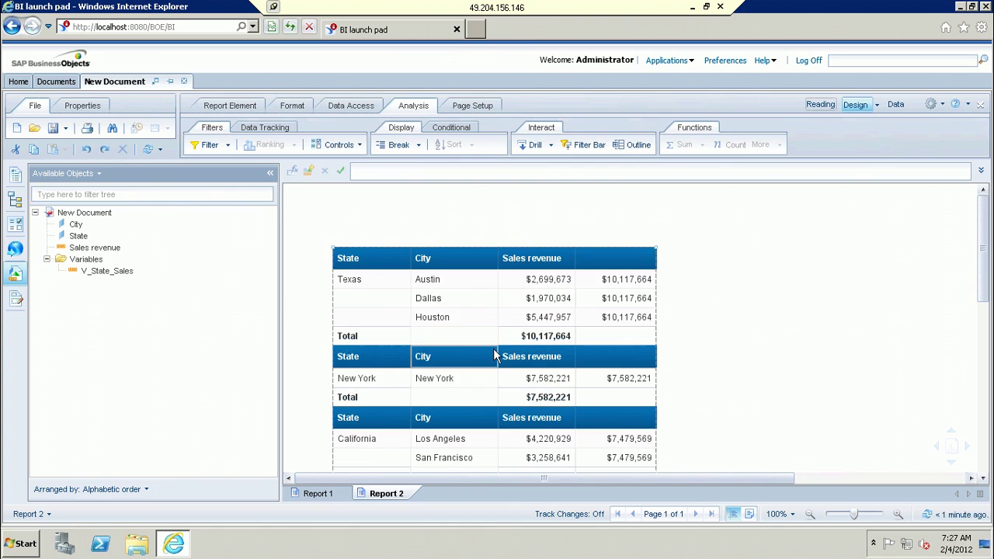
pyautogui.click(825, 377)
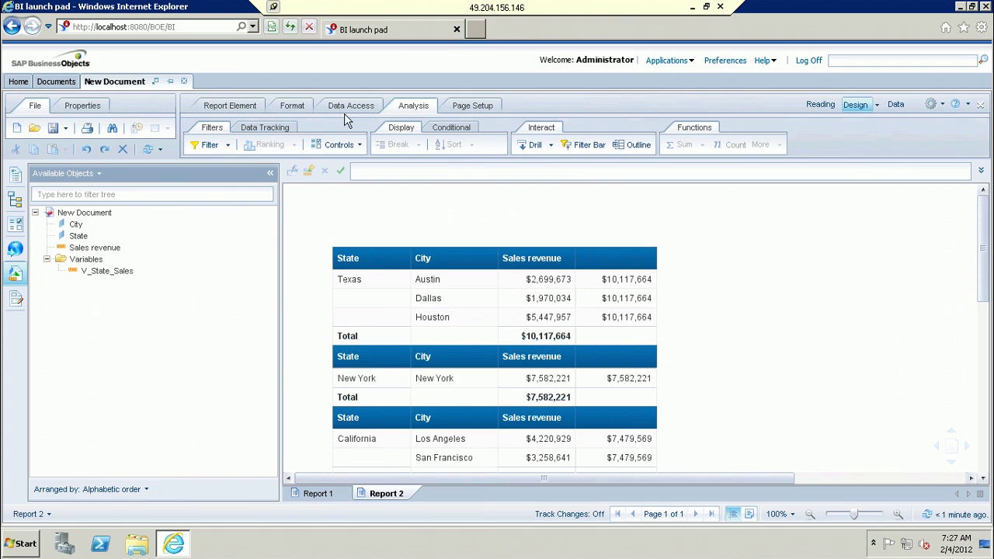
# Turn off the break header for the State break in the break settings
pyautogui.click(373, 355)
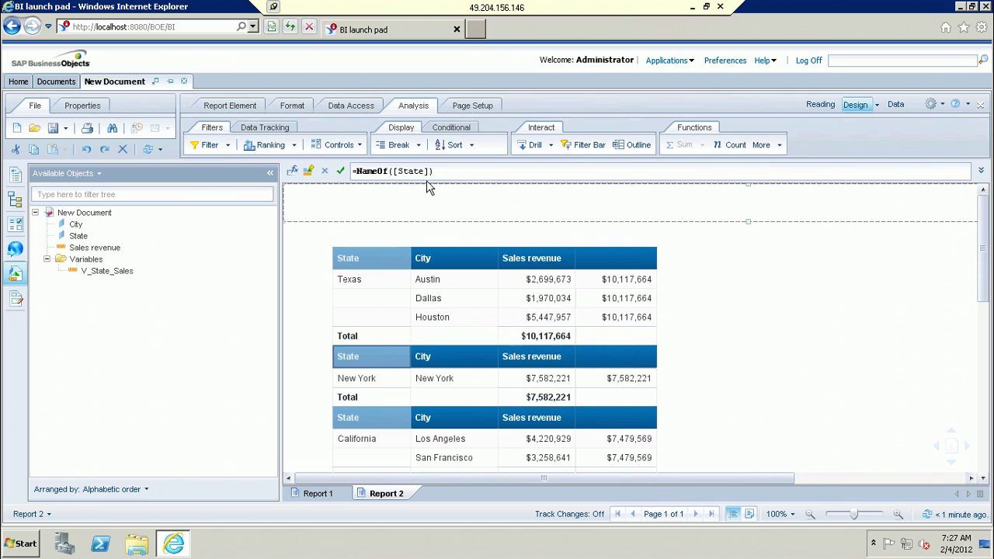
pyautogui.click(418, 146)
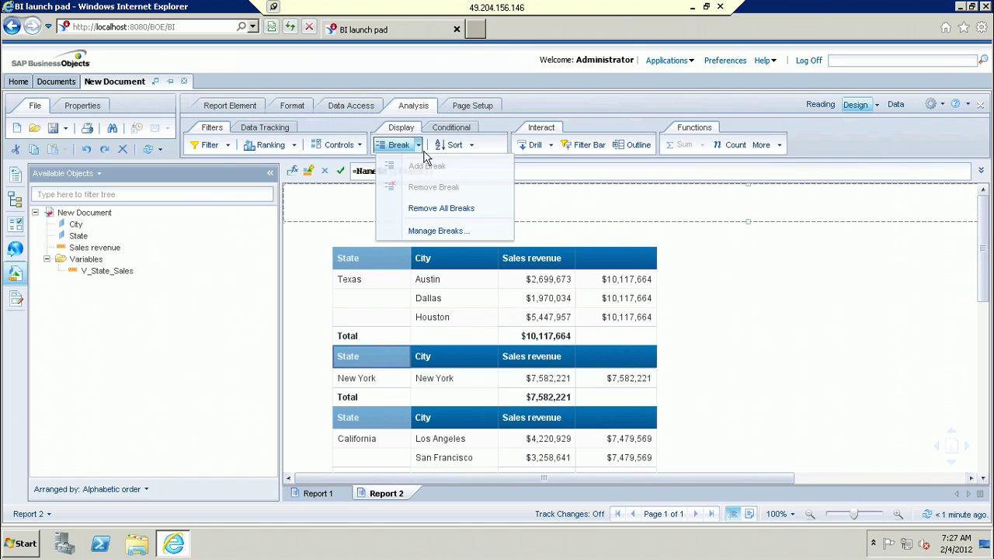
pyautogui.click(438, 230)
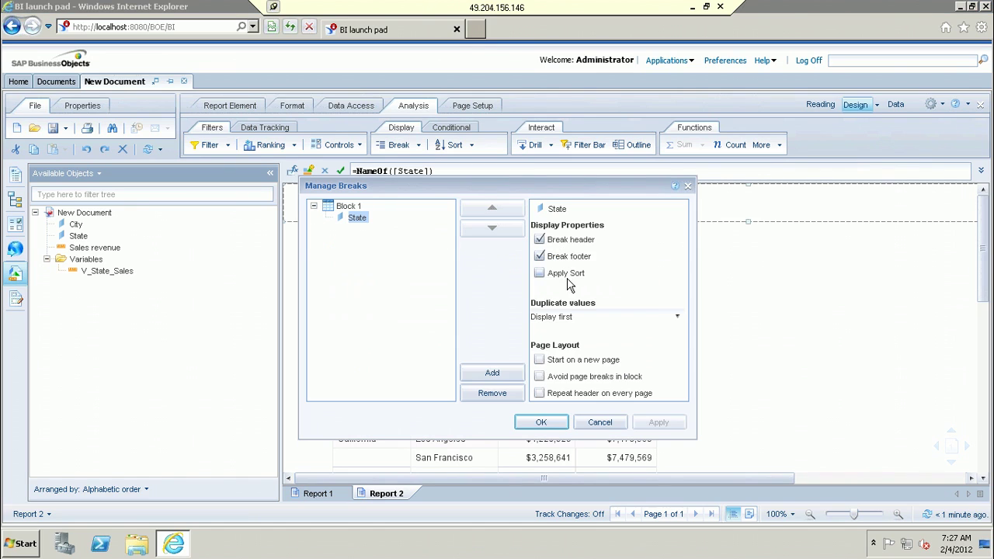
pyautogui.click(542, 240)
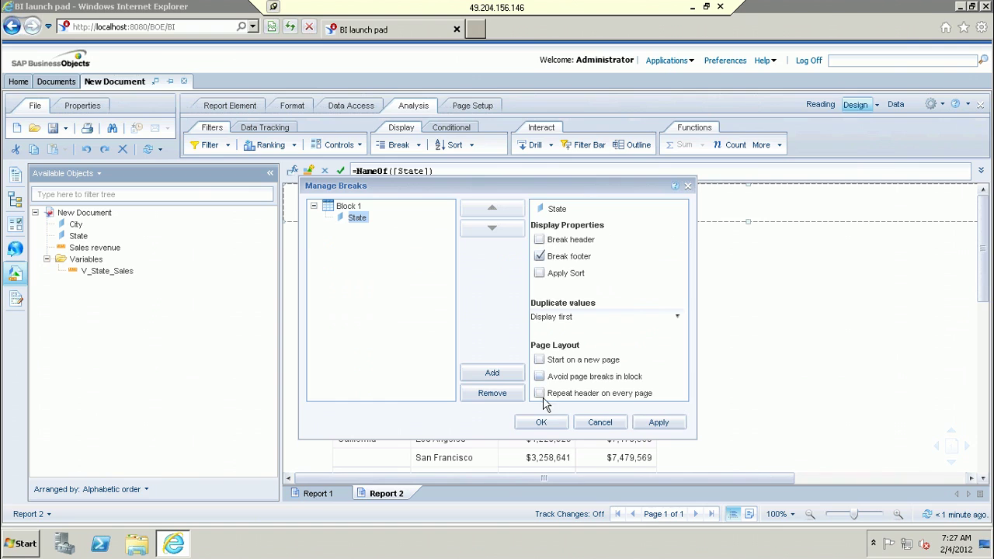
pyautogui.click(542, 423)
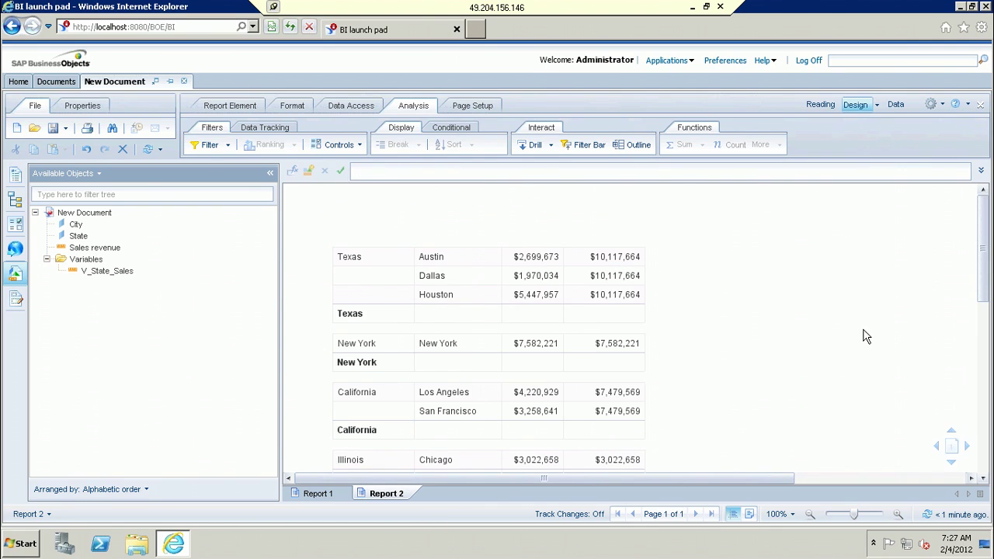
# Inspect the cells around the state footers and undo the break header removal
pyautogui.click(373, 329)
pyautogui.click(466, 279)
pyautogui.click(378, 325)
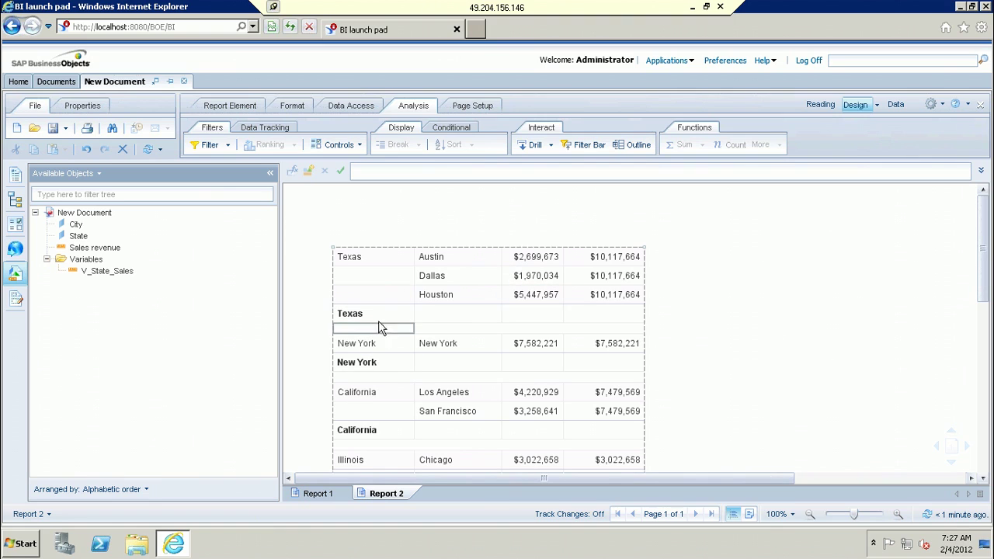
pyautogui.click(408, 315)
pyautogui.click(429, 310)
pyautogui.click(588, 361)
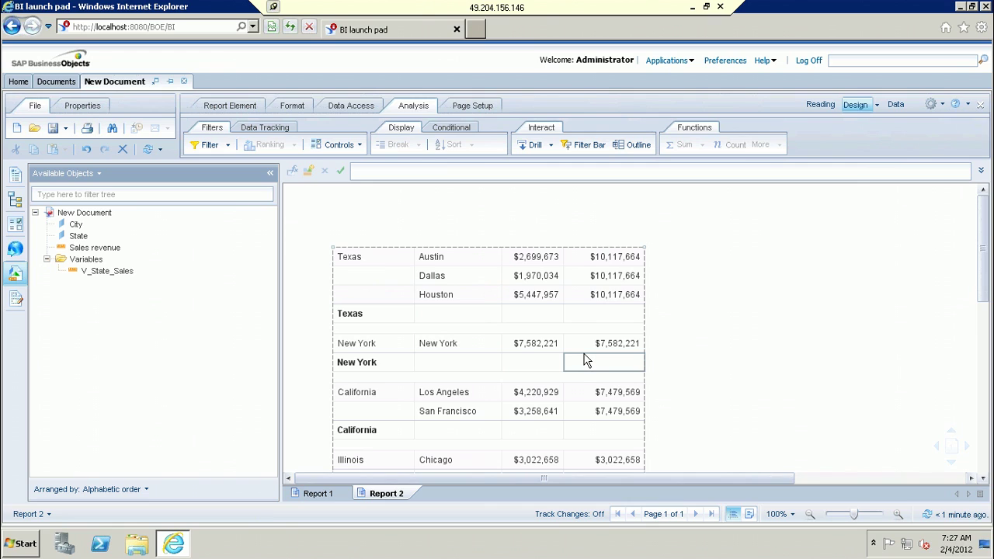
pyautogui.click(543, 344)
pyautogui.click(275, 247)
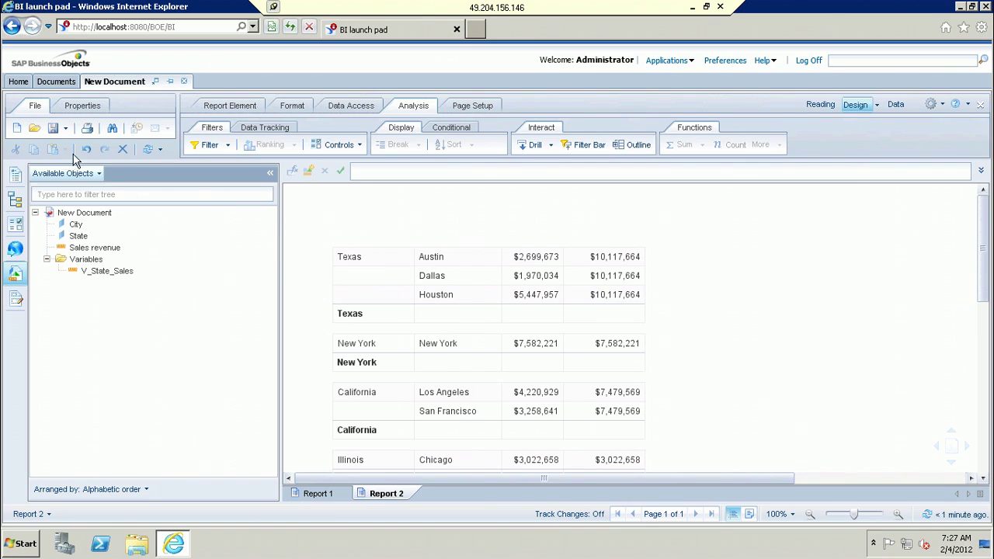
pyautogui.click(86, 150)
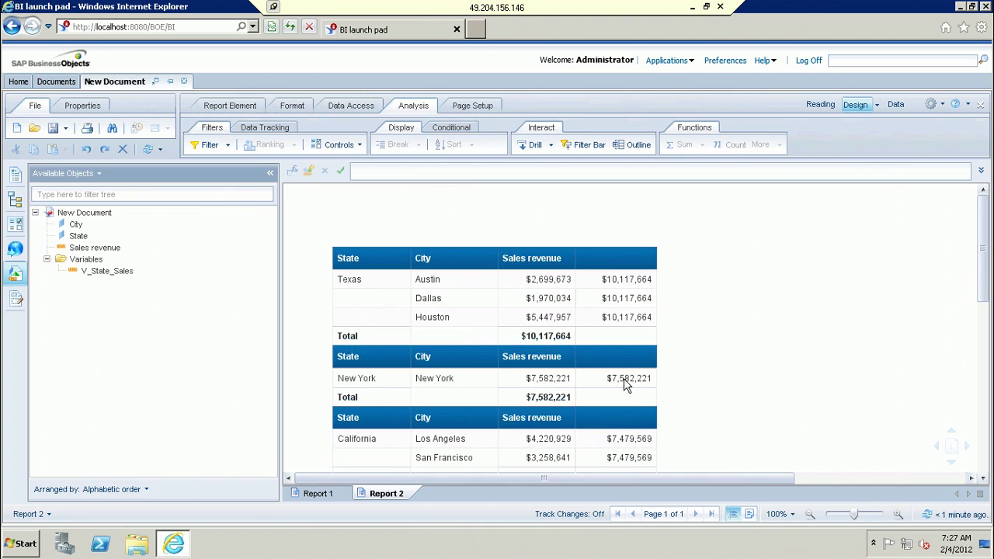
# Try deleting the table's State, City, Sales revenue and blank header cells together, and undo the deletion
pyautogui.click(379, 298)
pyautogui.click(379, 258)
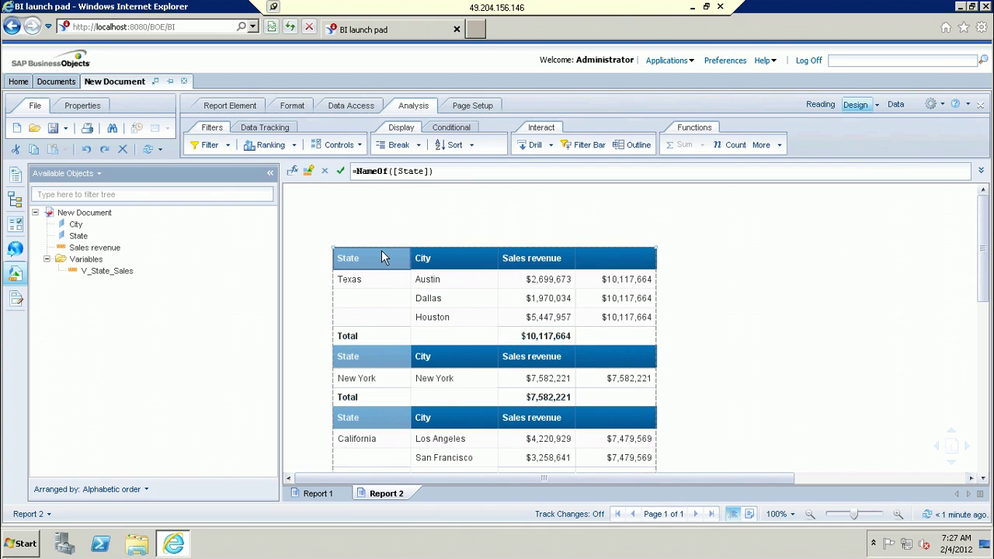
pyautogui.keyDown('ctrl'); pyautogui.click(434, 263); pyautogui.keyUp('ctrl')
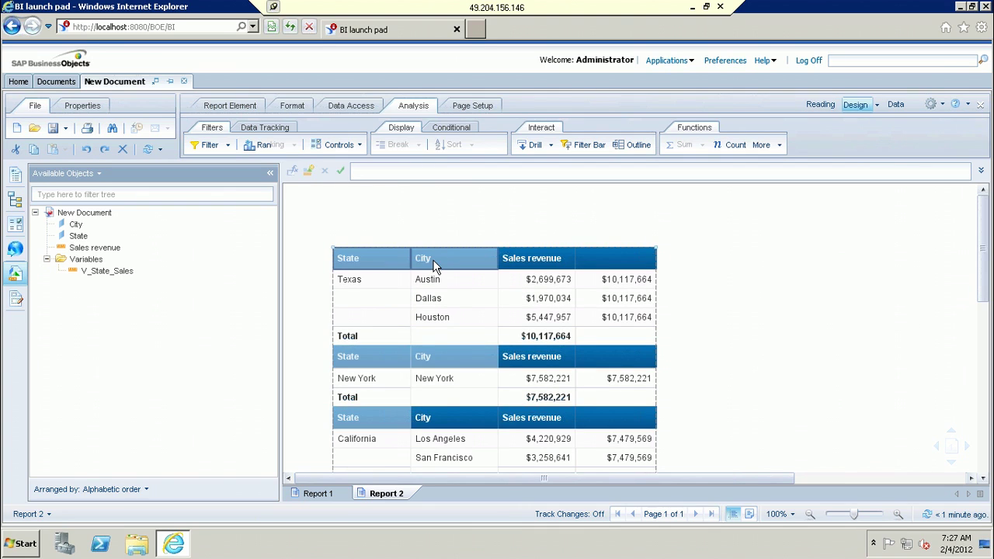
pyautogui.keyDown('ctrl'); pyautogui.click(543, 259); pyautogui.keyUp('ctrl')
pyautogui.keyDown('ctrl'); pyautogui.click(609, 258); pyautogui.keyUp('ctrl')
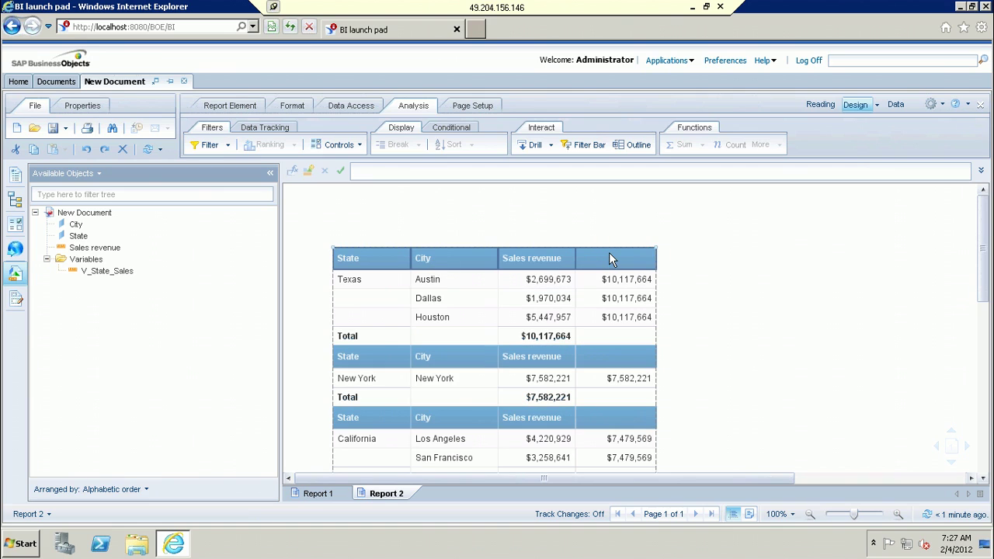
pyautogui.rightClick(609, 255)
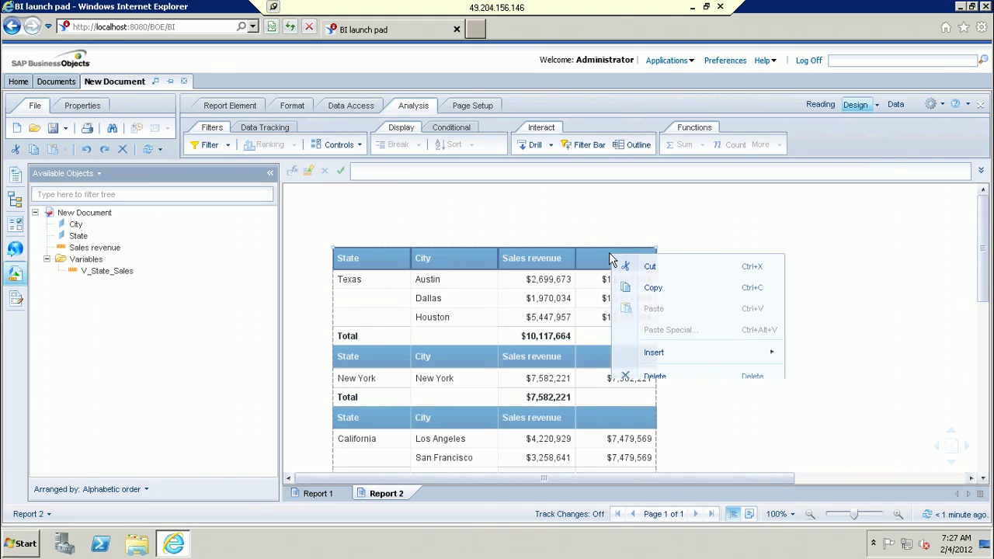
pyautogui.click(657, 376)
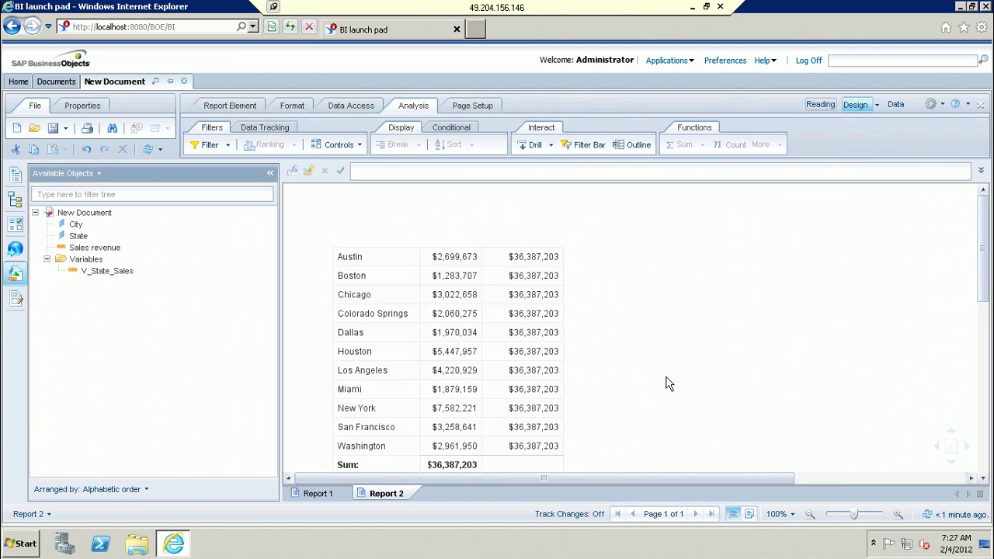
pyautogui.click(86, 150)
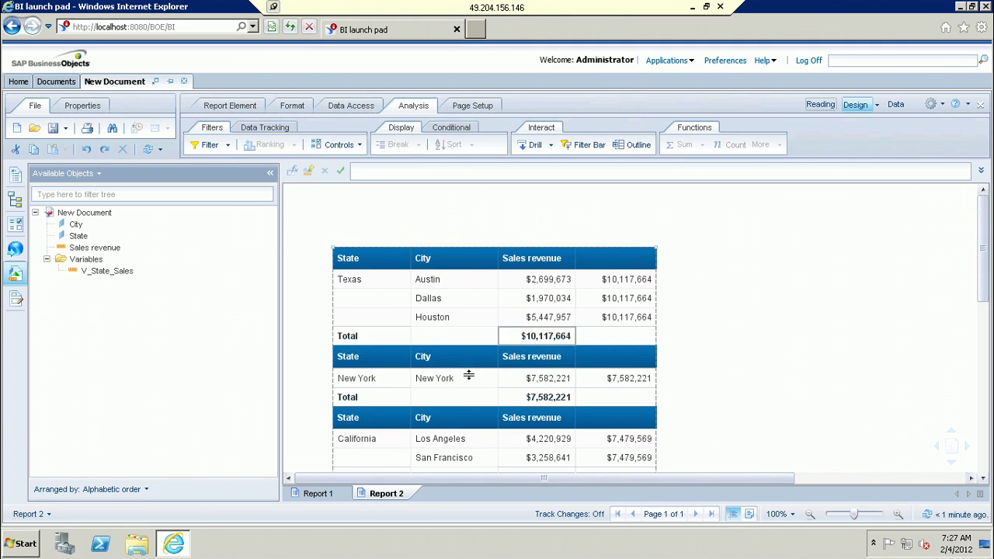
# Try deleting the Sales revenue header cell above the New York section, and undo the deletion
pyautogui.click(370, 357)
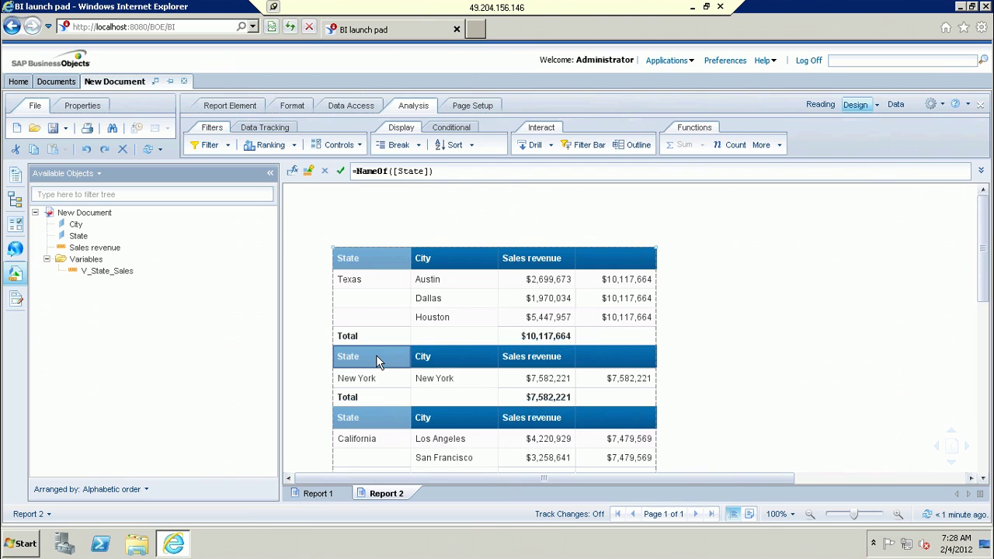
pyautogui.rightClick(534, 355)
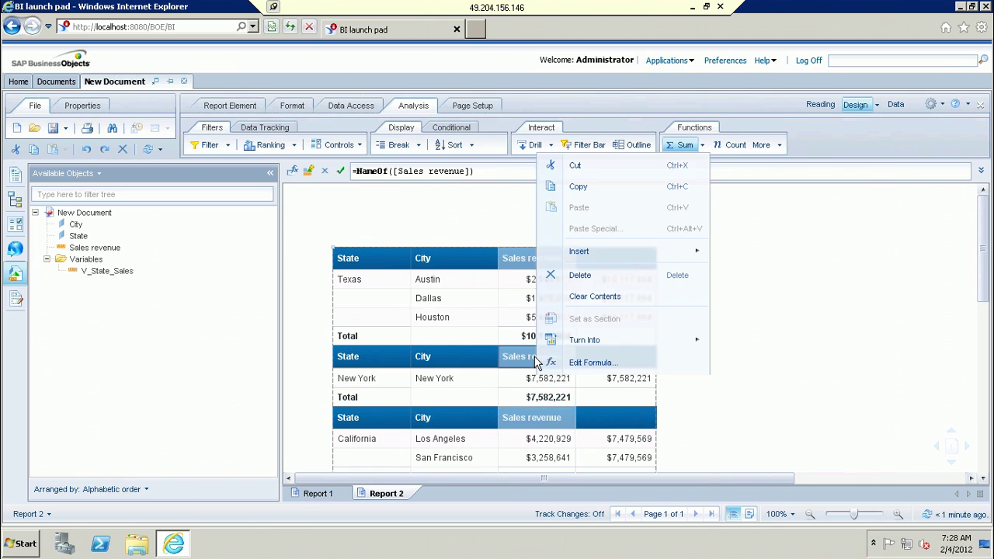
pyautogui.click(606, 275)
pyautogui.click(353, 277)
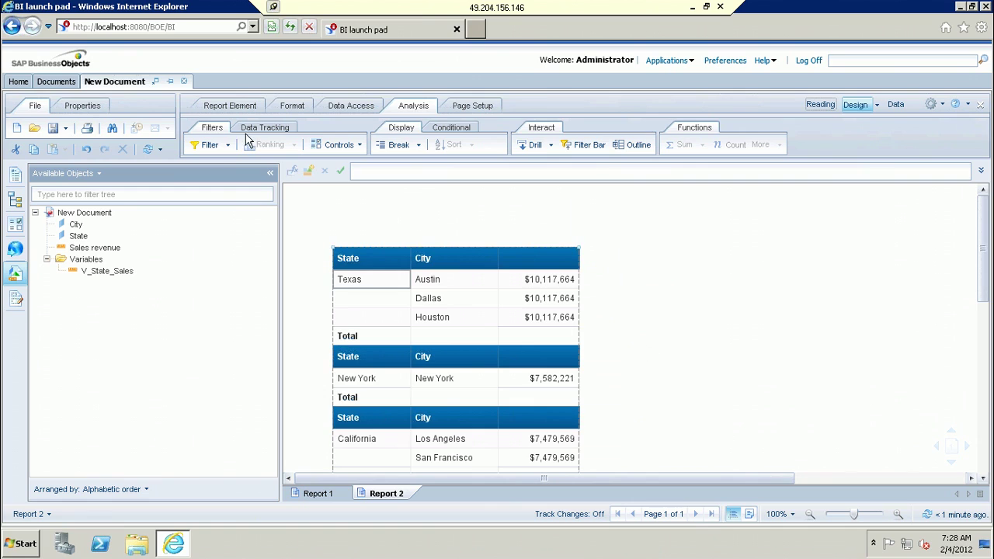
pyautogui.click(86, 149)
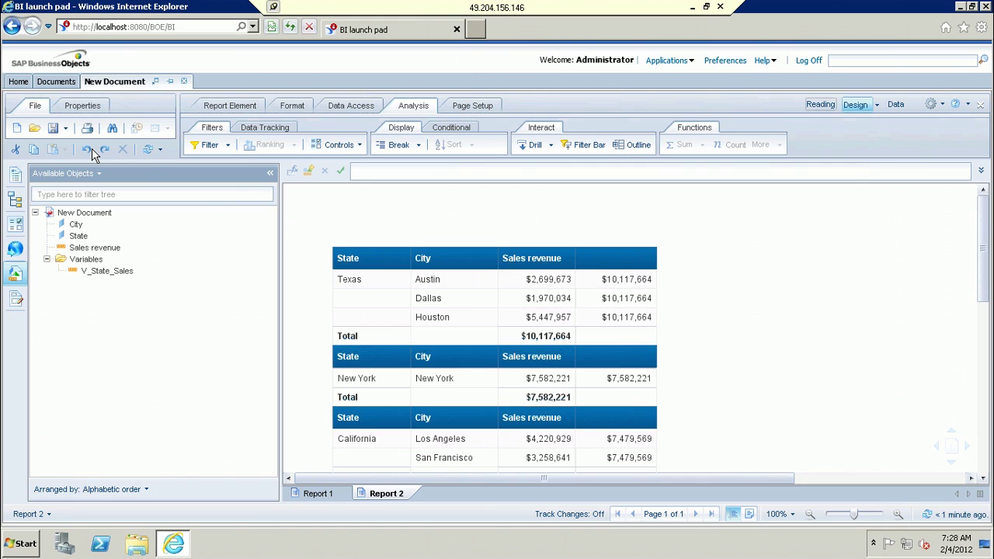
# Turn off both the break header and the break footer for the State break
pyautogui.click(471, 191)
pyautogui.click(368, 261)
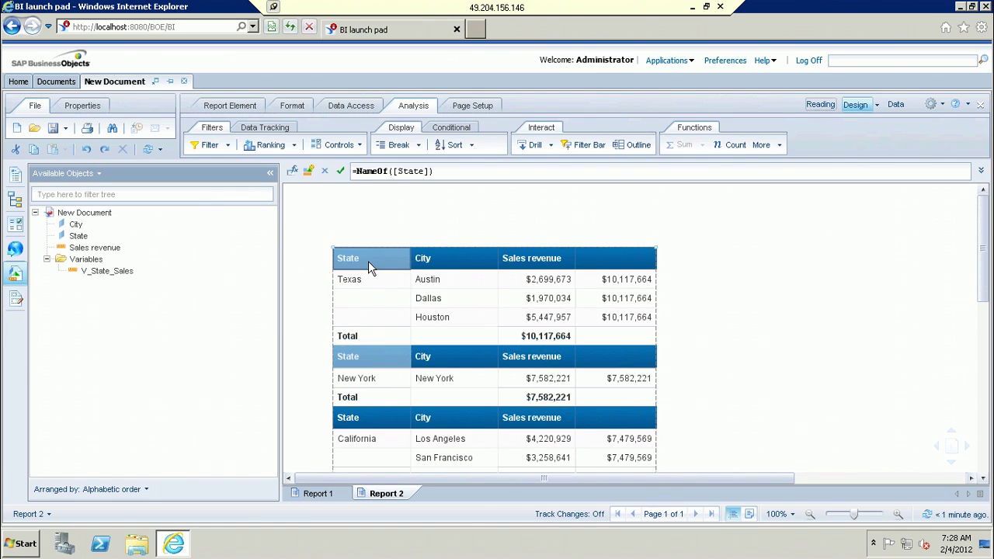
pyautogui.click(381, 299)
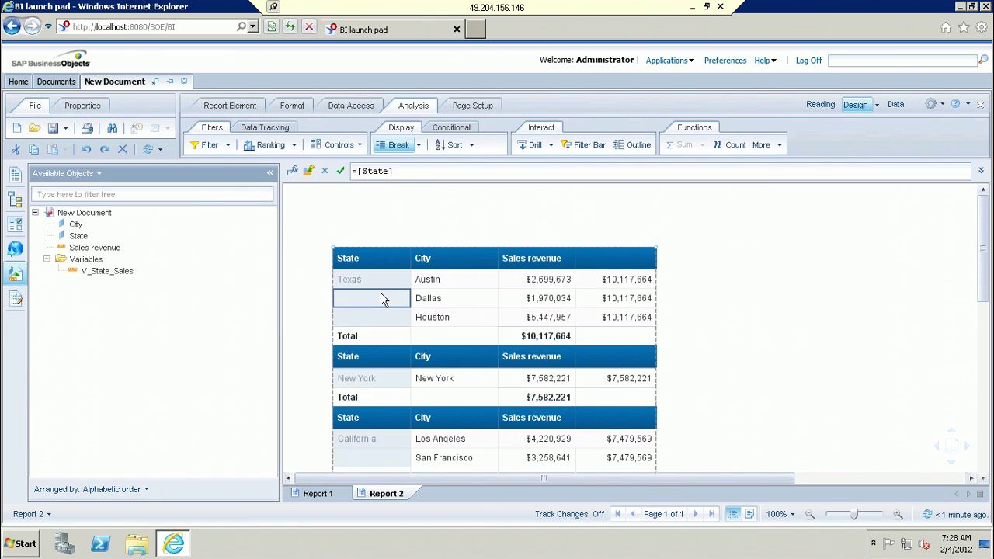
pyautogui.click(419, 148)
pyautogui.click(438, 231)
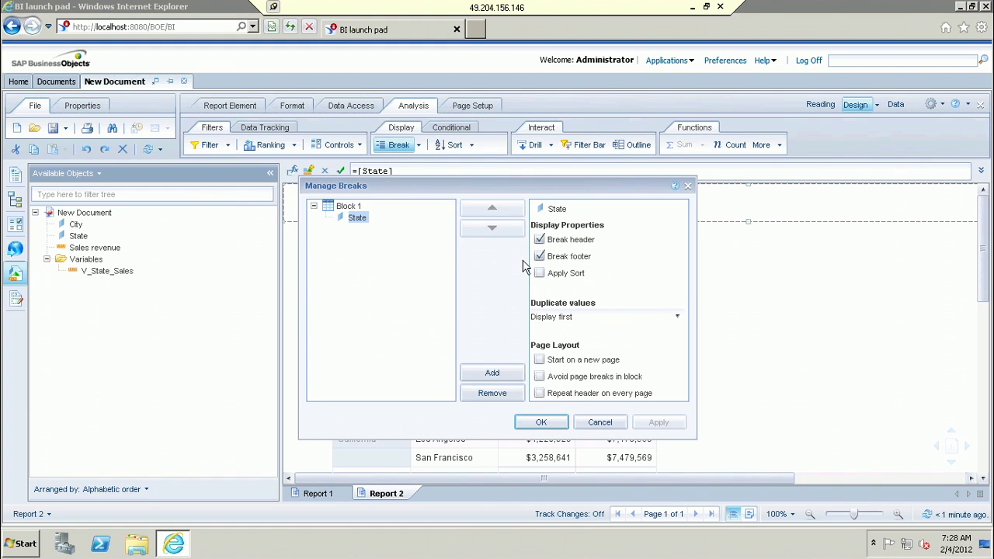
pyautogui.click(539, 258)
pyautogui.click(540, 240)
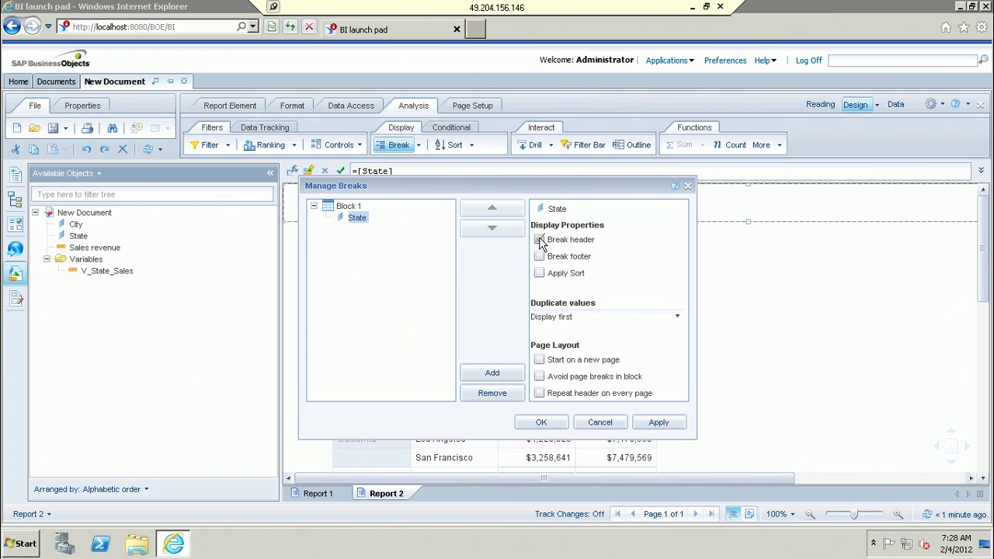
pyautogui.click(542, 424)
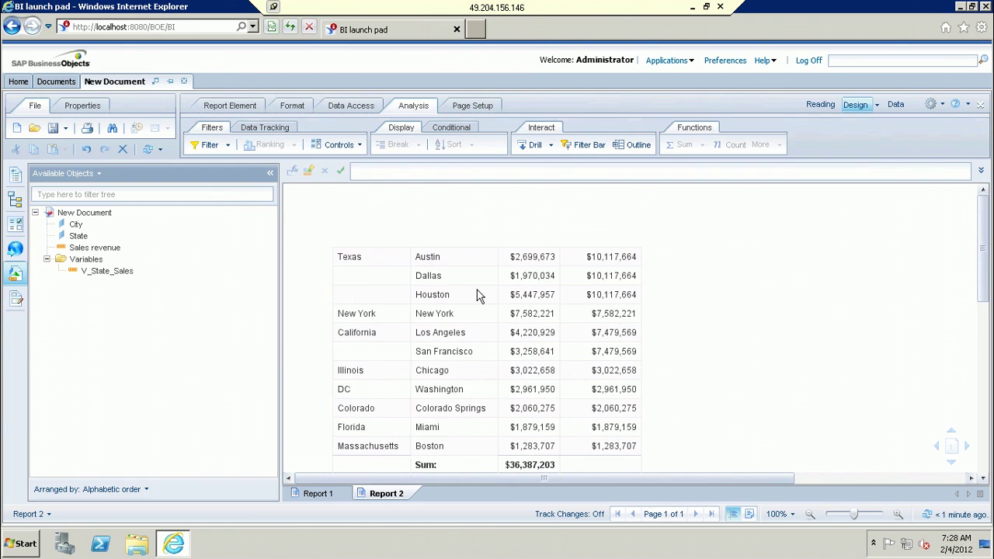
# Turn the break footer back on for the State break, leaving the break header off
pyautogui.click(543, 319)
pyautogui.click(532, 277)
pyautogui.click(530, 296)
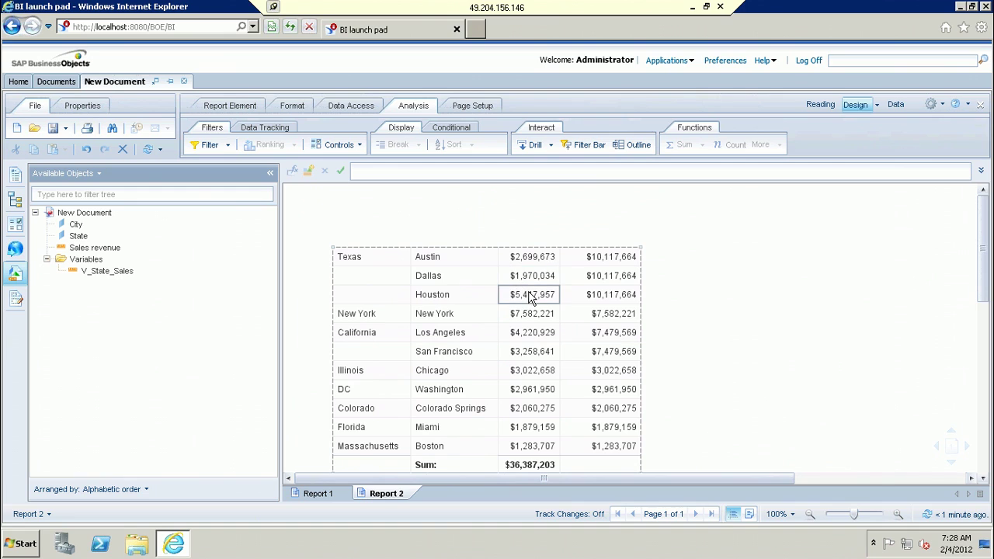
pyautogui.click(369, 289)
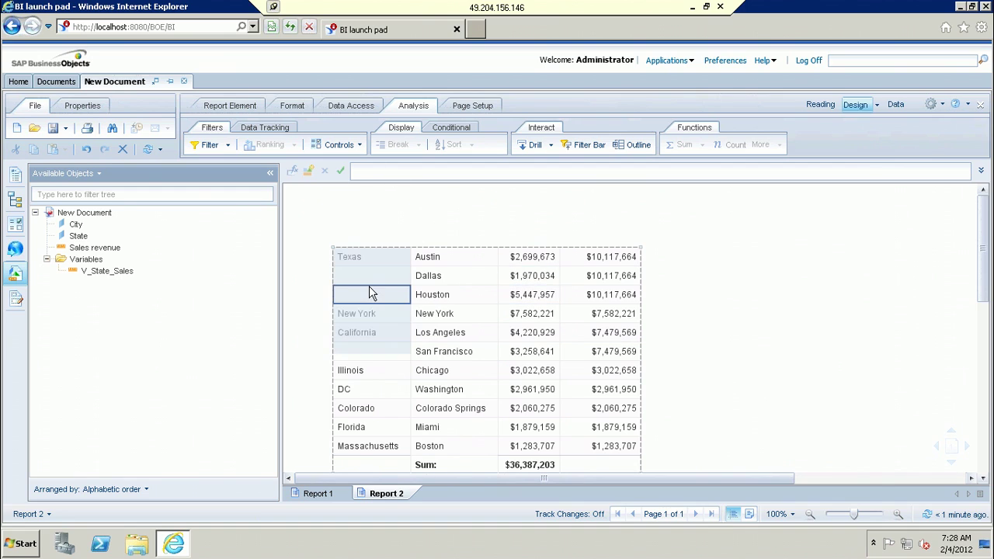
pyautogui.click(419, 146)
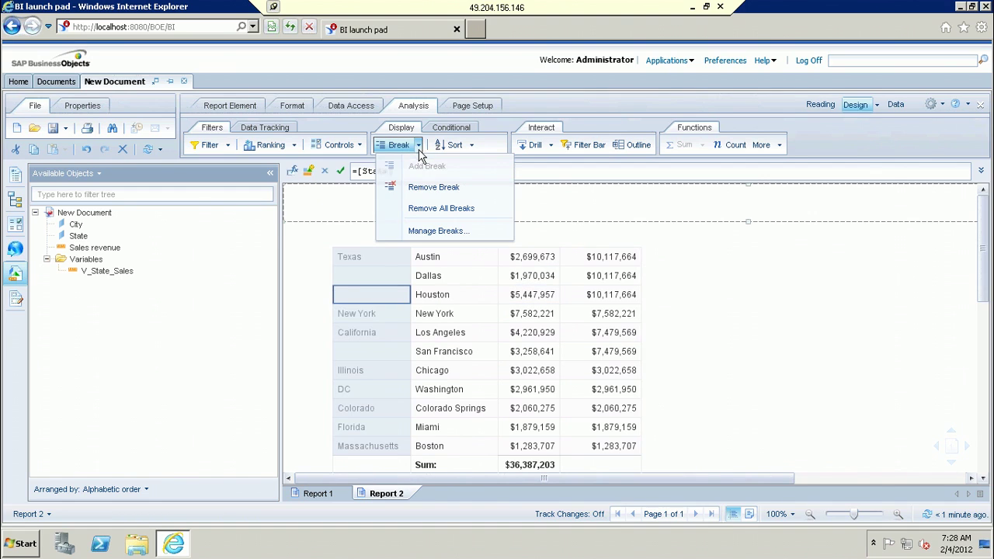
pyautogui.click(431, 231)
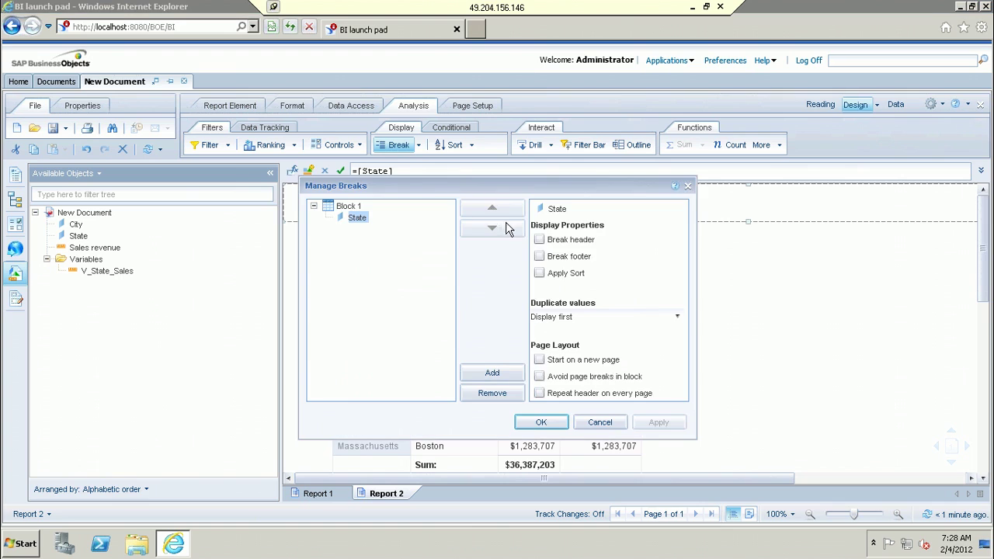
pyautogui.click(540, 257)
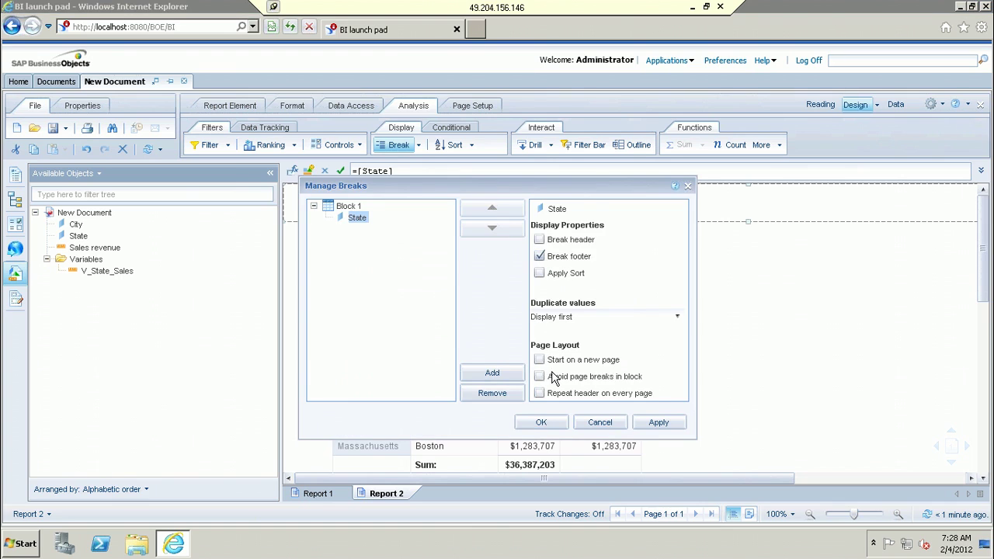
pyautogui.click(540, 422)
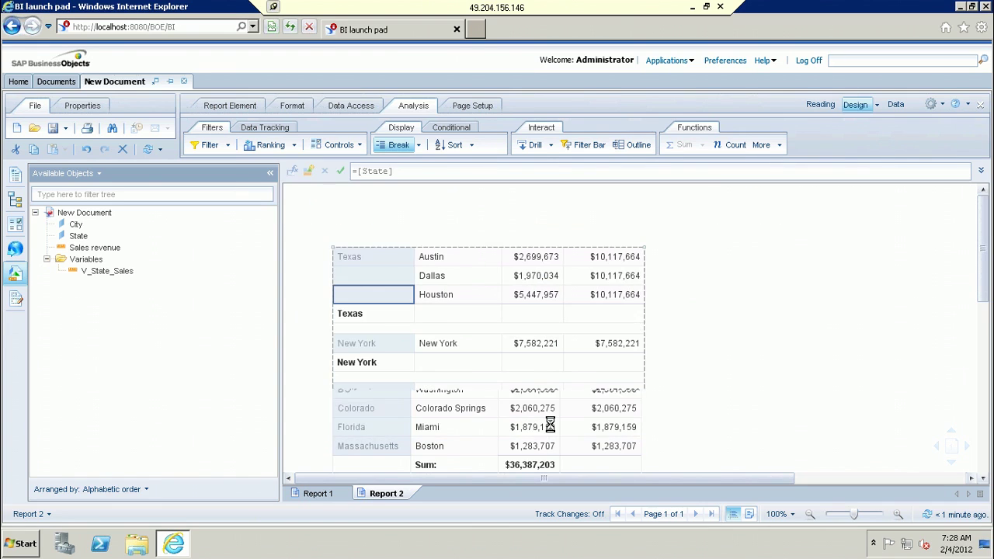
pyautogui.click(810, 346)
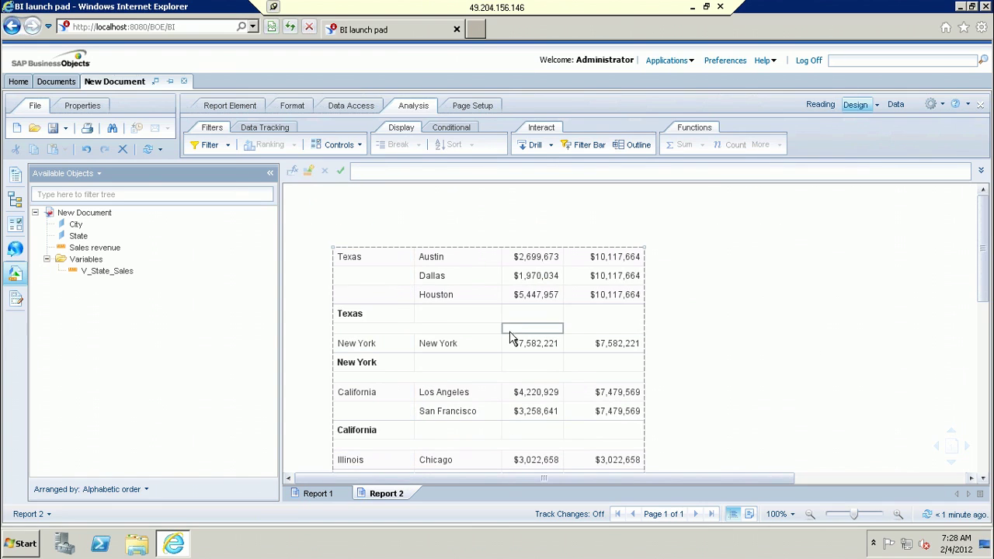
# Remove the Sum calculation from the Sales revenue column and reselect its values
pyautogui.click(528, 277)
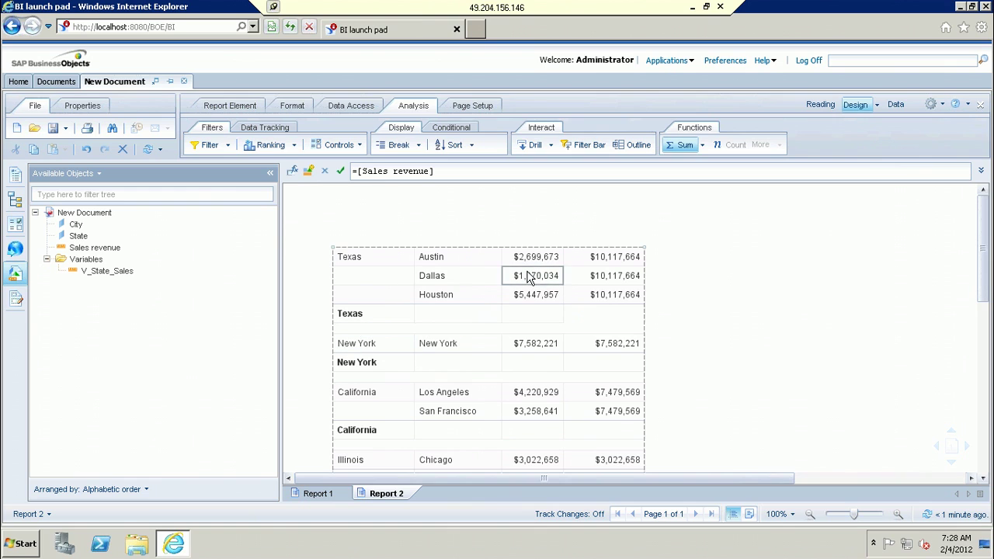
pyautogui.click(702, 146)
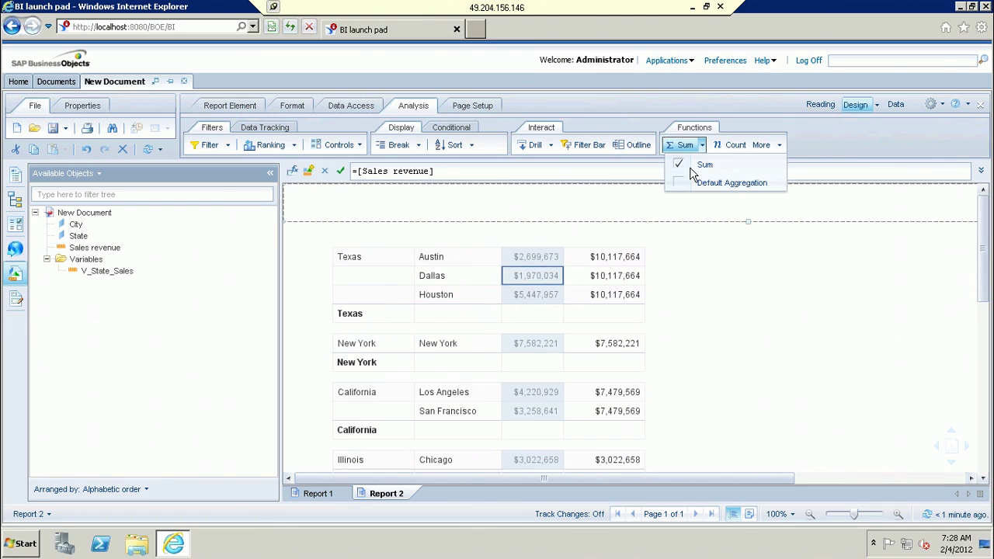
pyautogui.click(692, 165)
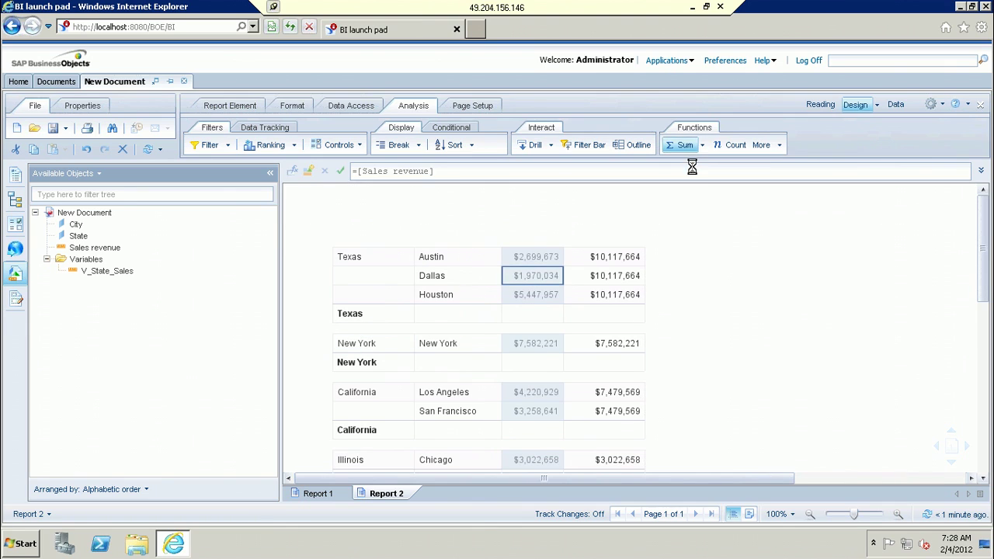
pyautogui.click(534, 307)
pyautogui.click(534, 295)
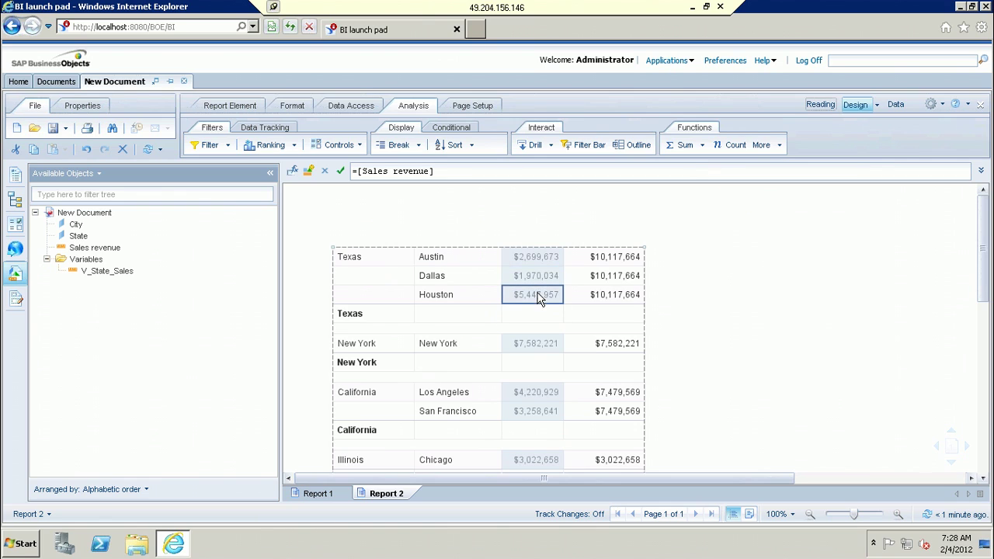
# Insert a Sum calculation for the Sales revenue column in the State break footers
pyautogui.click(703, 145)
pyautogui.click(681, 163)
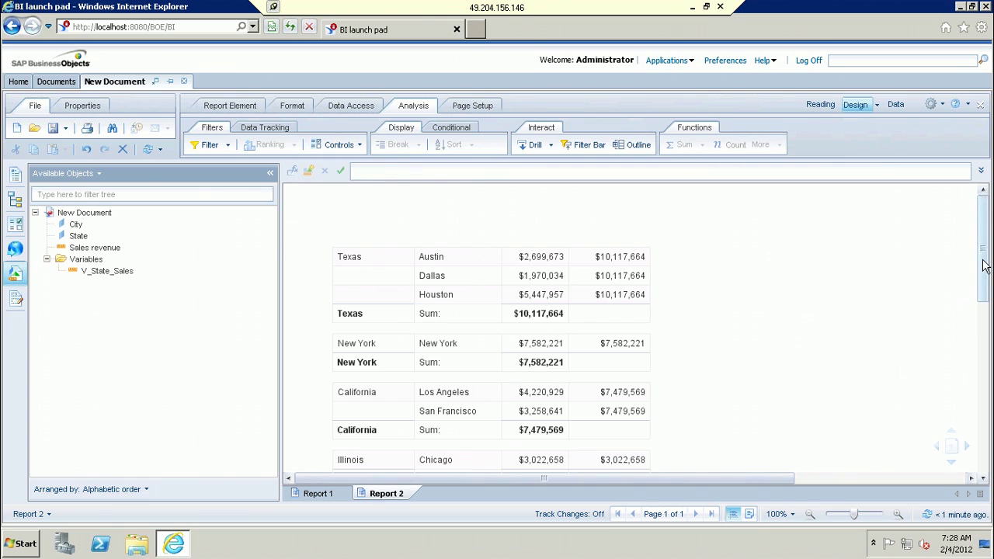
pyautogui.moveTo(985, 265); pyautogui.dragTo(967, 202)
# Remove the blank row between the Texas footer and the New York section from the table
pyautogui.click(390, 329)
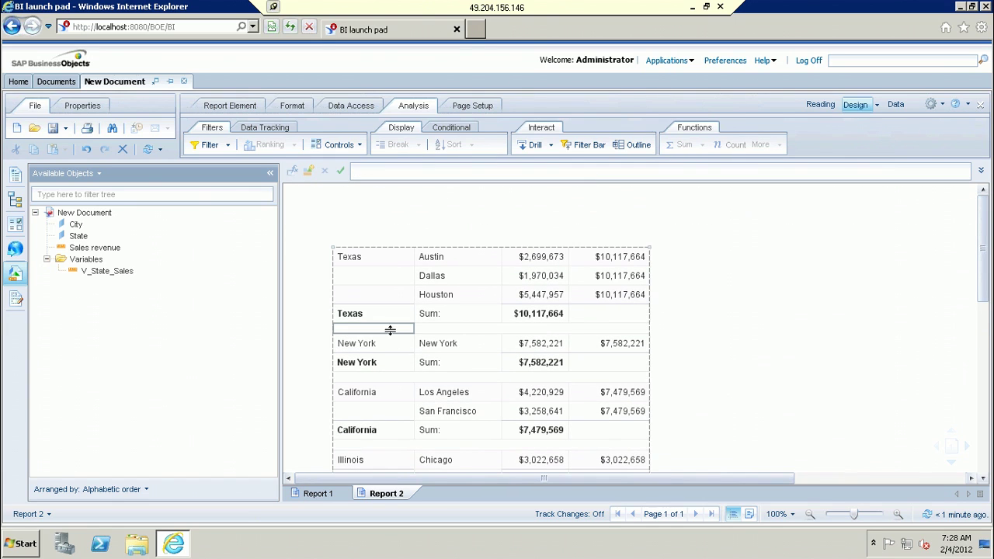
pyautogui.rightClick(389, 330)
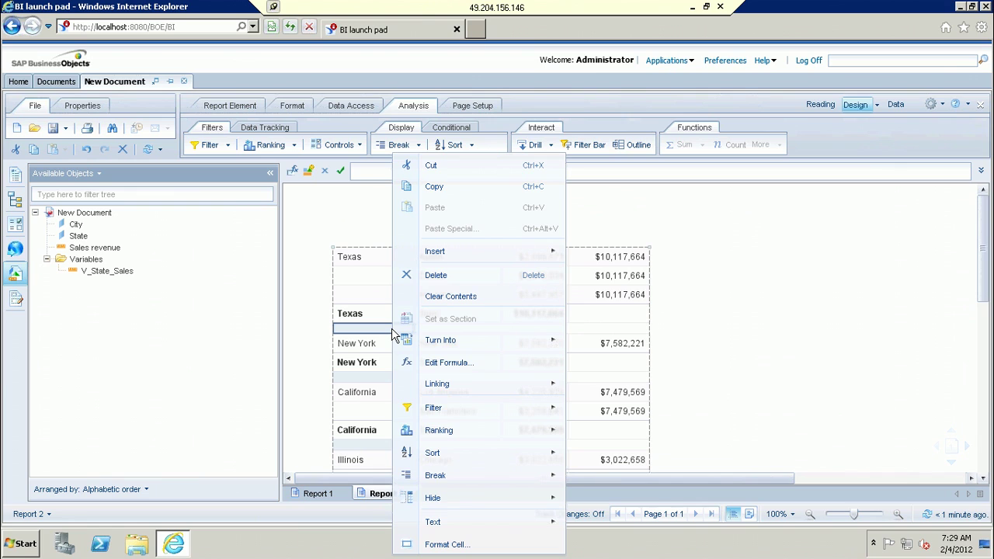
pyautogui.click(478, 282)
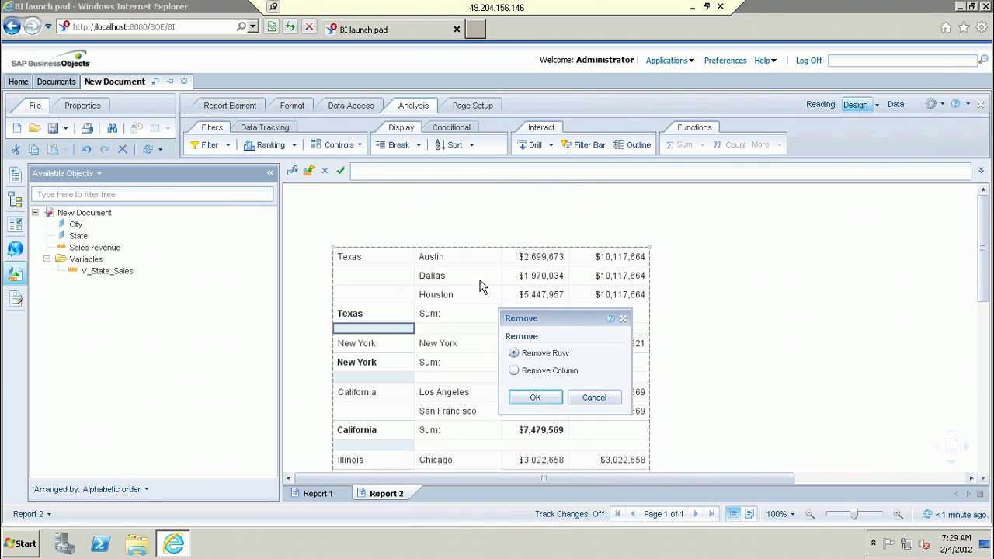
pyautogui.click(536, 397)
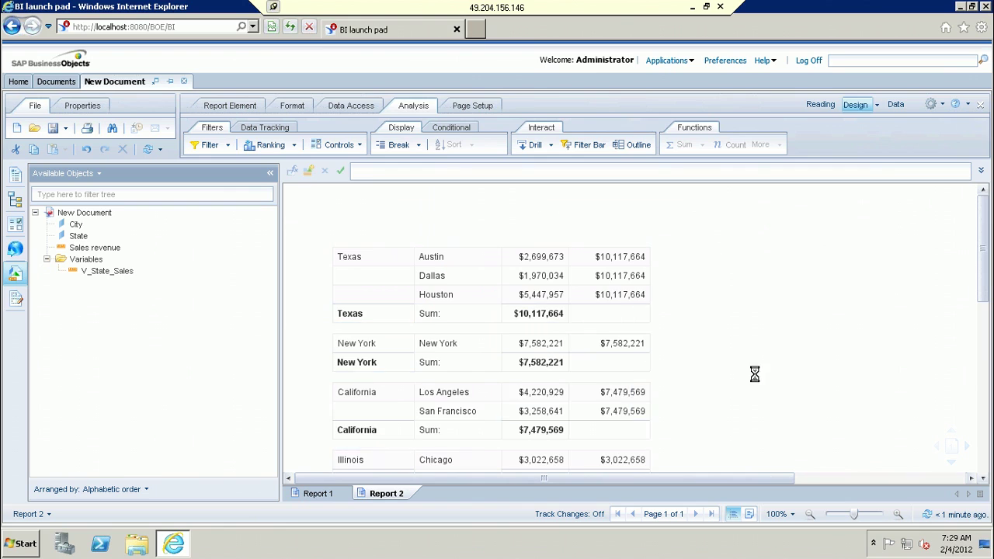
# Replace the State name formula in the break footer cell with the text "Total" and validate it
pyautogui.click(385, 319)
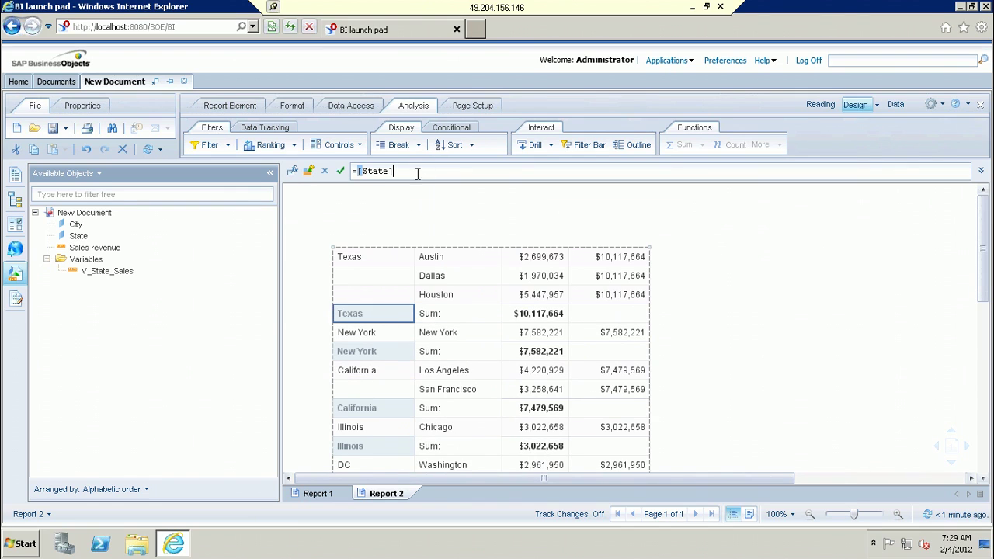
pyautogui.moveTo(417, 173); pyautogui.dragTo(351, 172)
pyautogui.press('Delete')
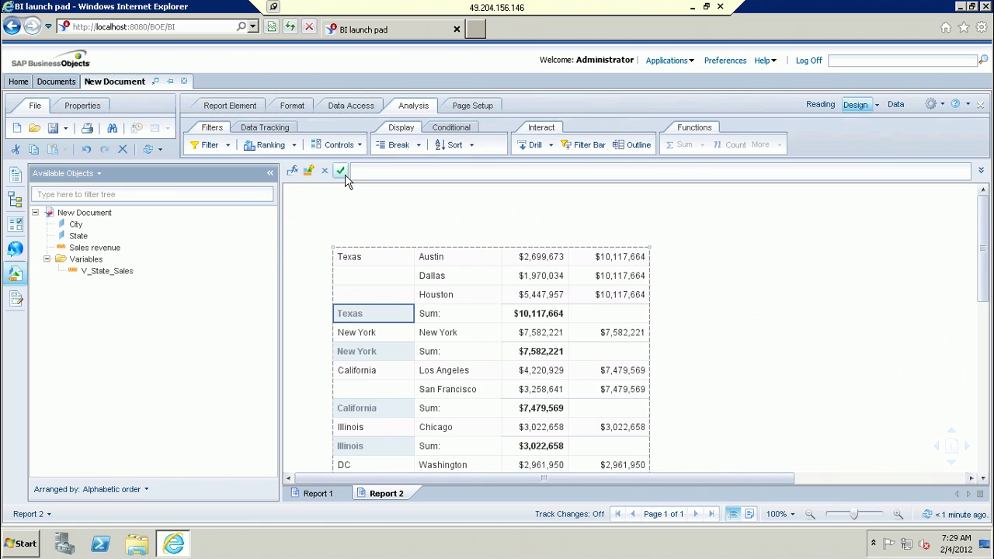
pyautogui.write('Total')
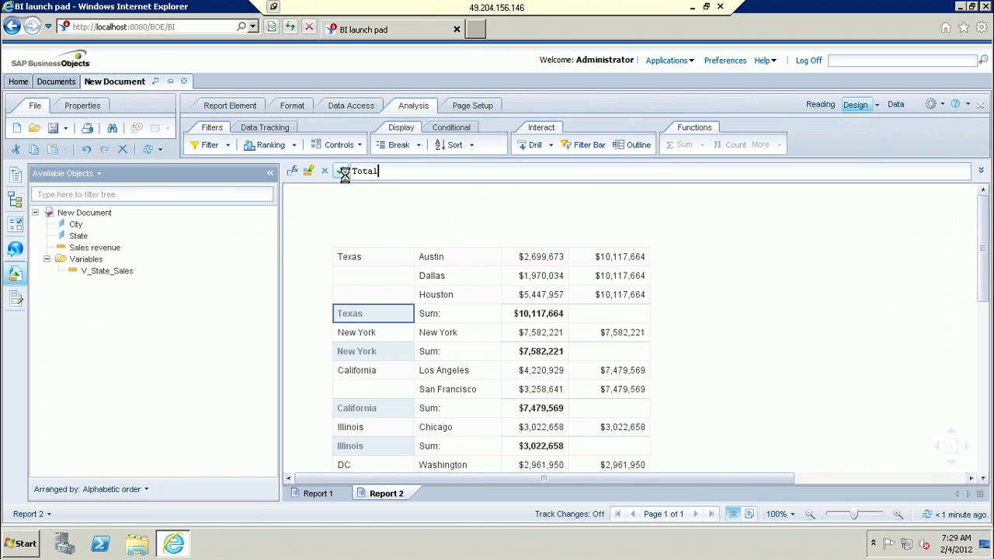
pyautogui.click(342, 172)
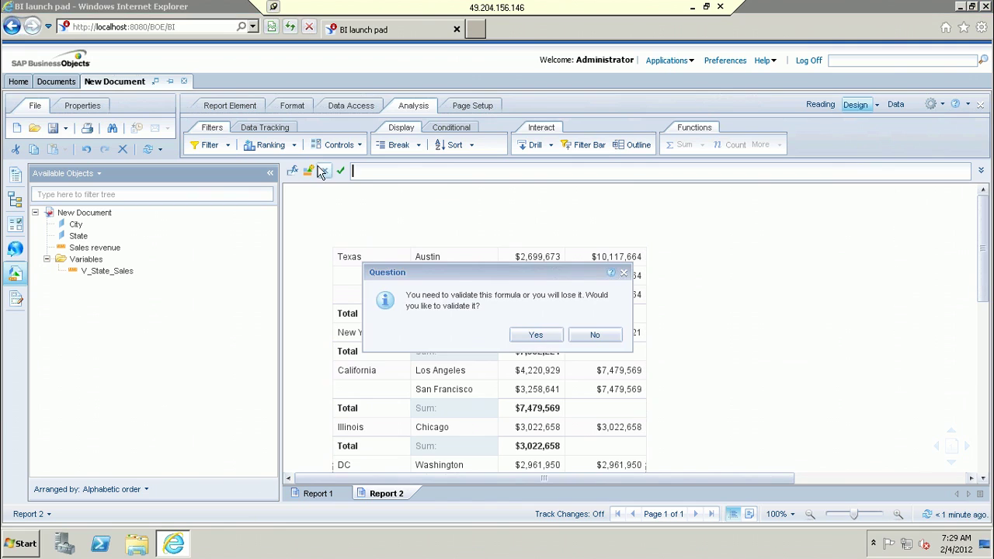
# Validate the emptied "Sum:" label cell in the break footer and review the table's Total rows
pyautogui.press('Return')
pyautogui.click(772, 345)
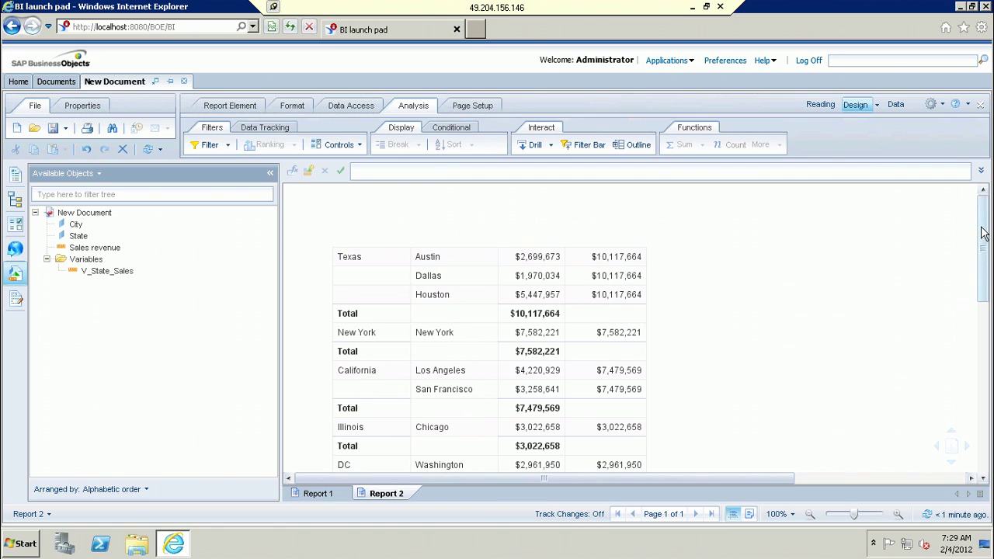
pyautogui.scroll(-1, 982, 233)
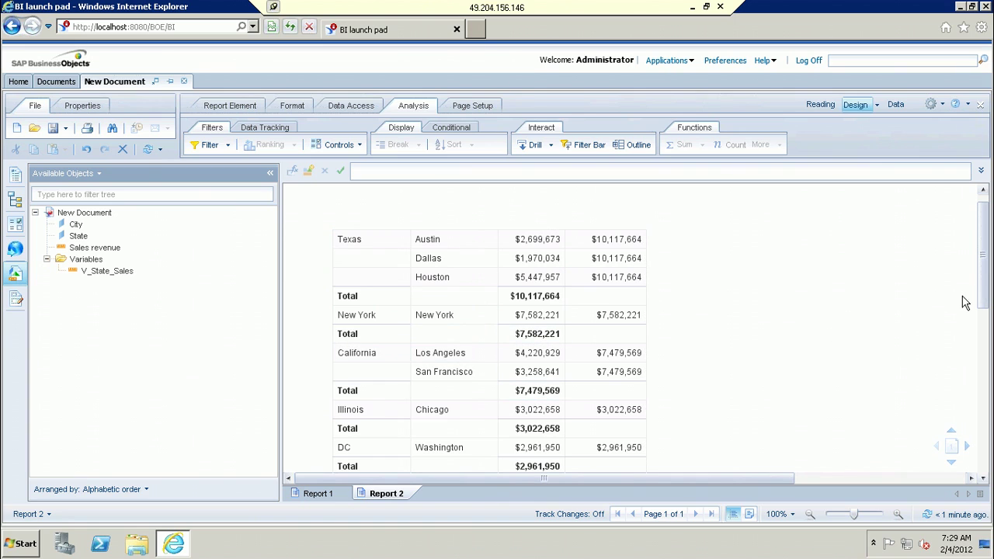
pyautogui.moveTo(987, 297); pyautogui.dragTo(987, 241)
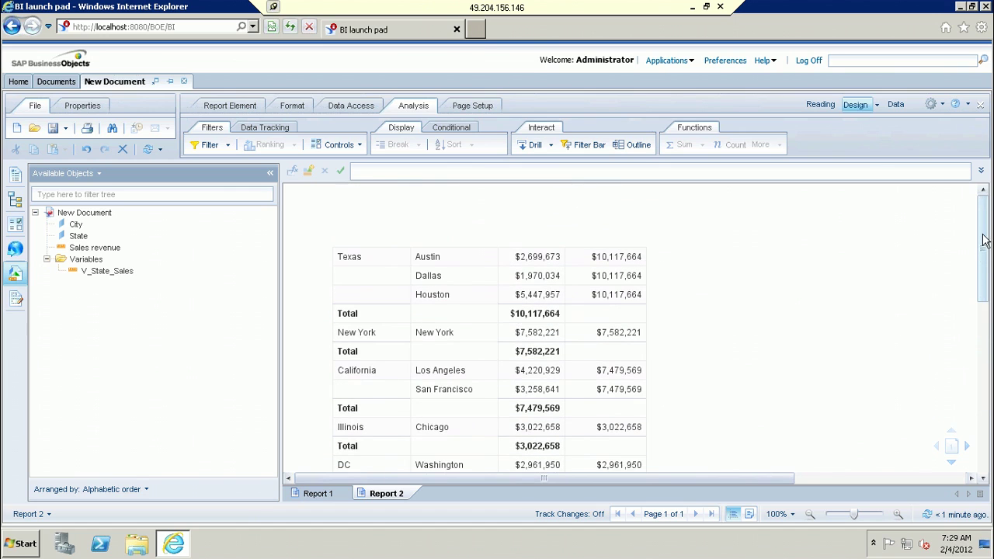
# Turn on Show table headers in the format settings of the sales table
pyautogui.click(563, 298)
pyautogui.click(525, 258)
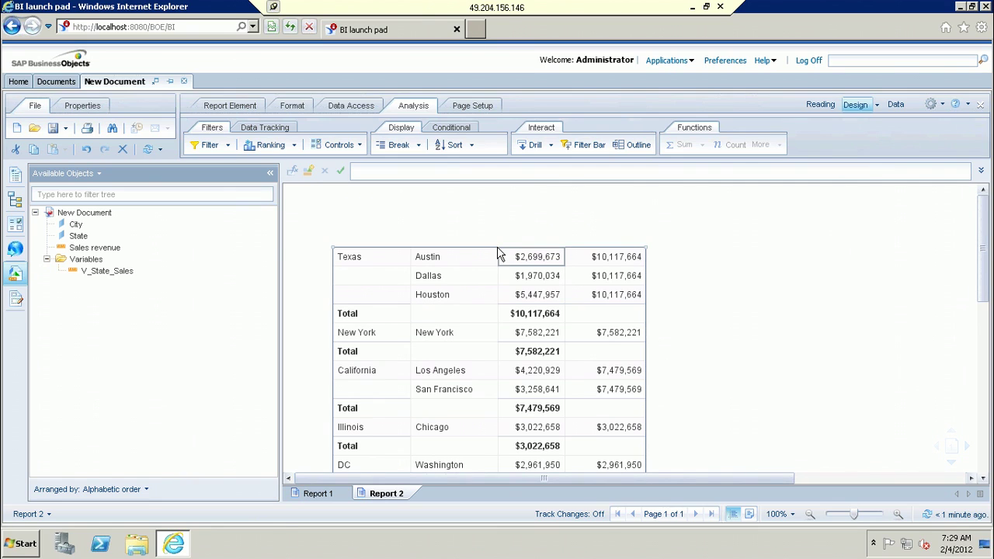
pyautogui.rightClick(498, 253)
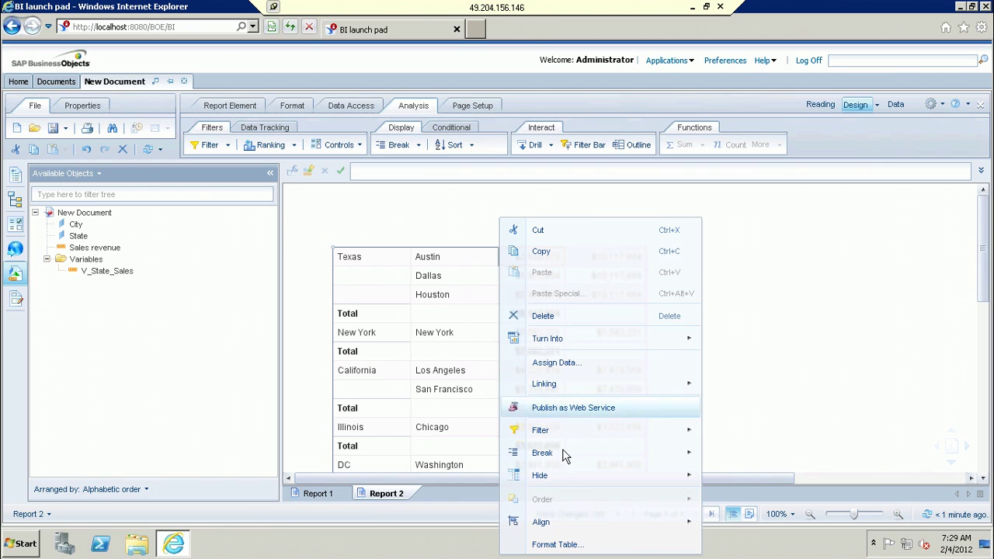
pyautogui.click(558, 544)
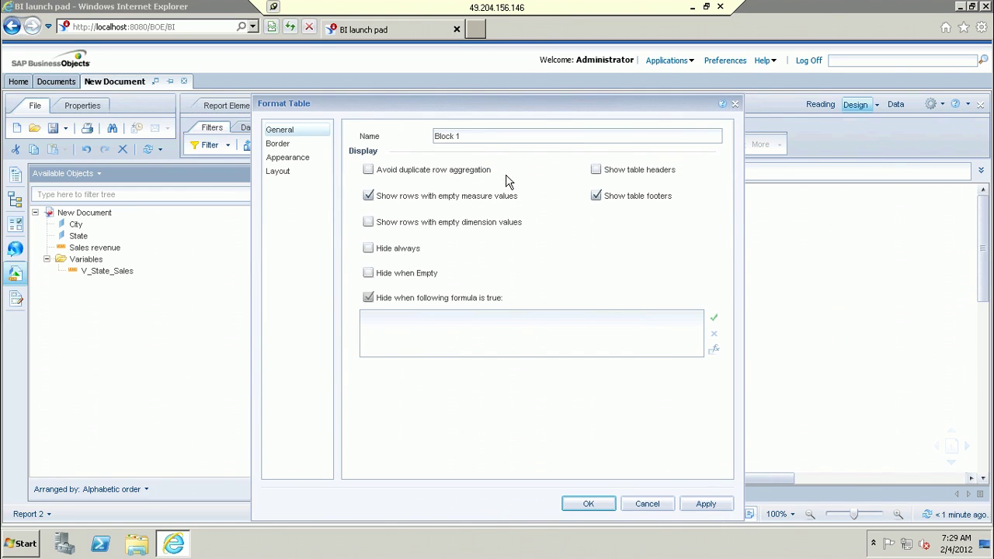
pyautogui.click(596, 170)
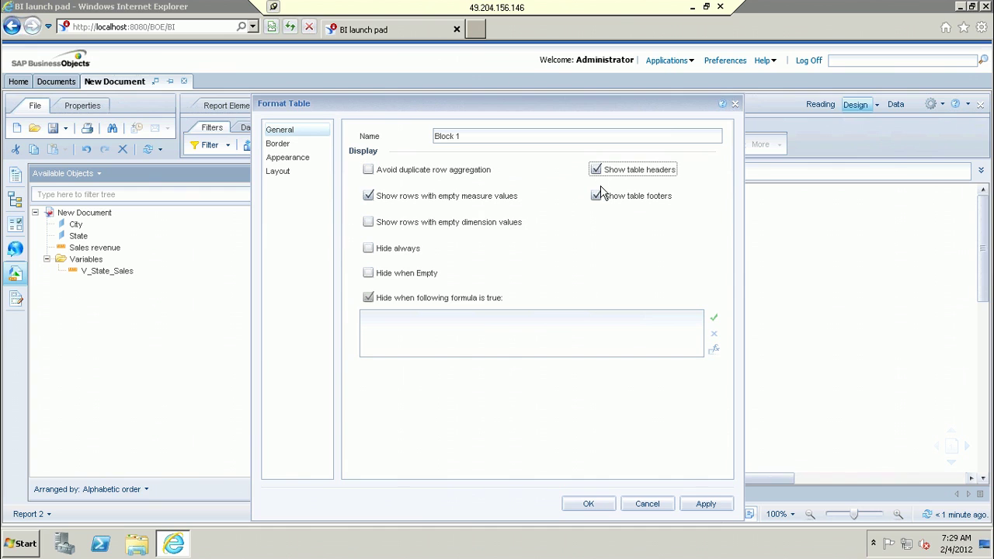
pyautogui.click(588, 504)
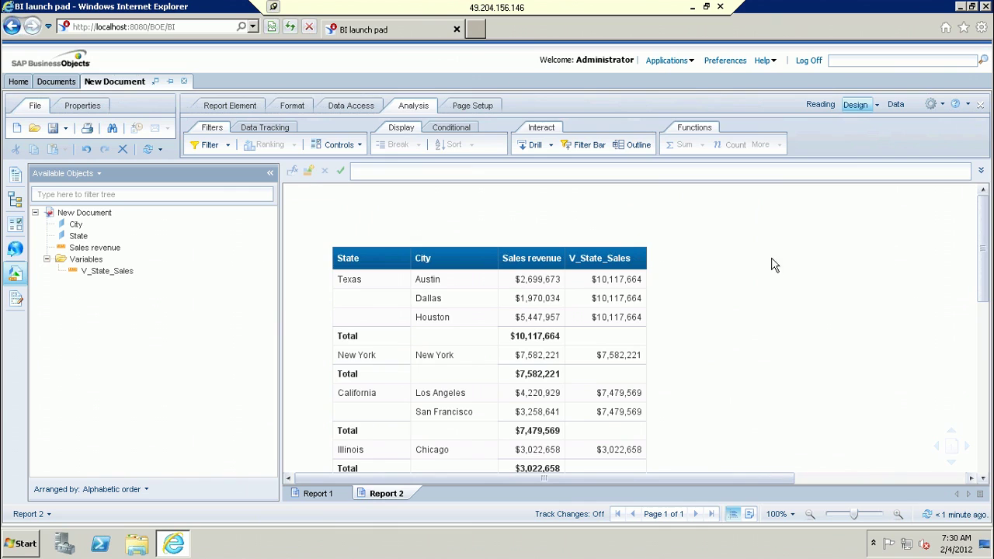
# Select the Total label, the empty City cell and the Sales revenue total together in the break footer
pyautogui.click(466, 338)
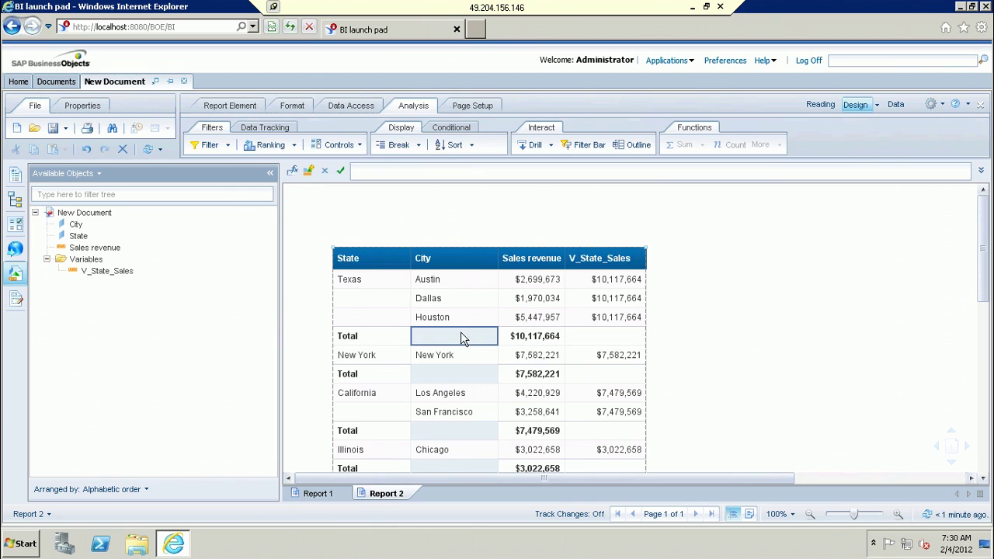
pyautogui.click(391, 341)
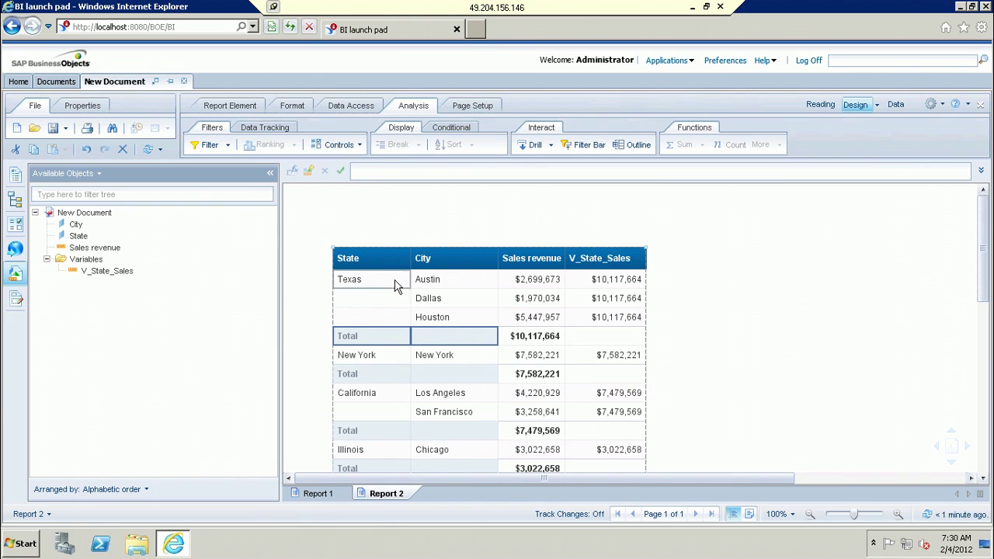
pyautogui.click(391, 305)
pyautogui.click(390, 305)
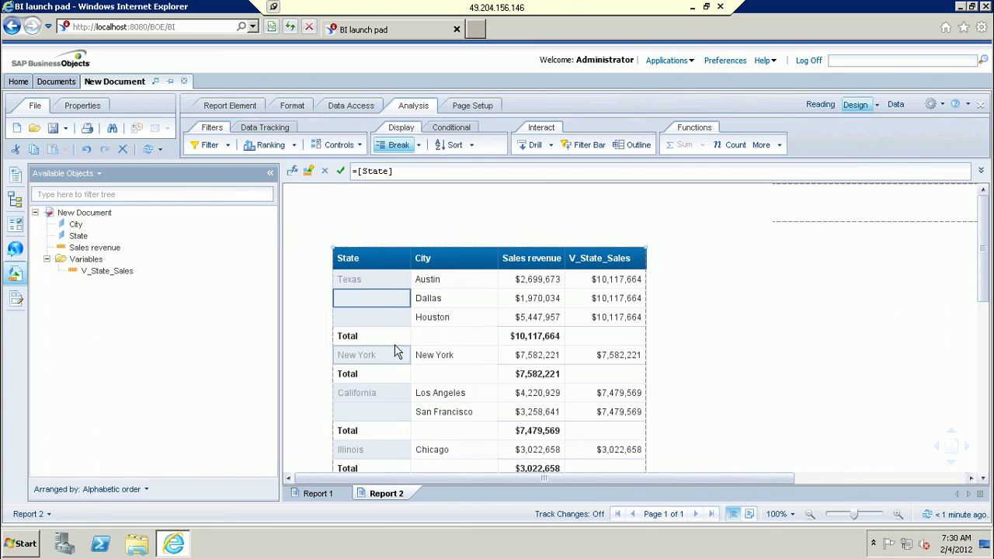
pyautogui.click(455, 335)
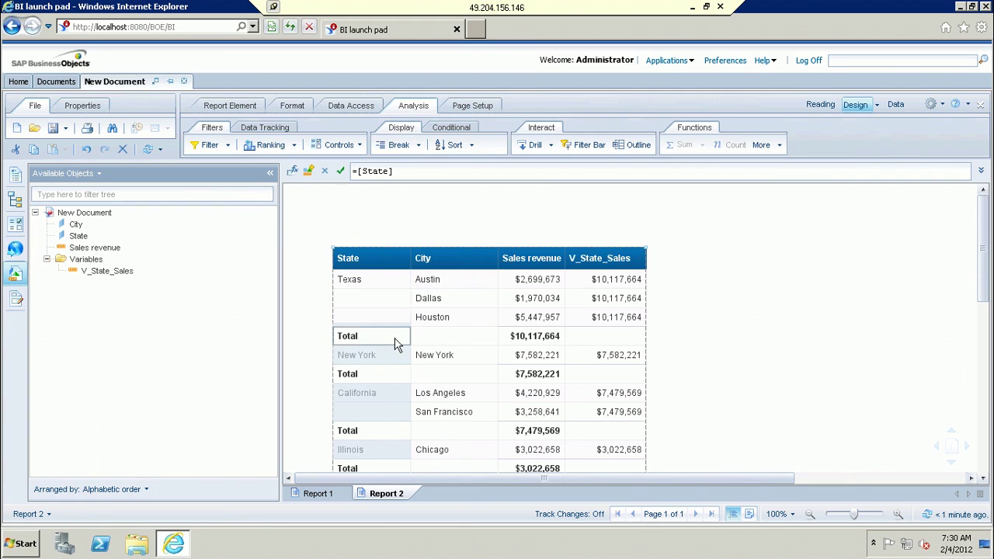
pyautogui.click(547, 339)
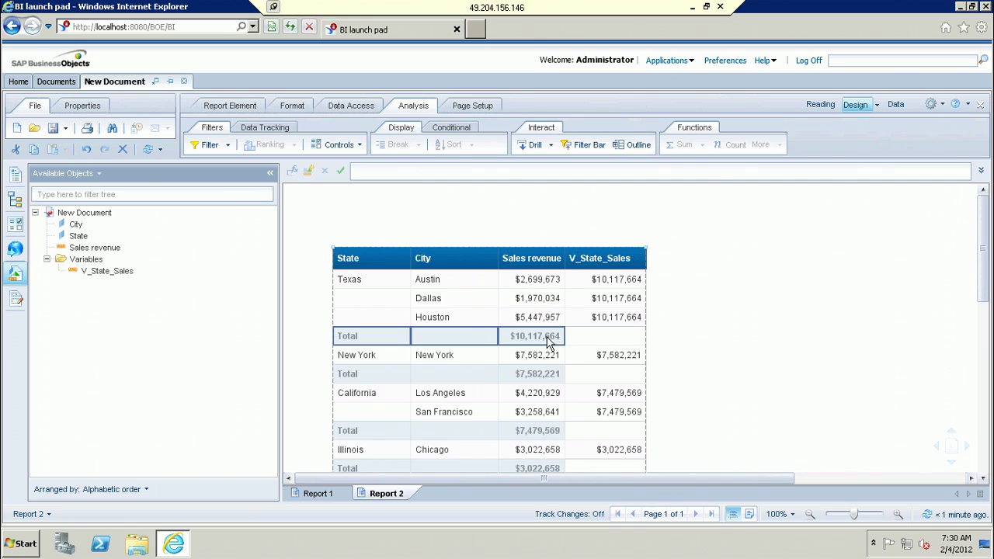
pyautogui.click(361, 111)
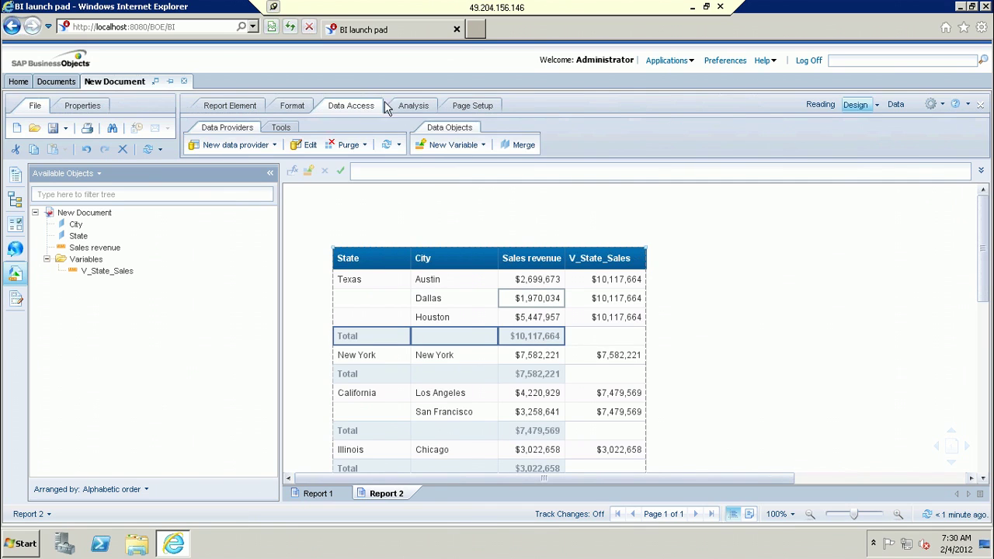
pyautogui.click(411, 110)
pyautogui.click(466, 105)
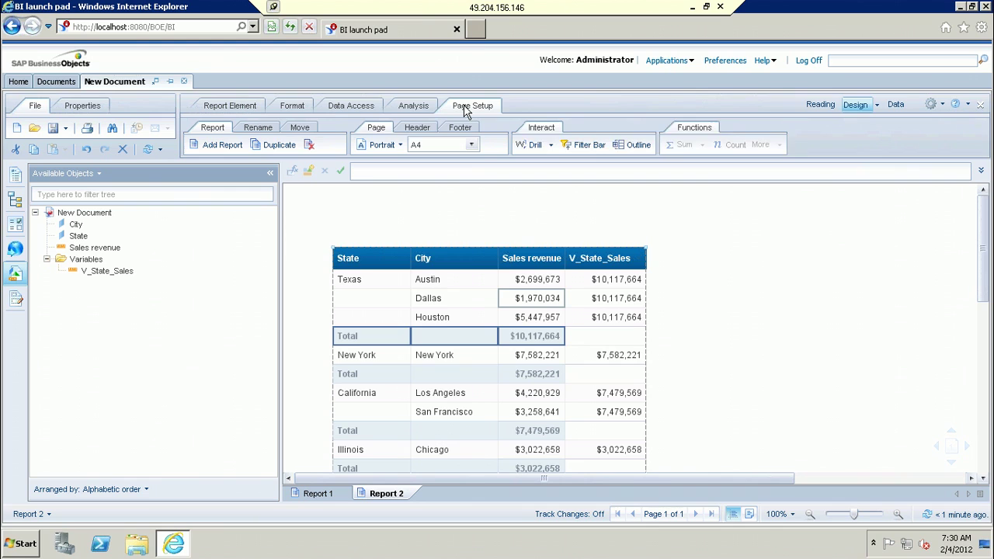
pyautogui.click(405, 109)
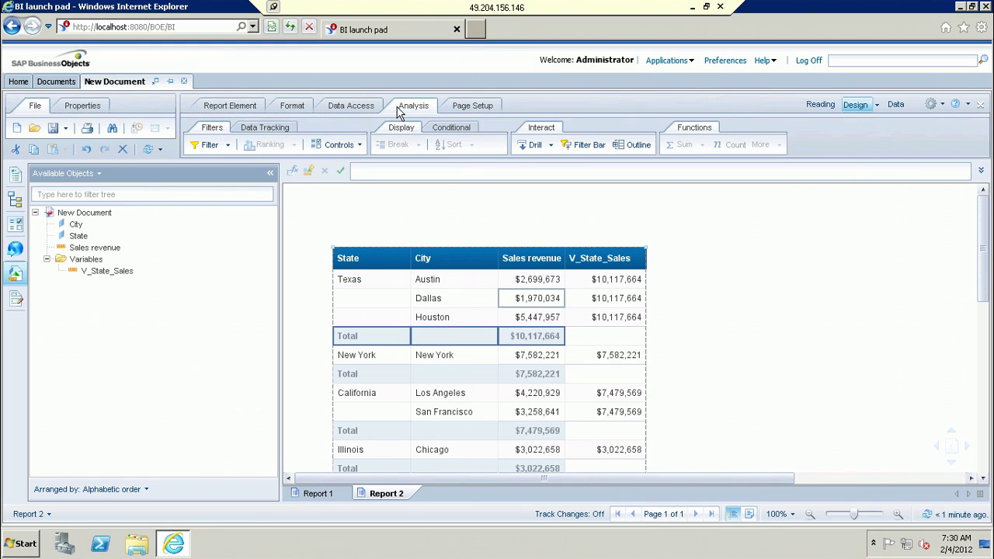
# Give the selected break footer cells a light yellow background color and check the highlighted Total rows
pyautogui.rightClick(454, 339)
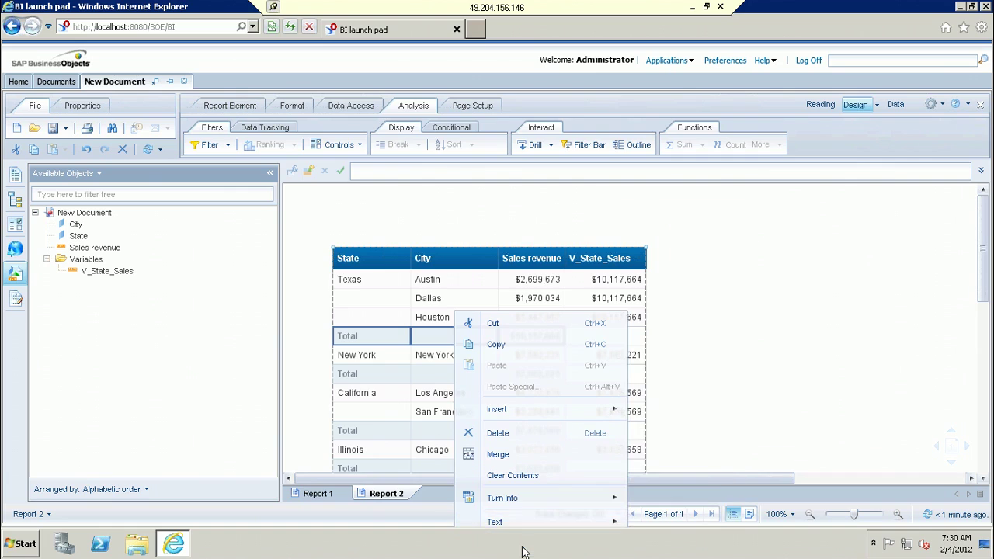
pyautogui.click(523, 549)
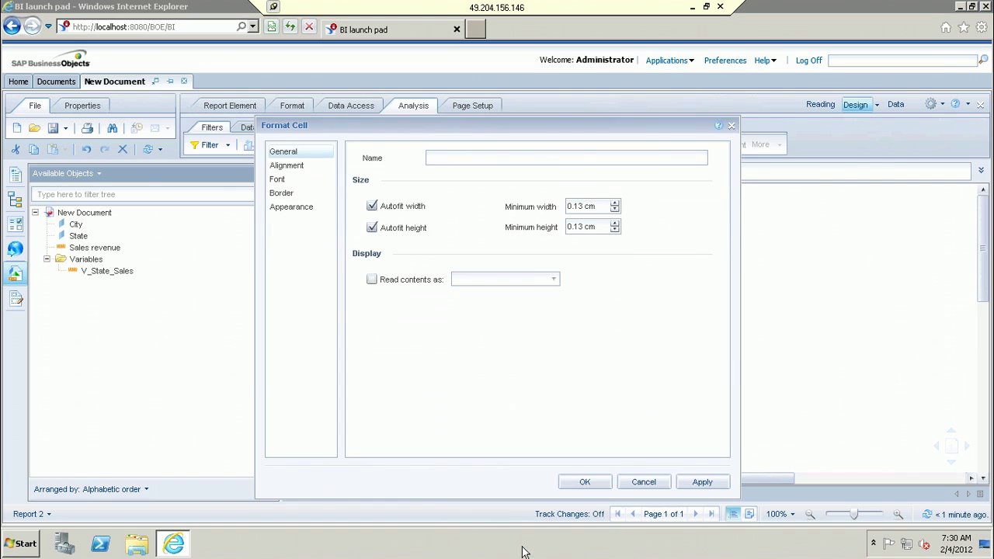
pyautogui.click(291, 194)
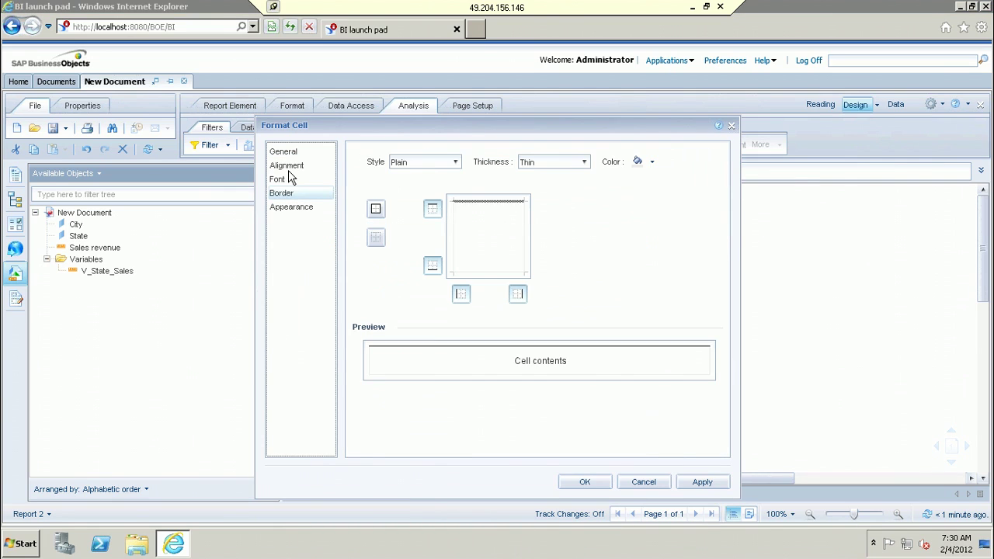
pyautogui.click(287, 166)
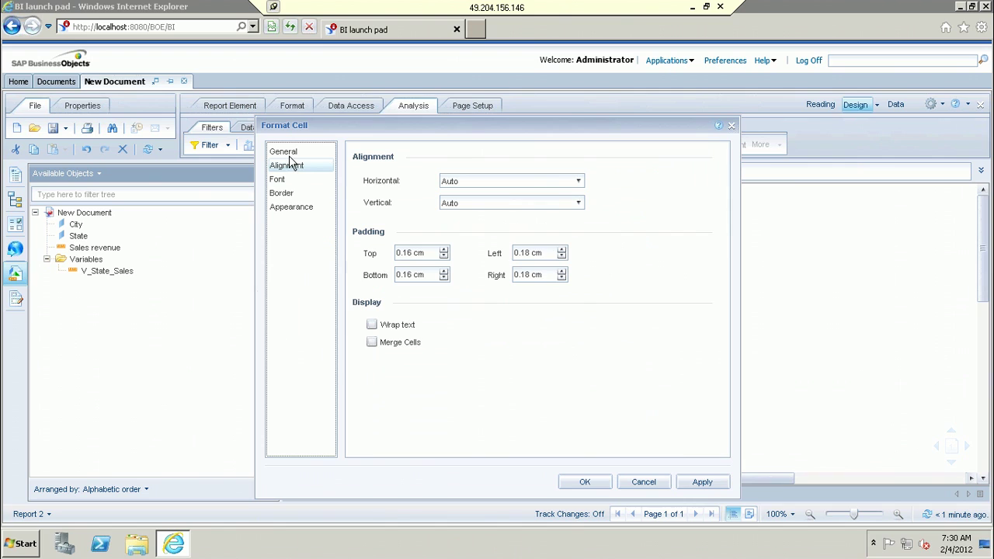
pyautogui.click(289, 154)
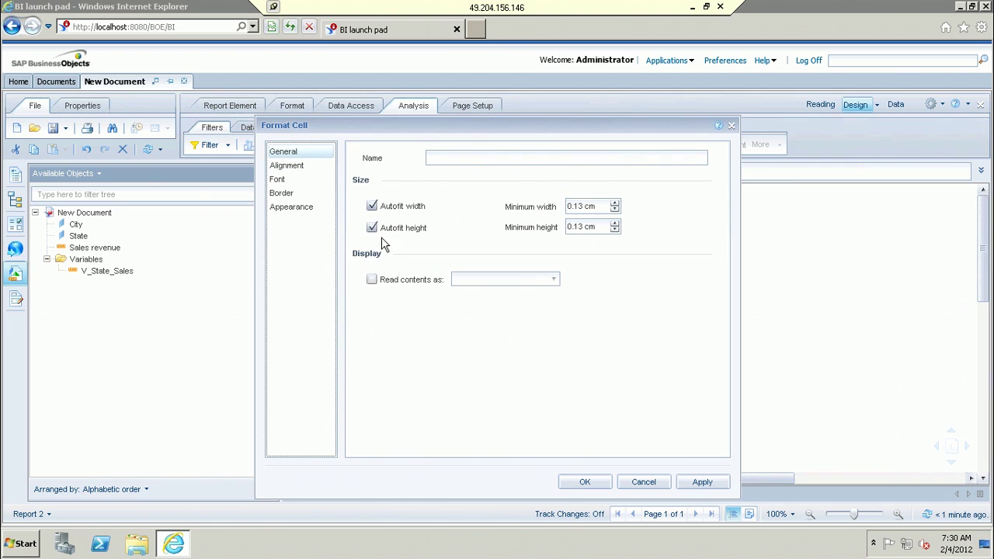
pyautogui.click(304, 207)
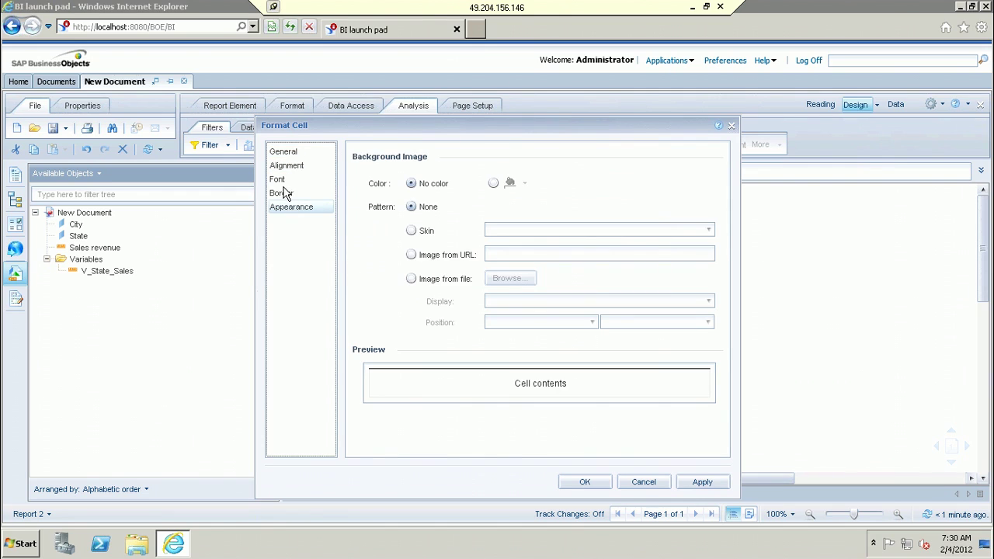
pyautogui.click(522, 184)
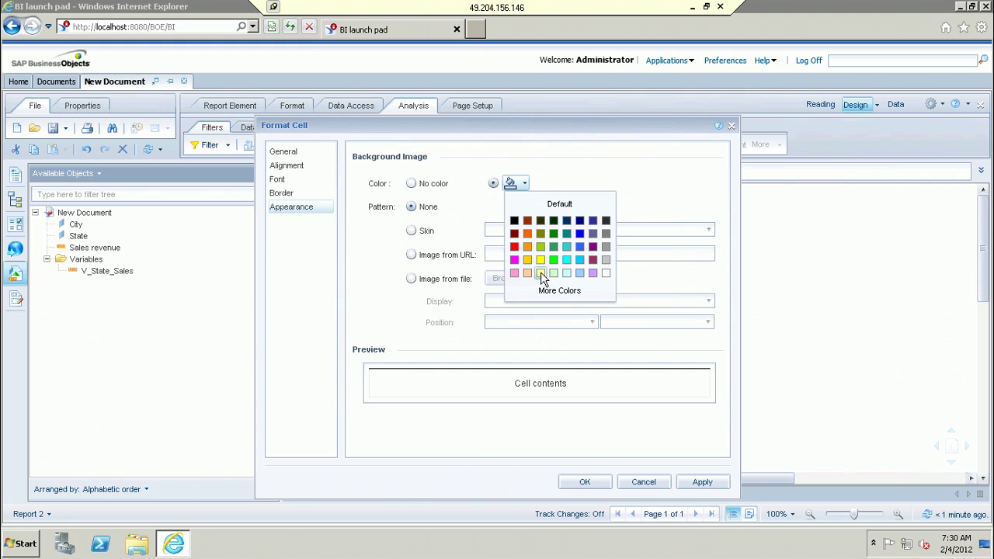
pyautogui.click(541, 272)
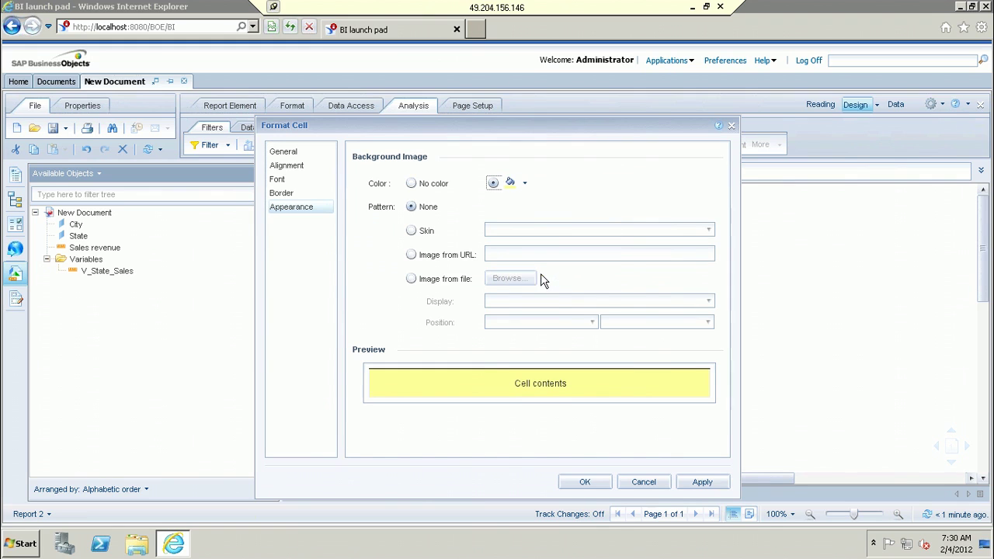
pyautogui.click(585, 482)
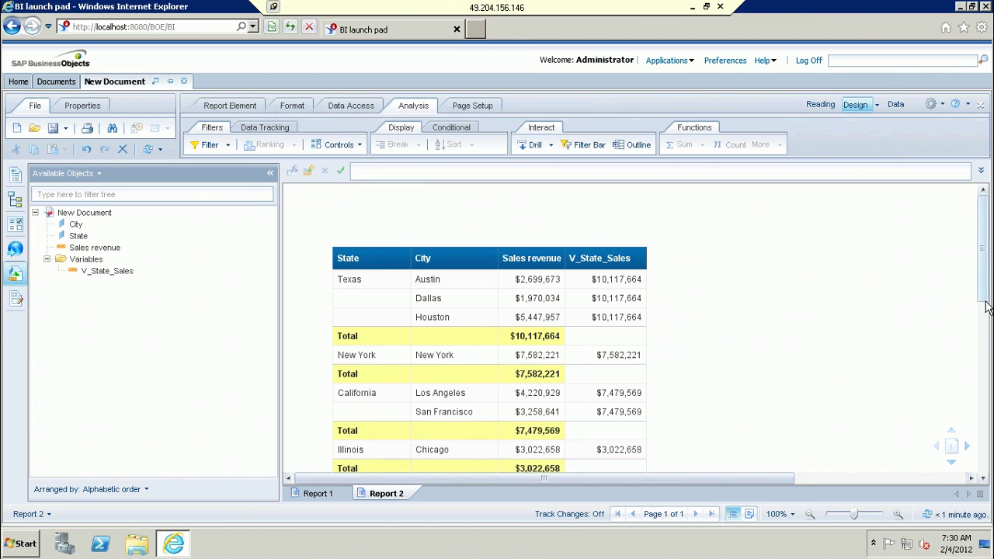
pyautogui.scroll(-1, 986, 306)
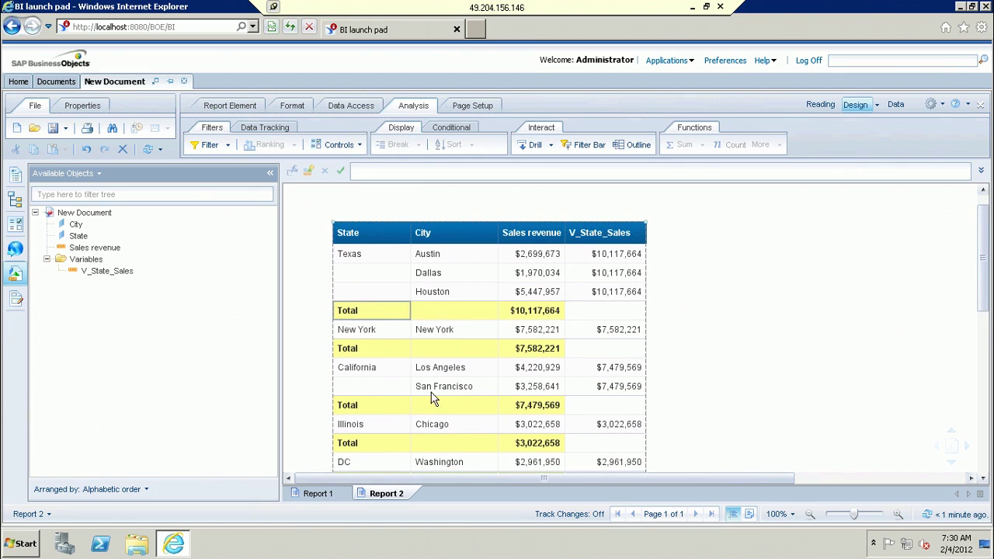
# Set the duplicate values of the State break to Merge for the sales table
pyautogui.click(381, 275)
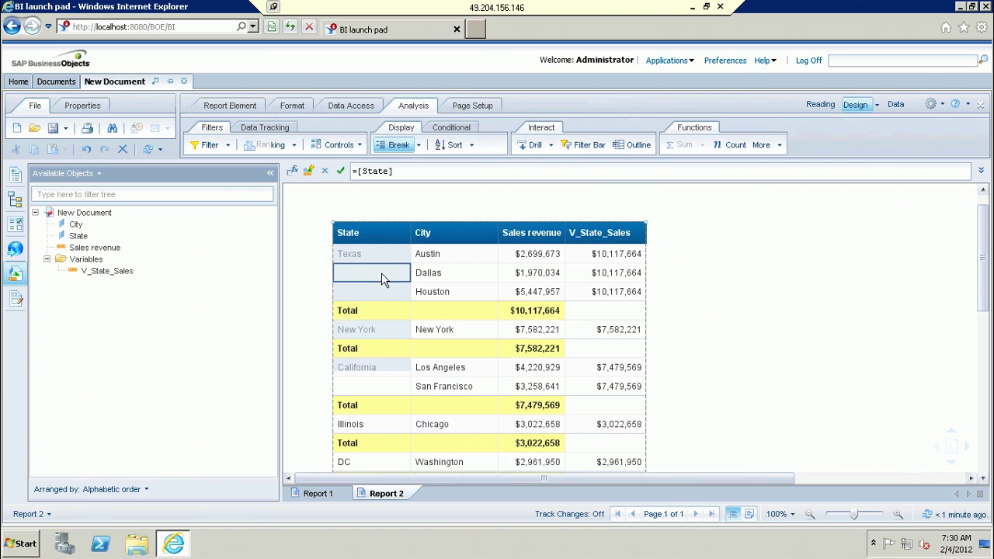
pyautogui.click(418, 145)
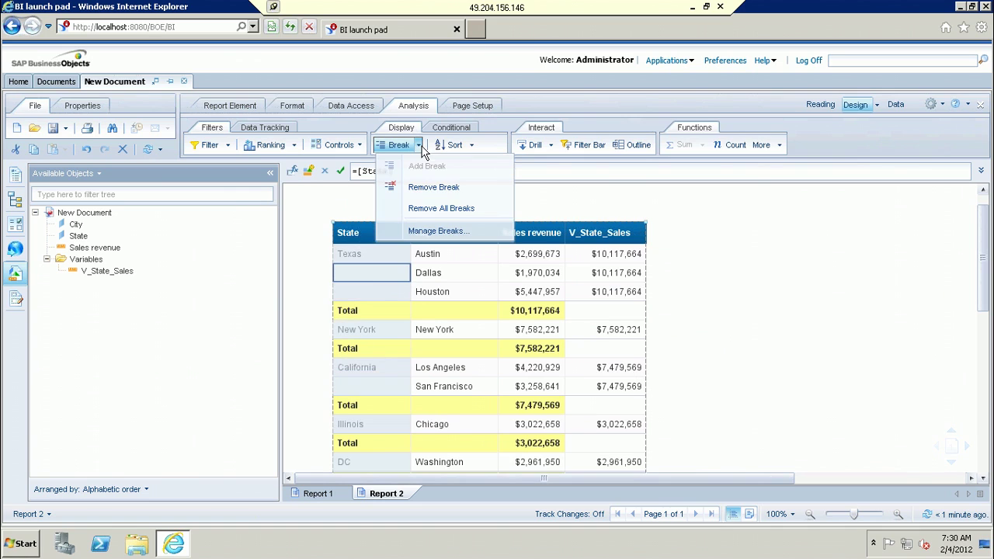
pyautogui.click(450, 230)
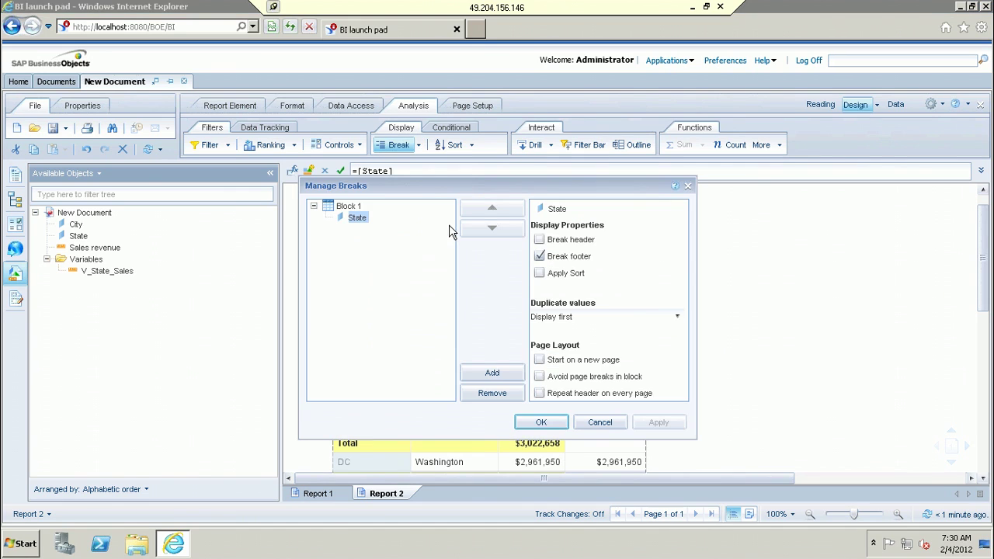
pyautogui.click(598, 318)
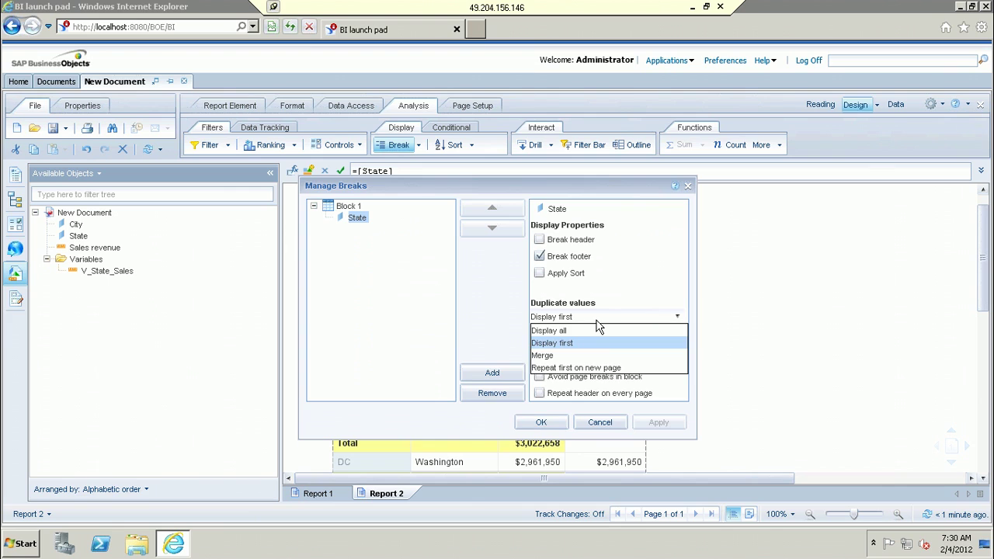
pyautogui.click(566, 355)
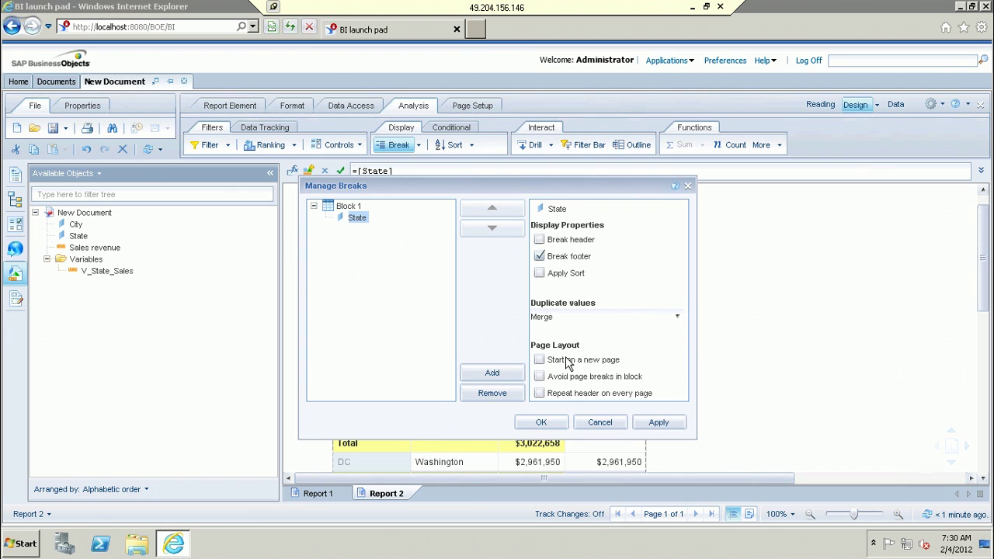
pyautogui.click(541, 422)
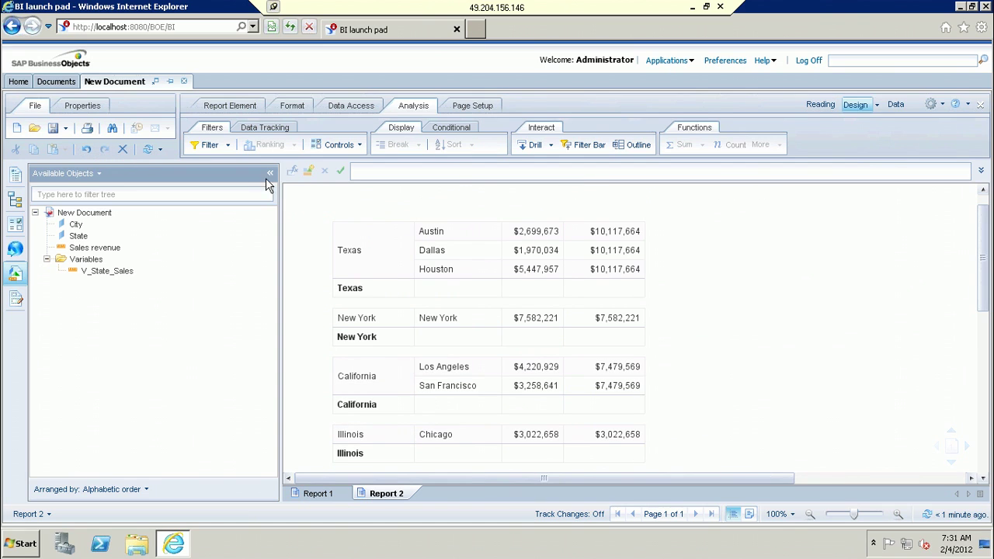
pyautogui.click(605, 227)
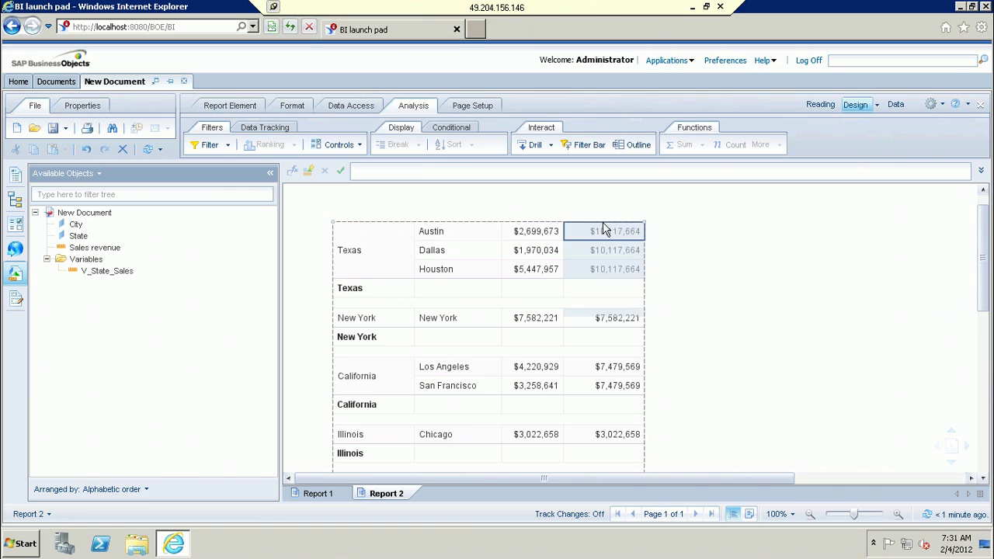
pyautogui.rightClick(605, 230)
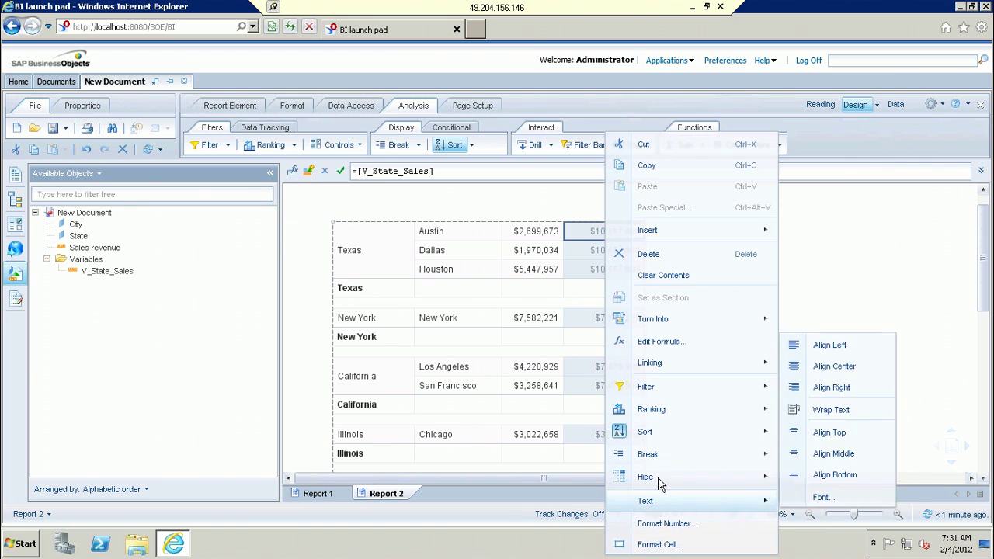
pyautogui.moveTo(677, 420)
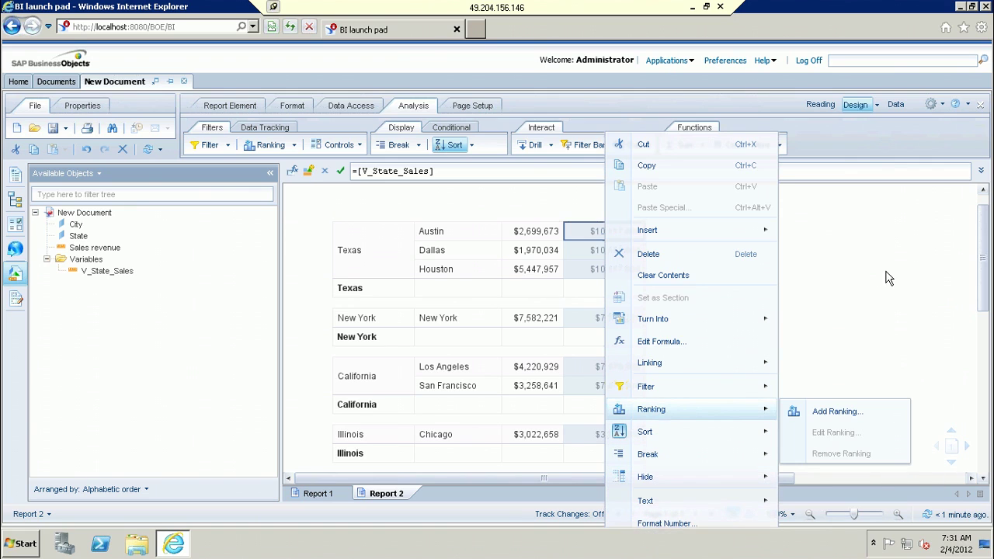
pyautogui.click(887, 215)
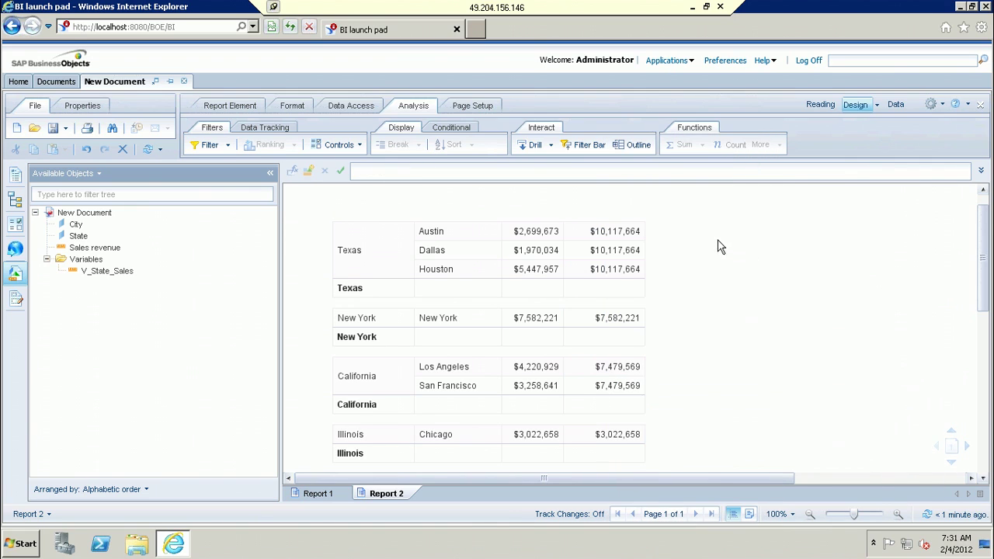
# Turn Show table headers back on in the format settings of the merged sales table
pyautogui.click(604, 221)
pyautogui.rightClick(613, 223)
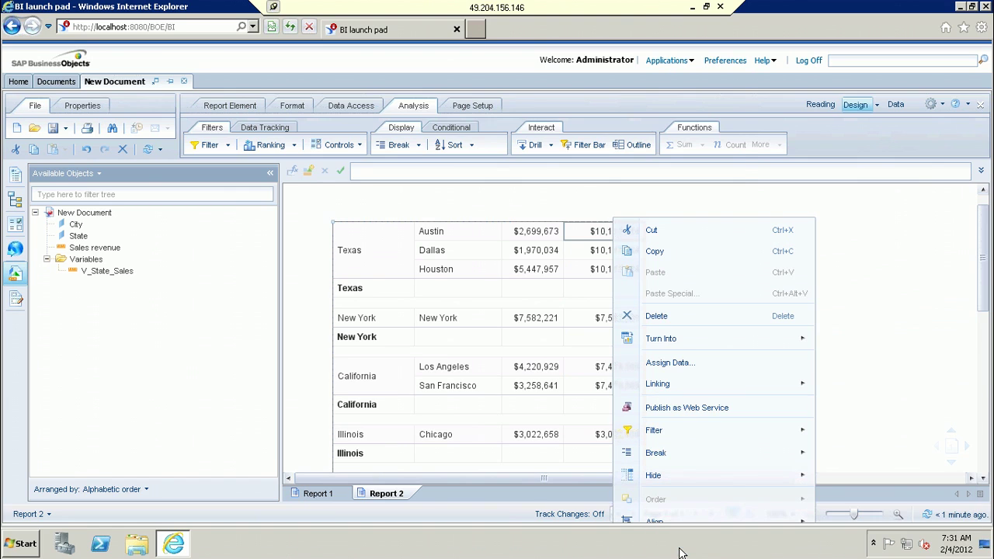
pyautogui.click(595, 171)
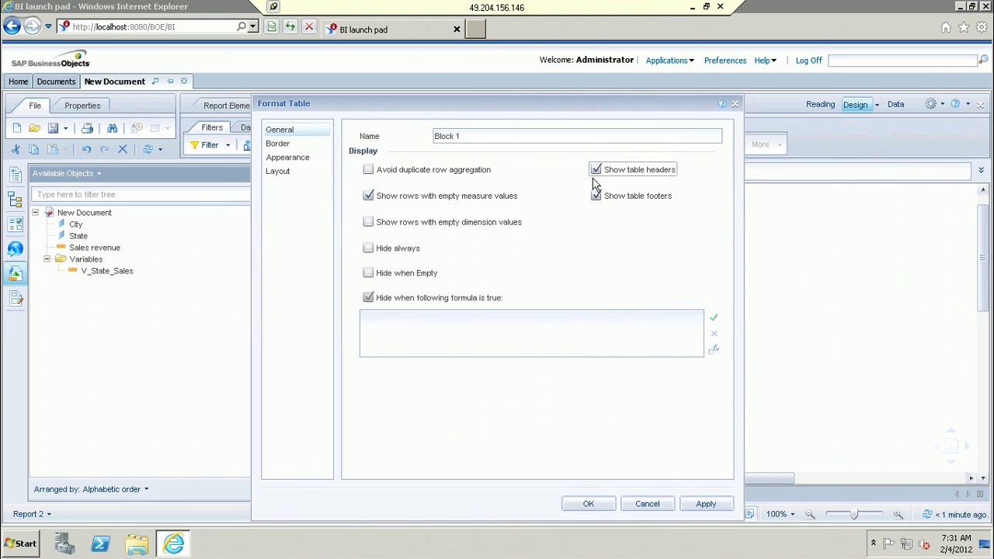
pyautogui.click(595, 505)
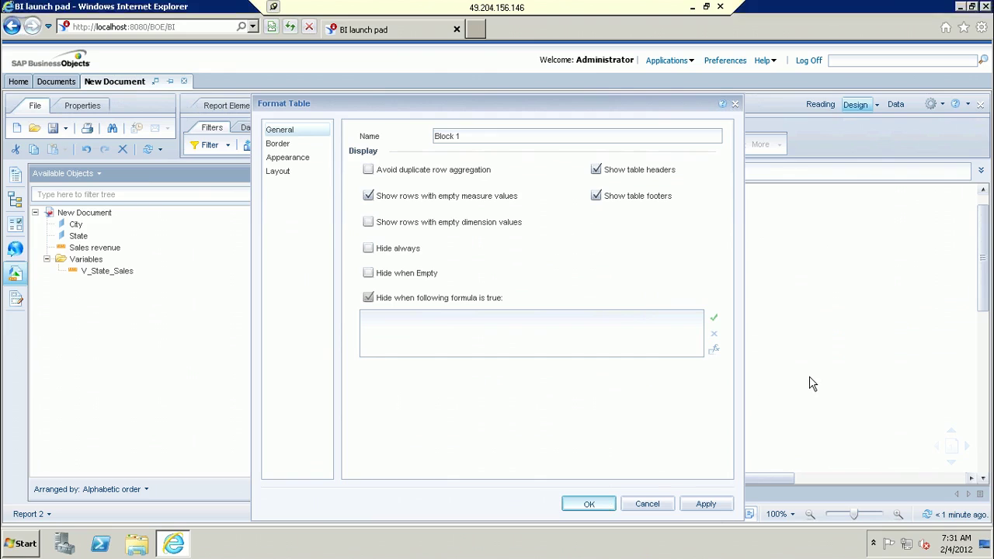